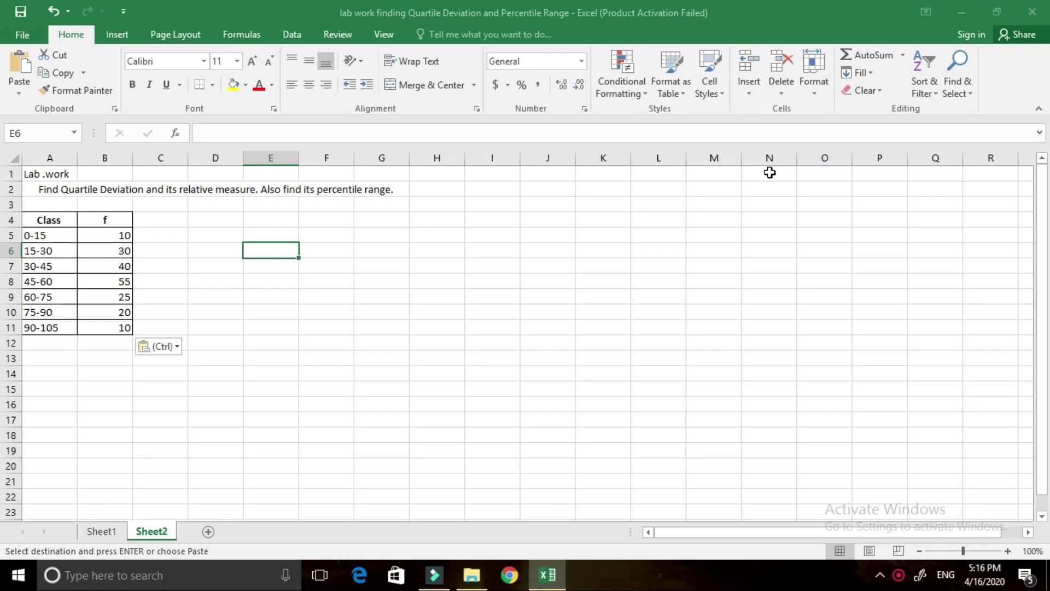
- Select cell C4 beside the pasted Class/f table to start a new column
left_click(162, 221)
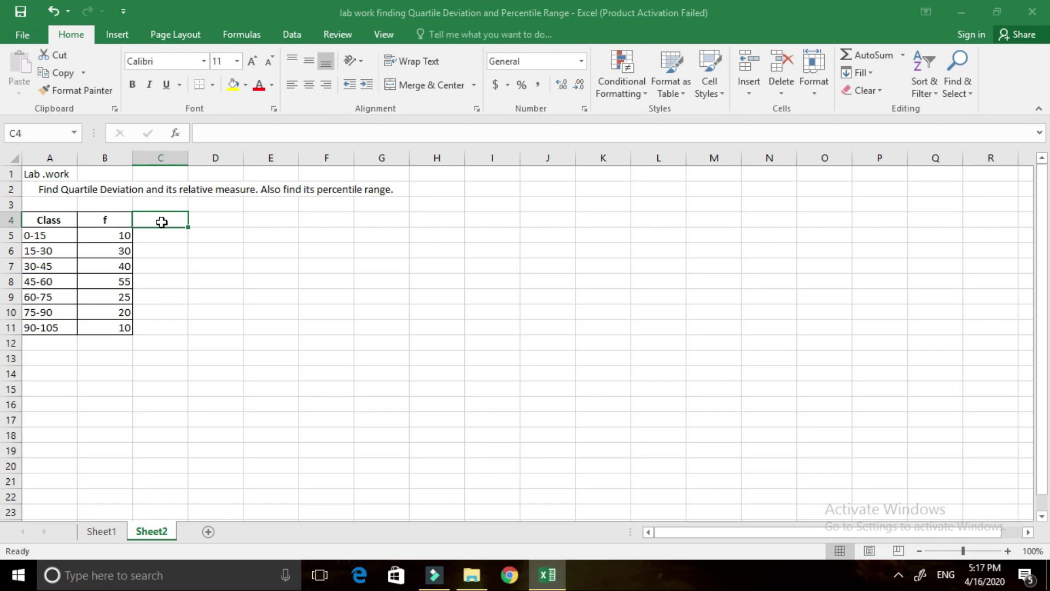
- Add the column headings lcb in C4 and Ucb in D4
type("lcb")
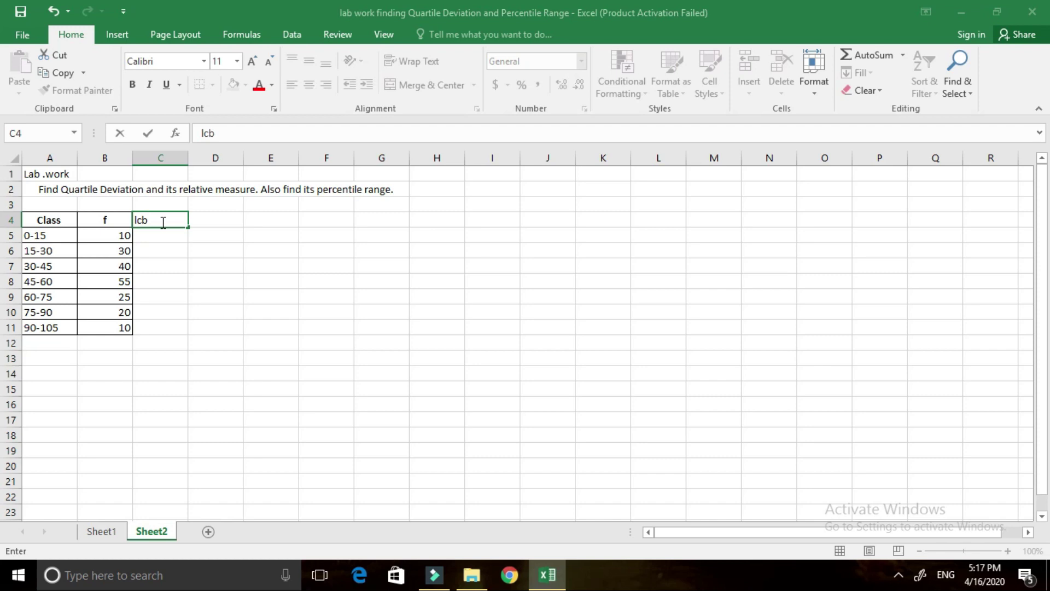
key("Tab")
key("Tab")
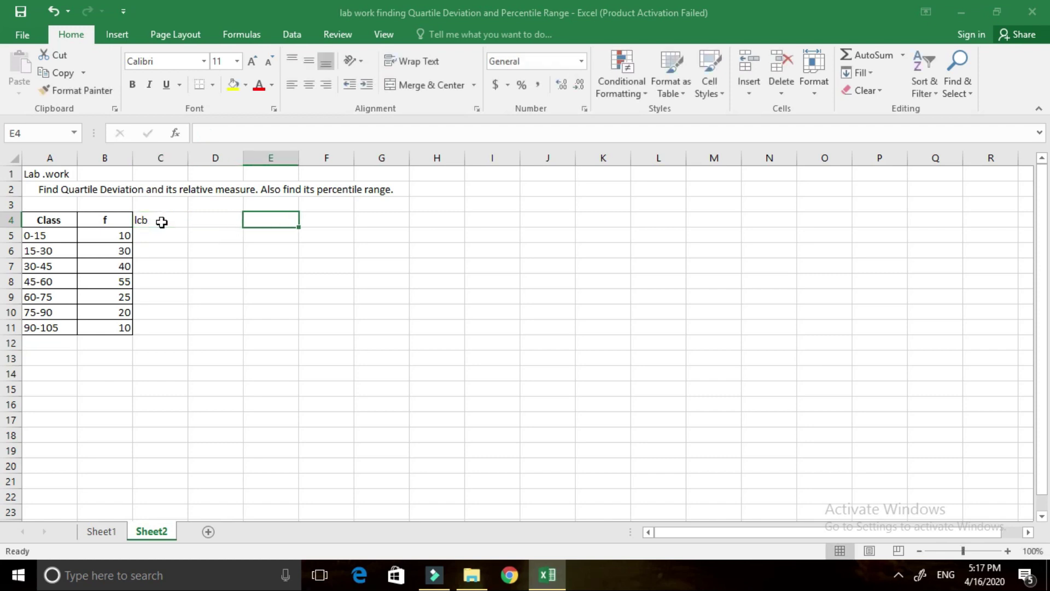
key("Left")
type("U")
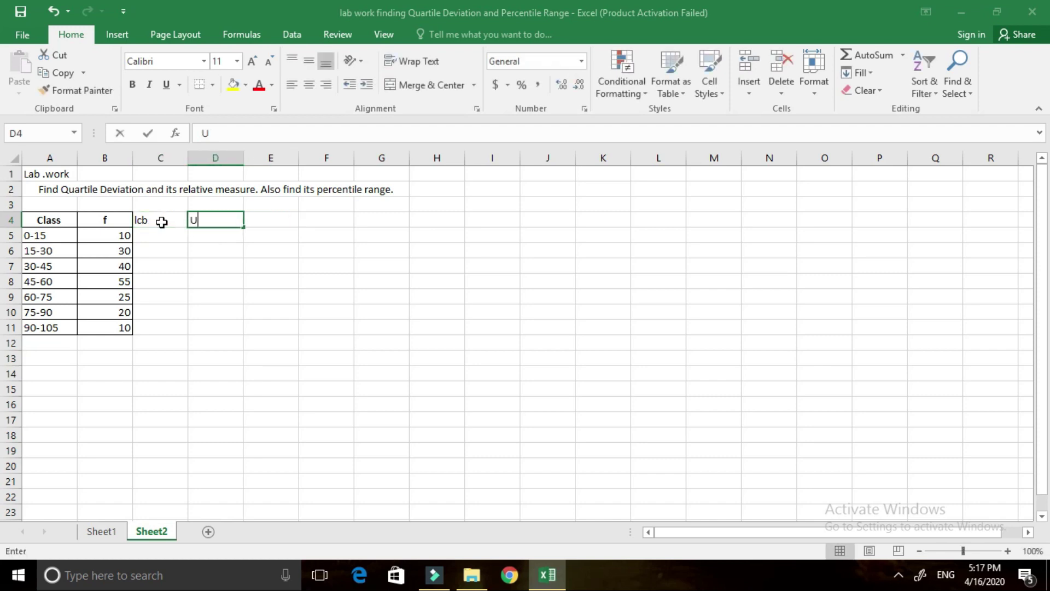
type("cb")
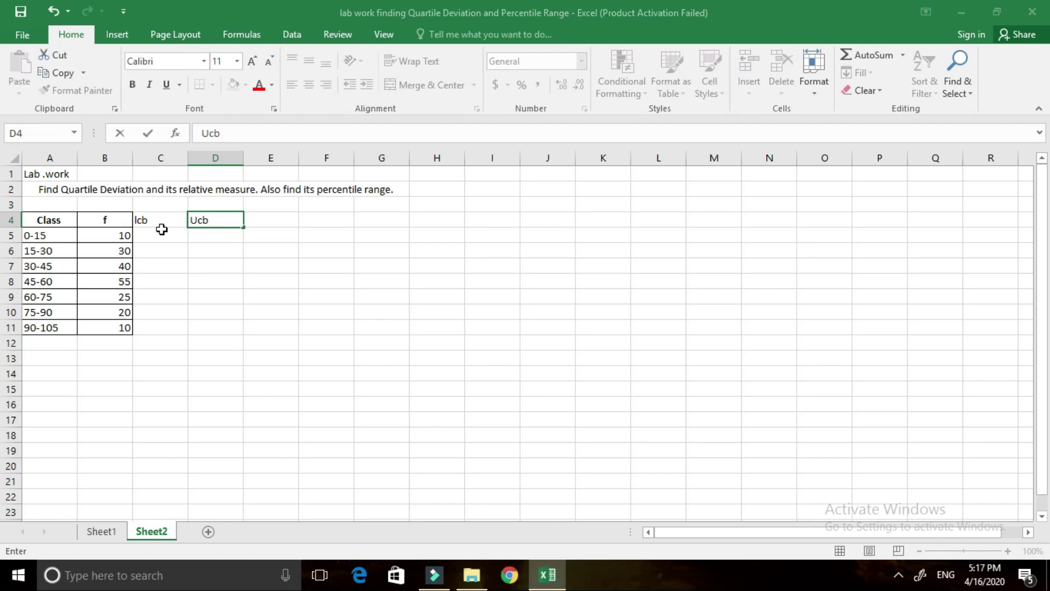
left_click(158, 239)
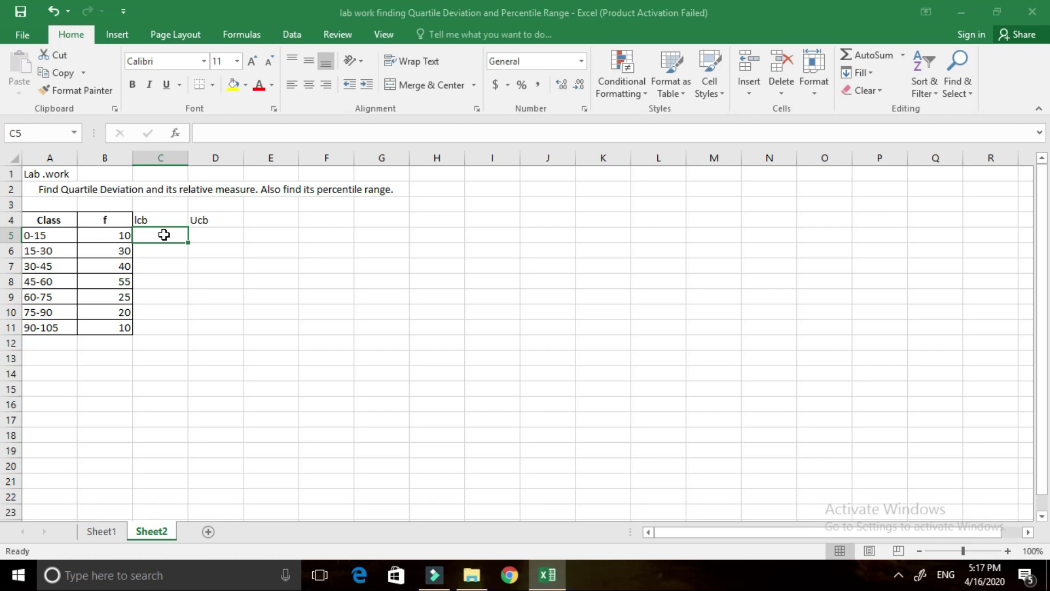
- Enter 0 and 15 in C5:C6 and Flash Fill the lcb column down to 90
type("0")
key("Return")
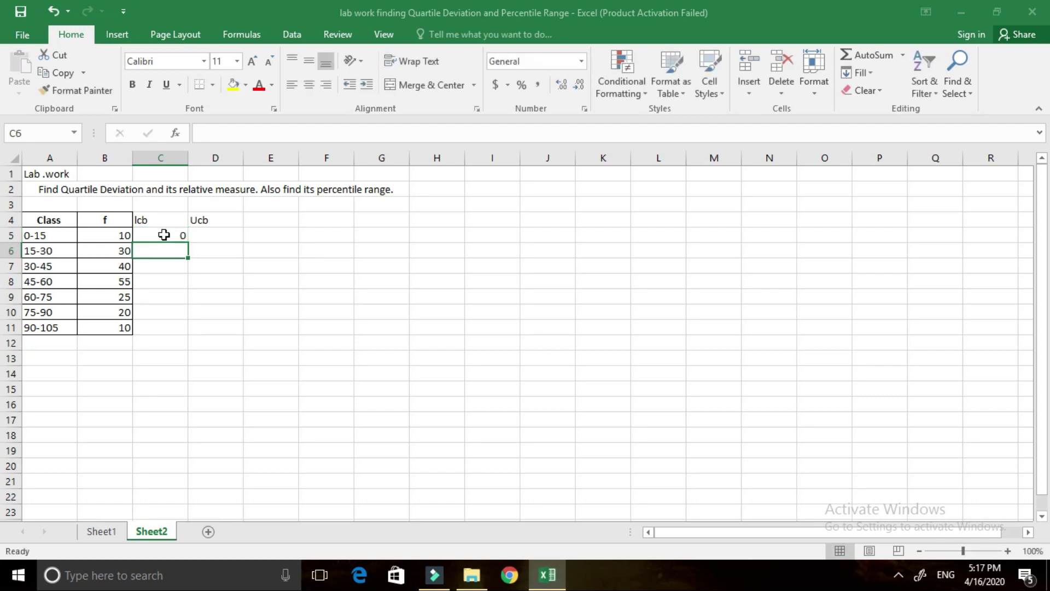
type("15")
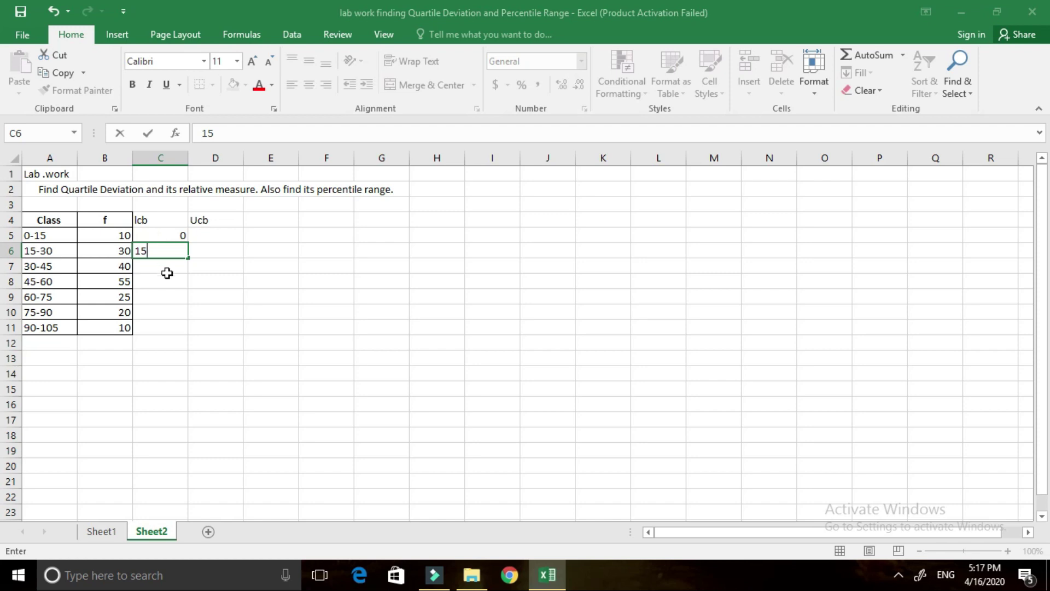
left_click(166, 272)
left_click_drag(160, 234, 174, 326)
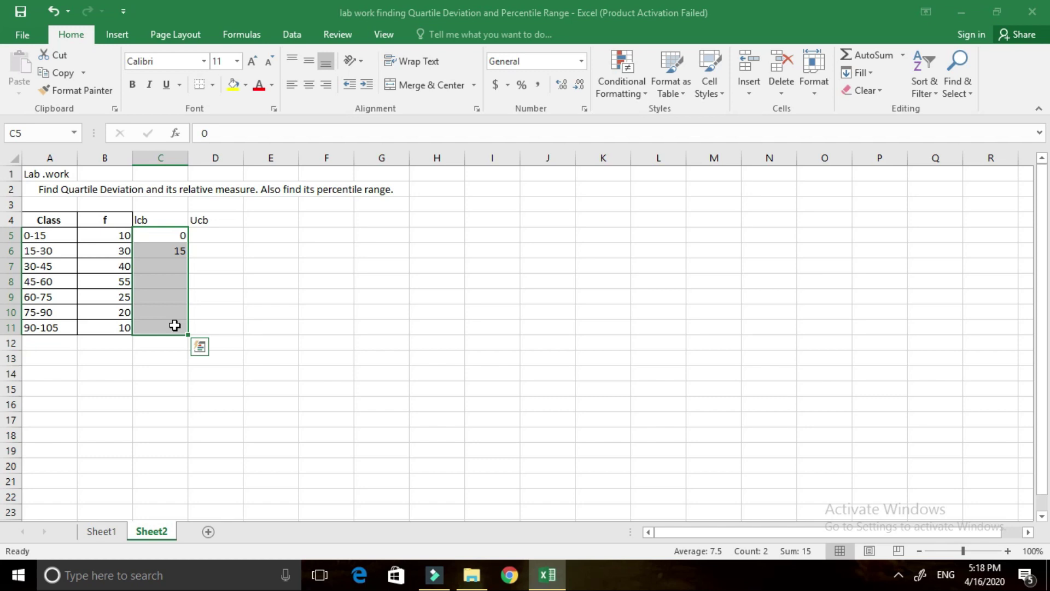
key("ctrl+e")
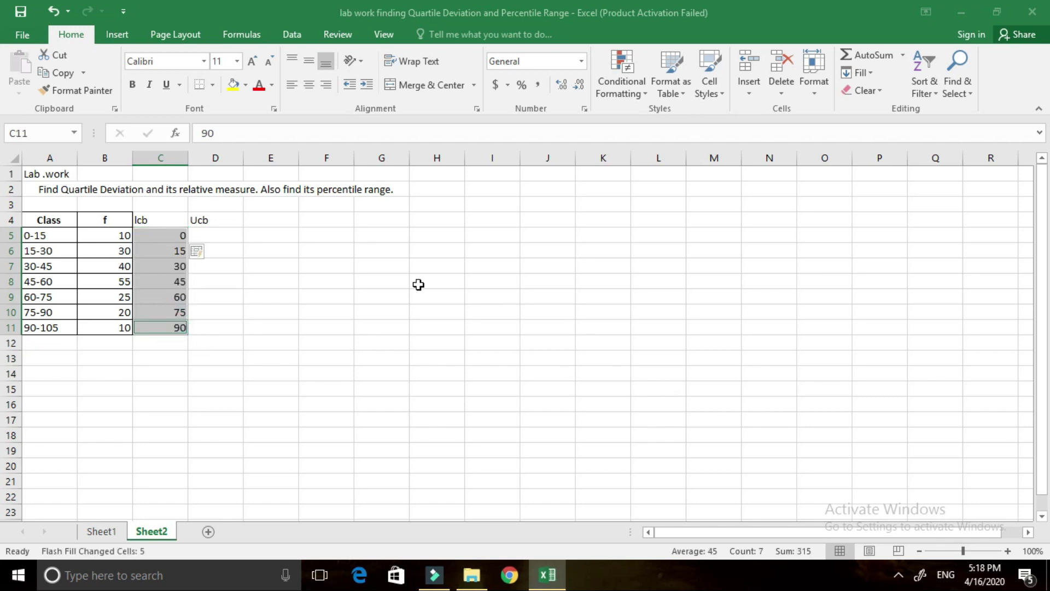
- Enter 15 and 30 in D5:D6 and Flash Fill the Ucb column through 105
left_click(213, 237)
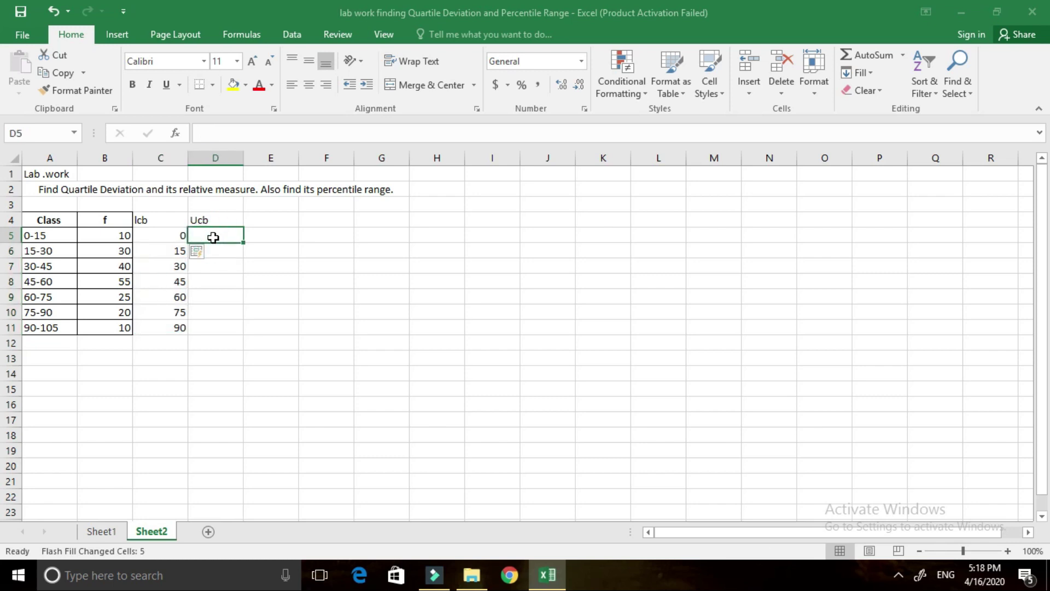
type("15")
key("Return")
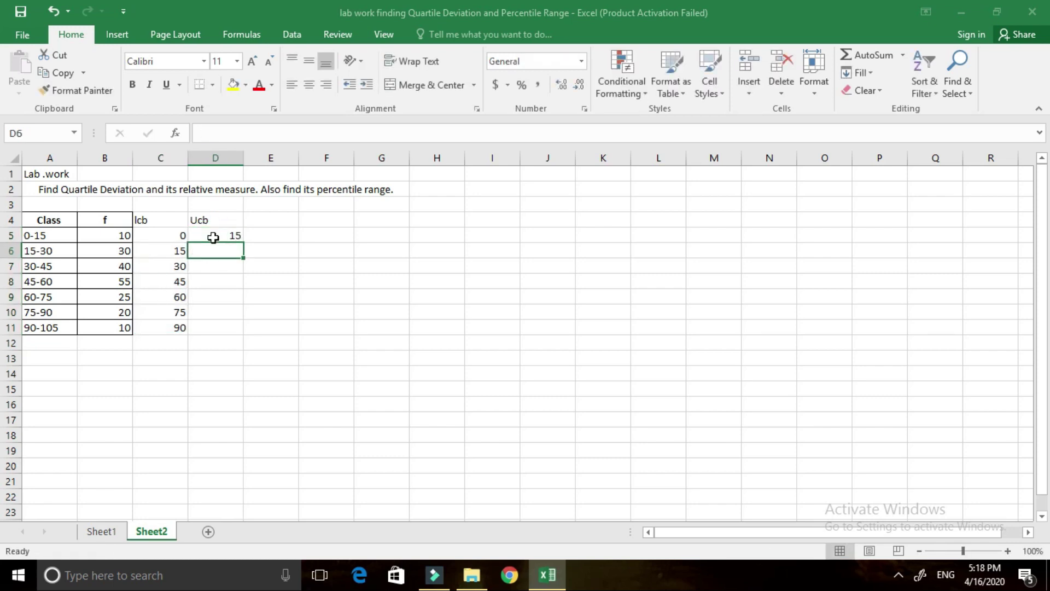
type("30")
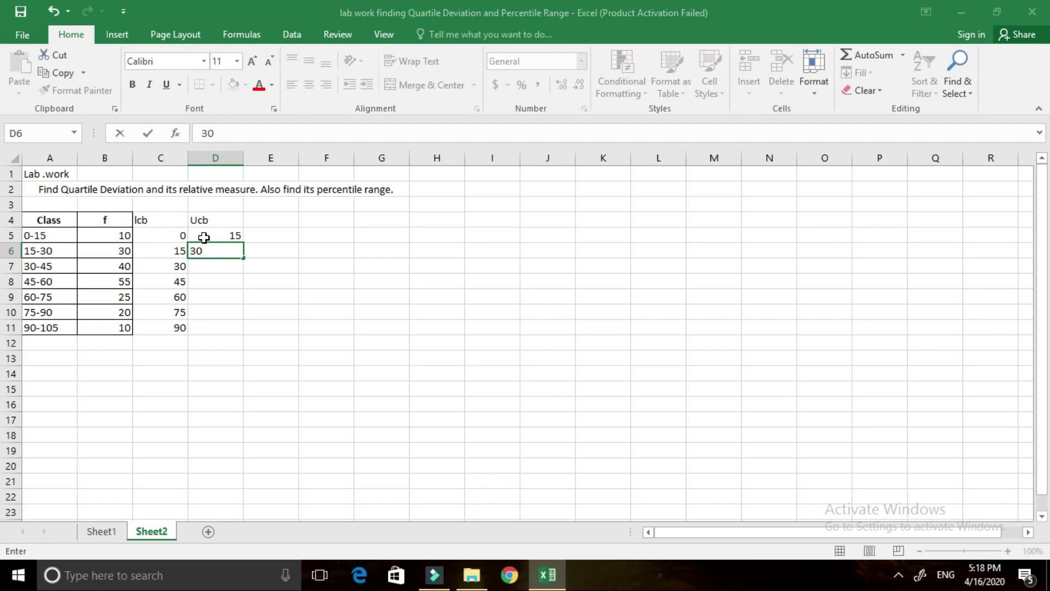
left_click_drag(208, 235, 212, 321)
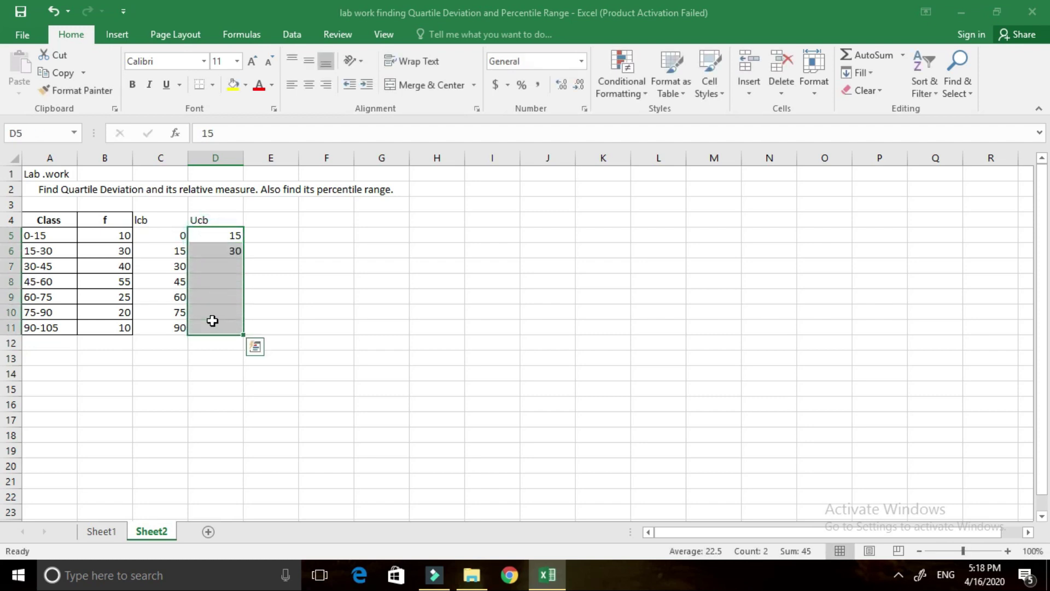
key("ctrl+e")
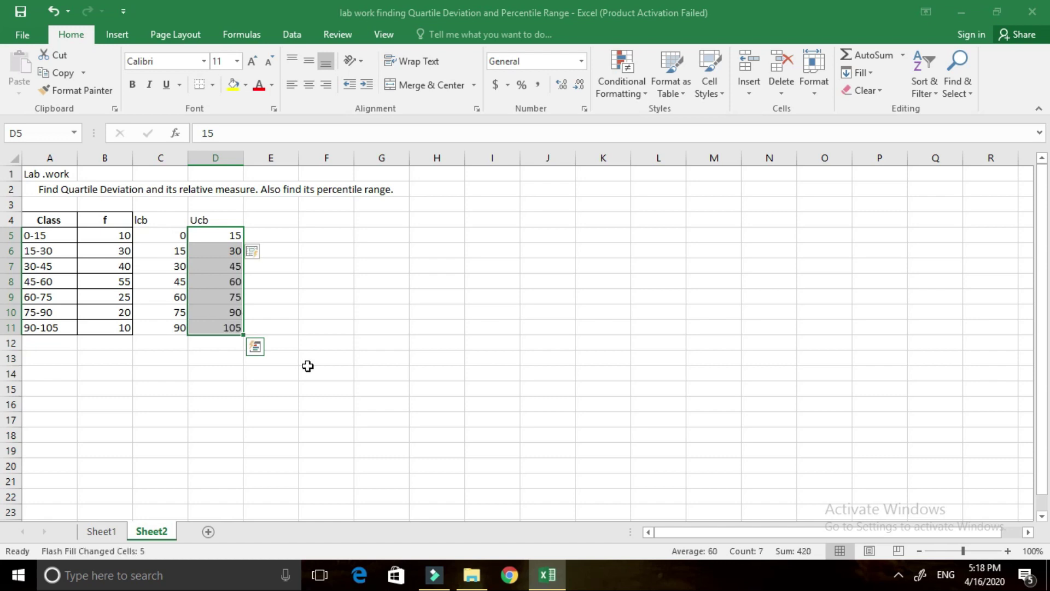
left_click(308, 367)
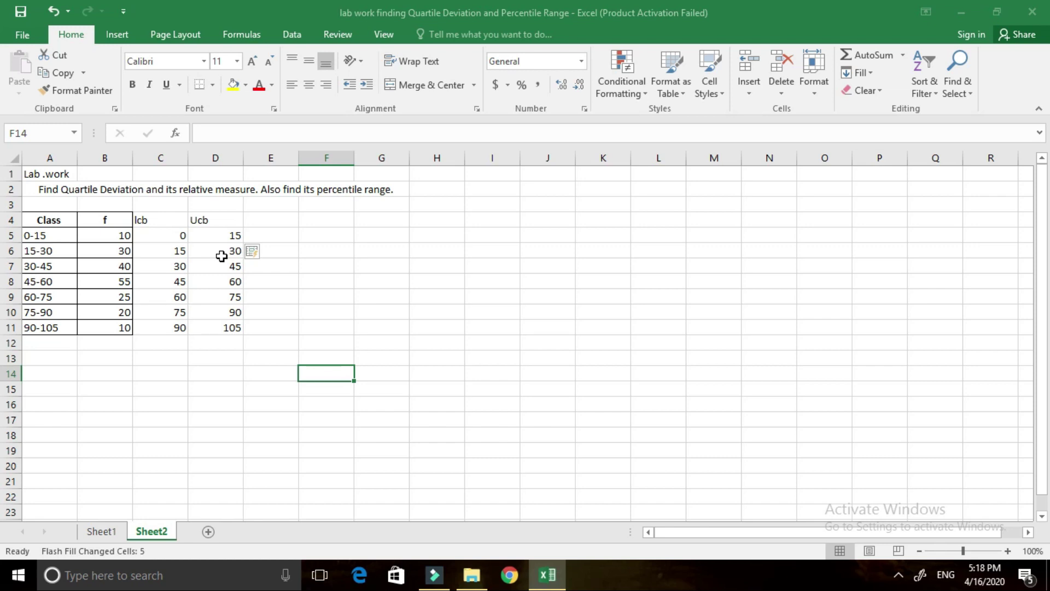
- Set the first cumulative frequency in E5 to reference B5's frequency (10)
left_click(278, 219)
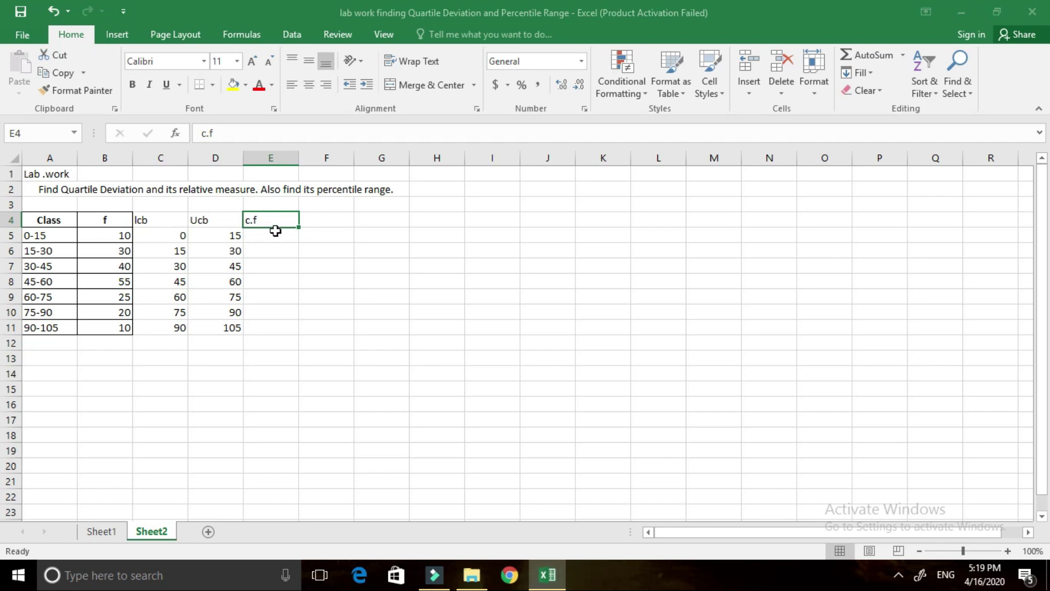
left_click(275, 238)
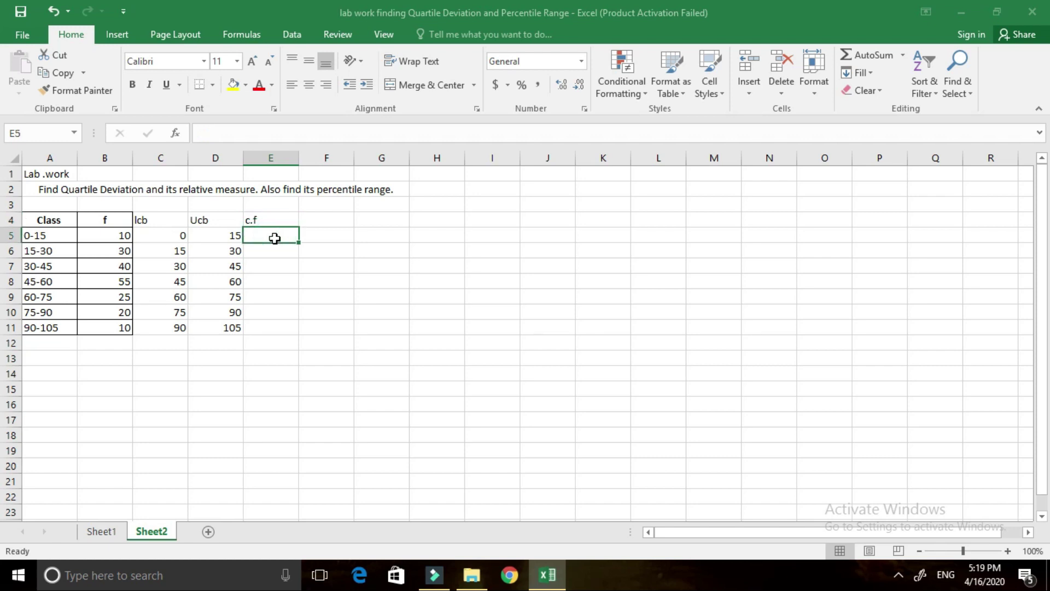
type("=")
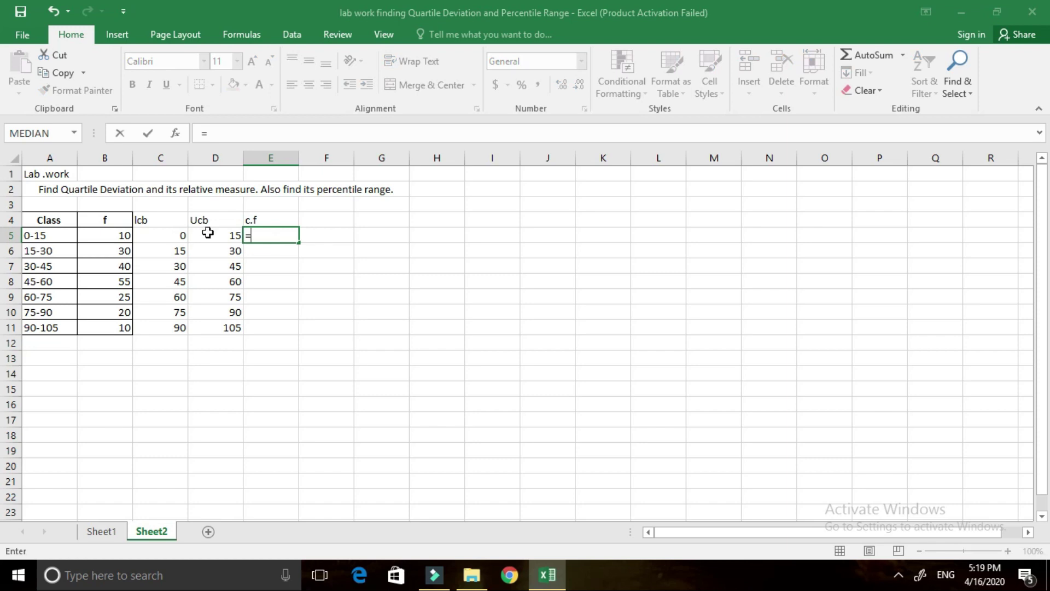
left_click(122, 238)
key("Return")
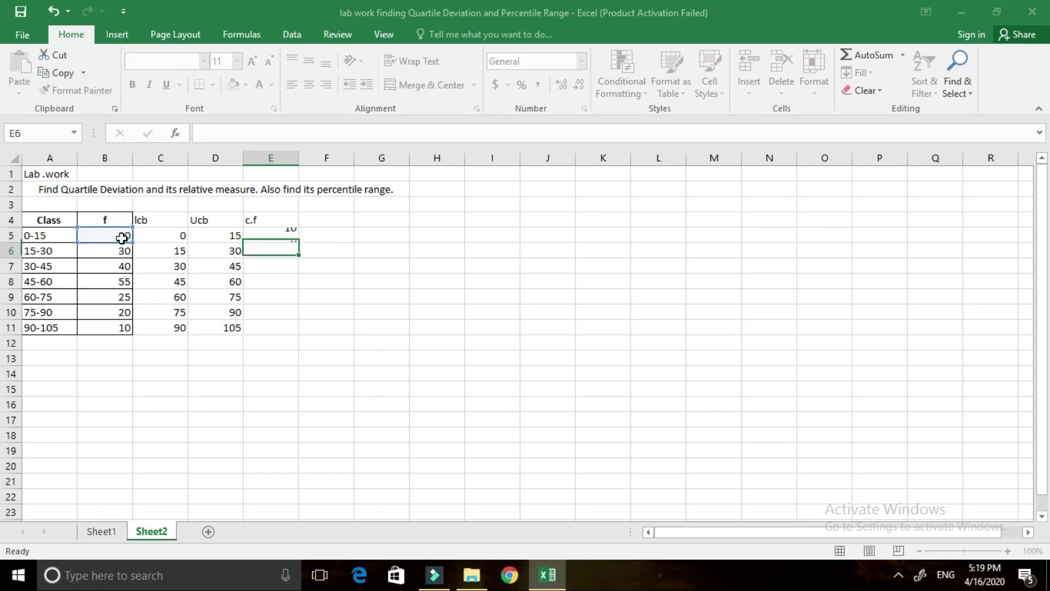
left_click(283, 237)
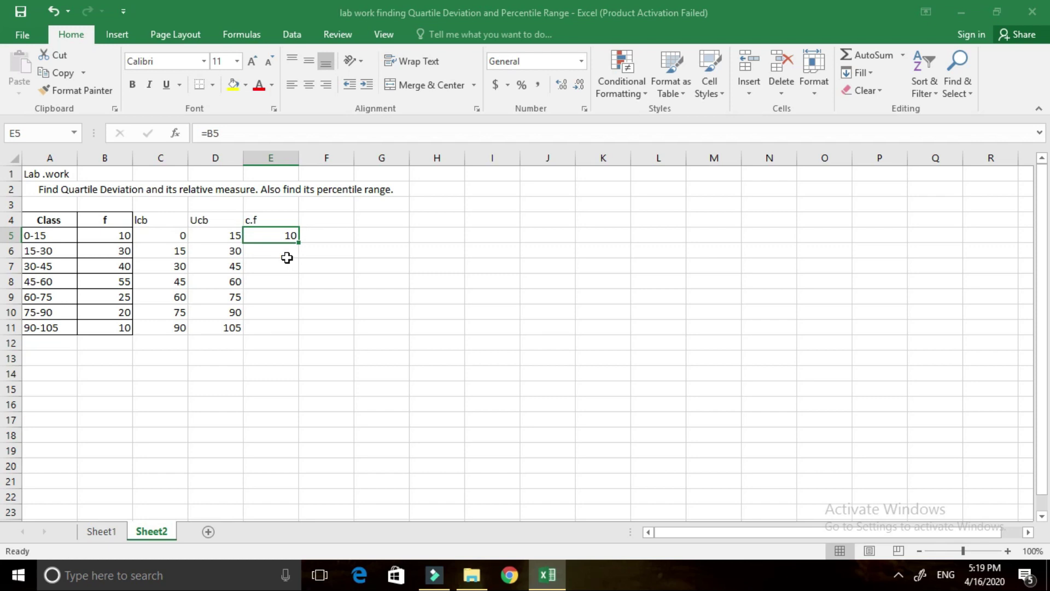
- Enter =E5+B6 in E6 and fill it down to E11, ending at 190
left_click(286, 253)
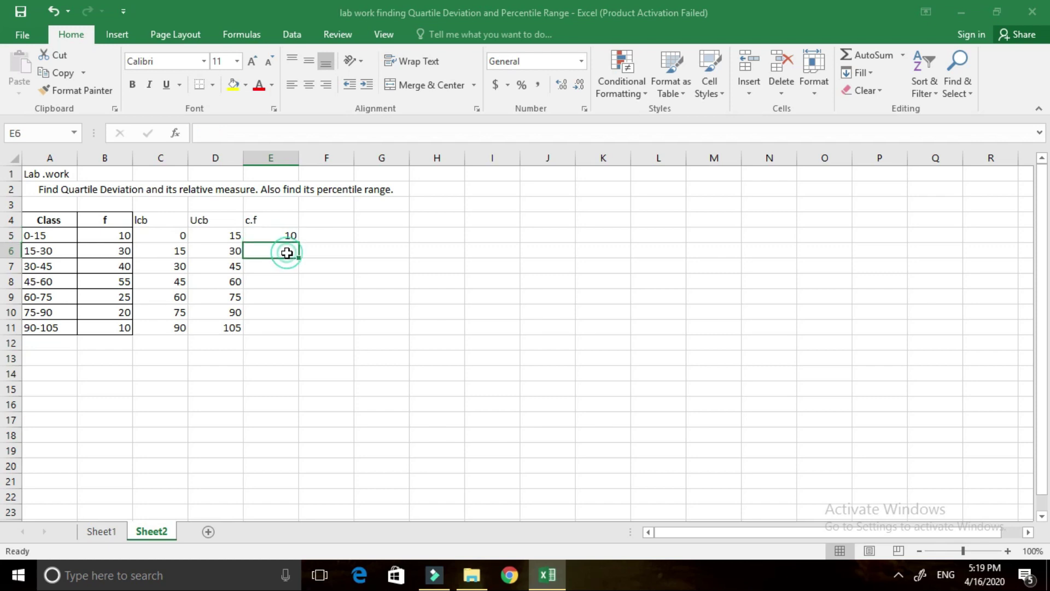
type("=")
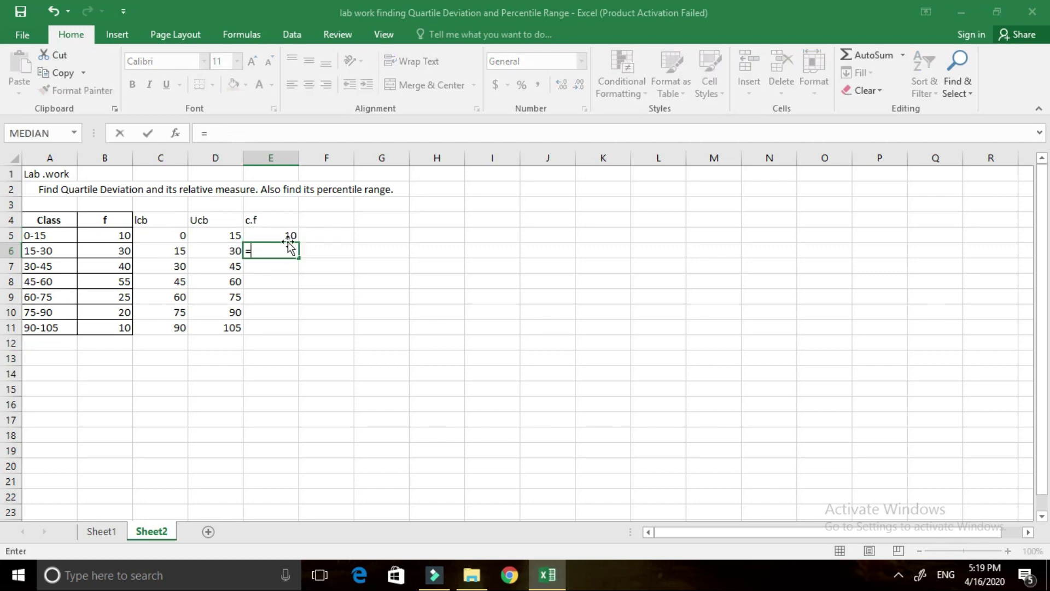
left_click(288, 235)
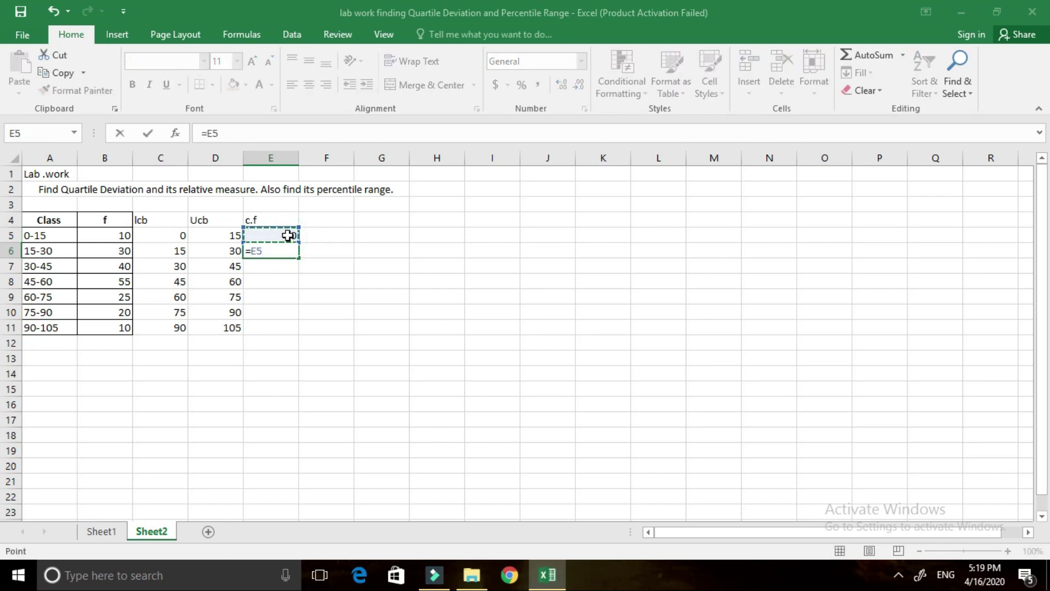
type("+")
left_click(112, 253)
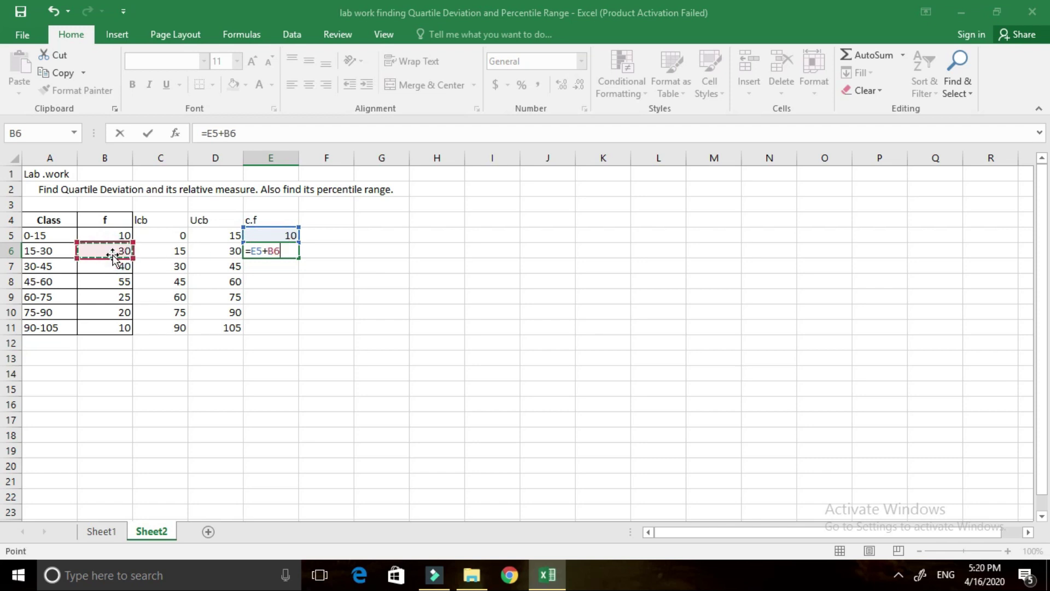
key("Return")
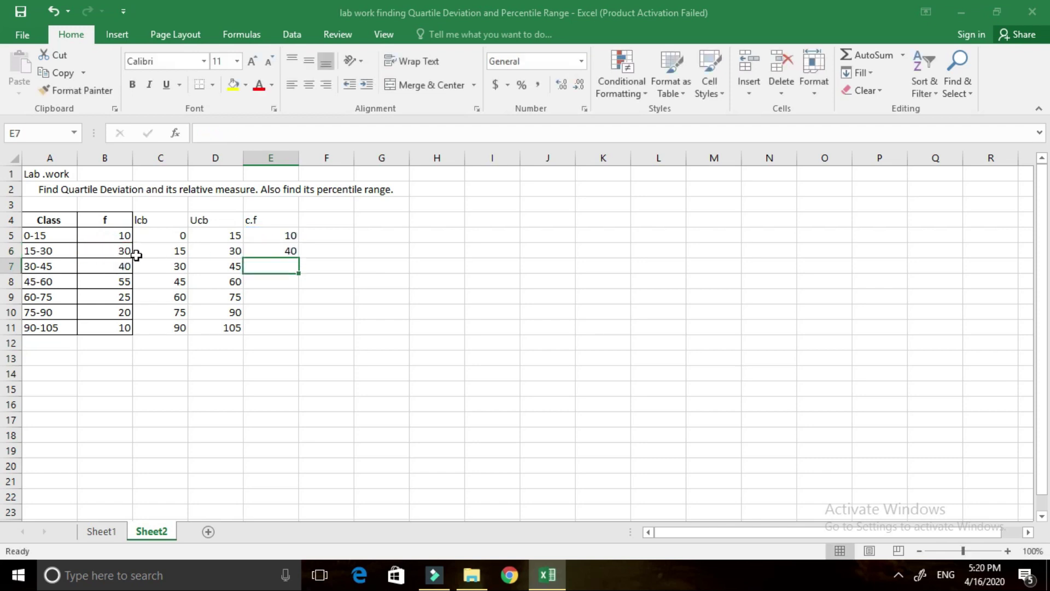
left_click(266, 236)
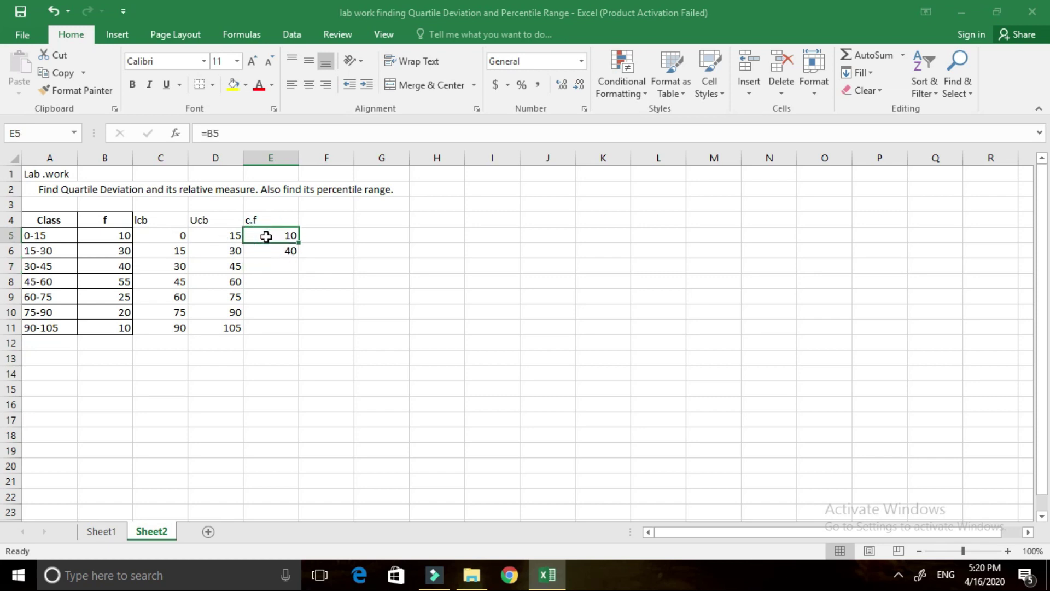
left_click(267, 247)
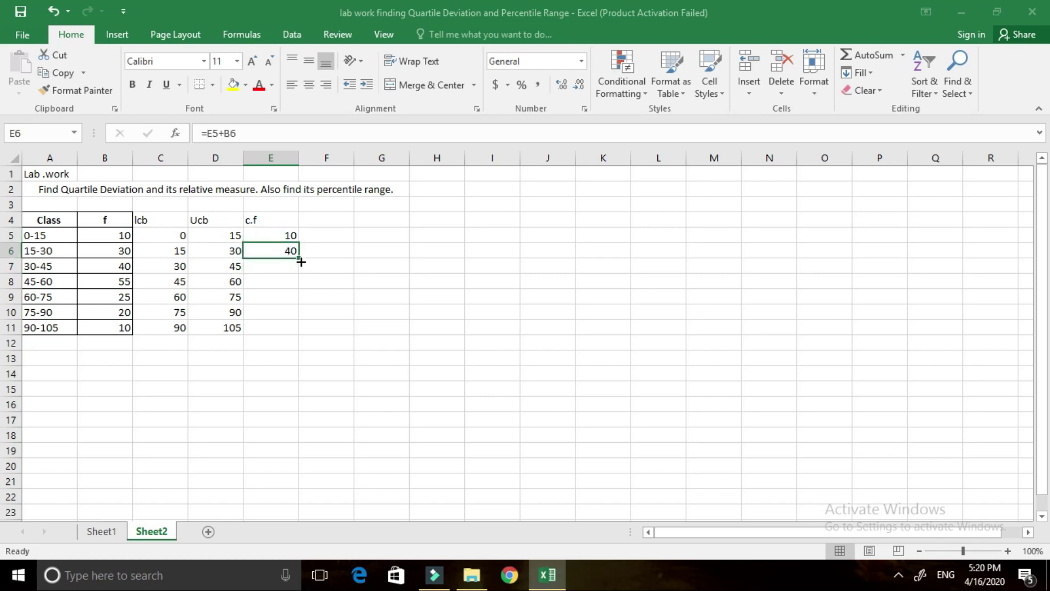
left_click_drag(299, 258, 296, 332)
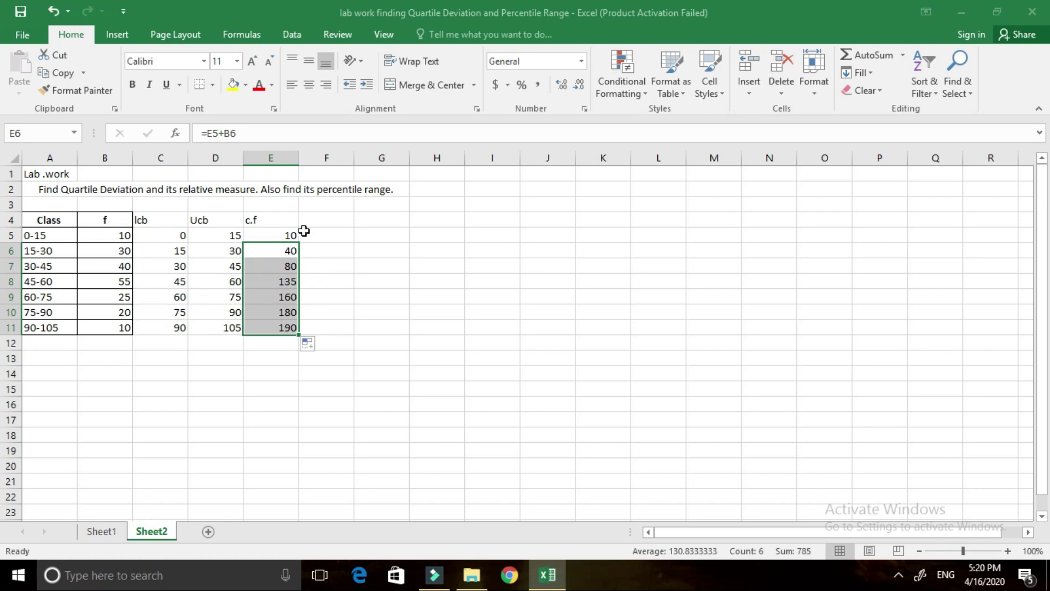
left_click(139, 532)
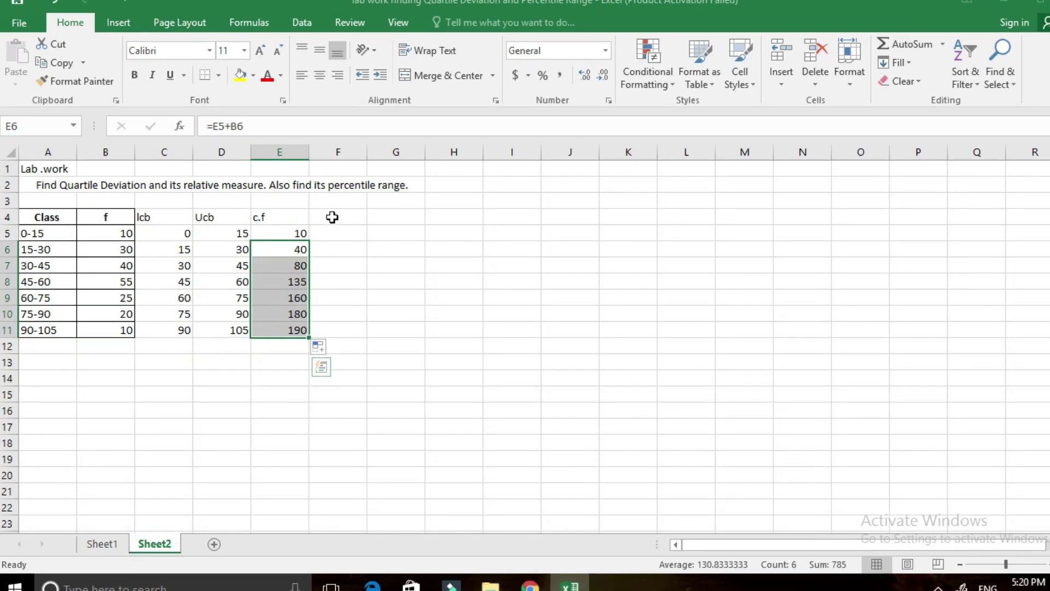
- Head column F as h and enter the class-width formula =D5-C5 in F5
left_click(332, 218)
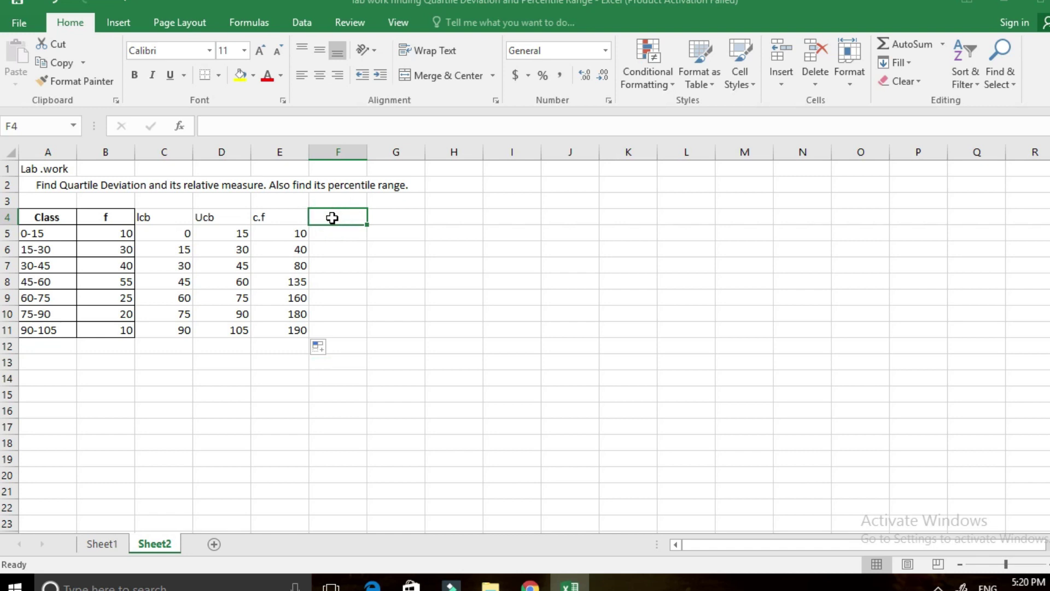
type("h")
key("Return")
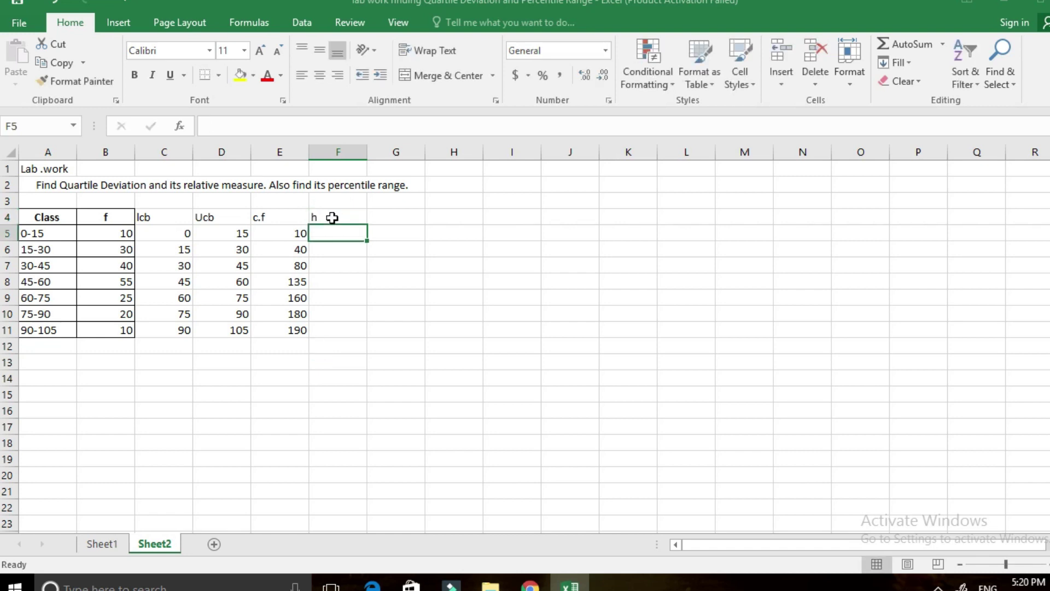
type("=")
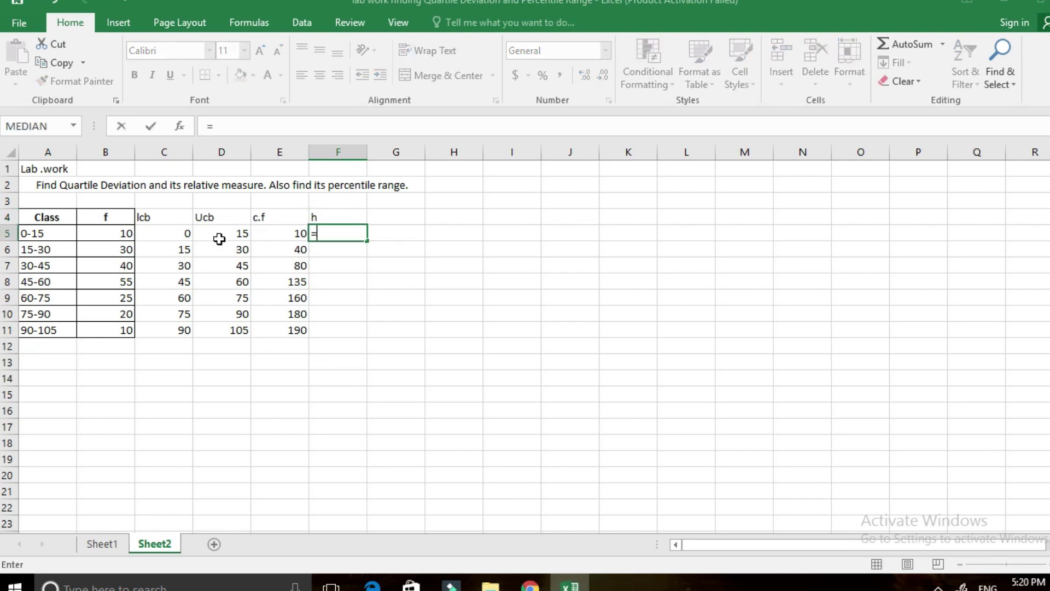
left_click(220, 236)
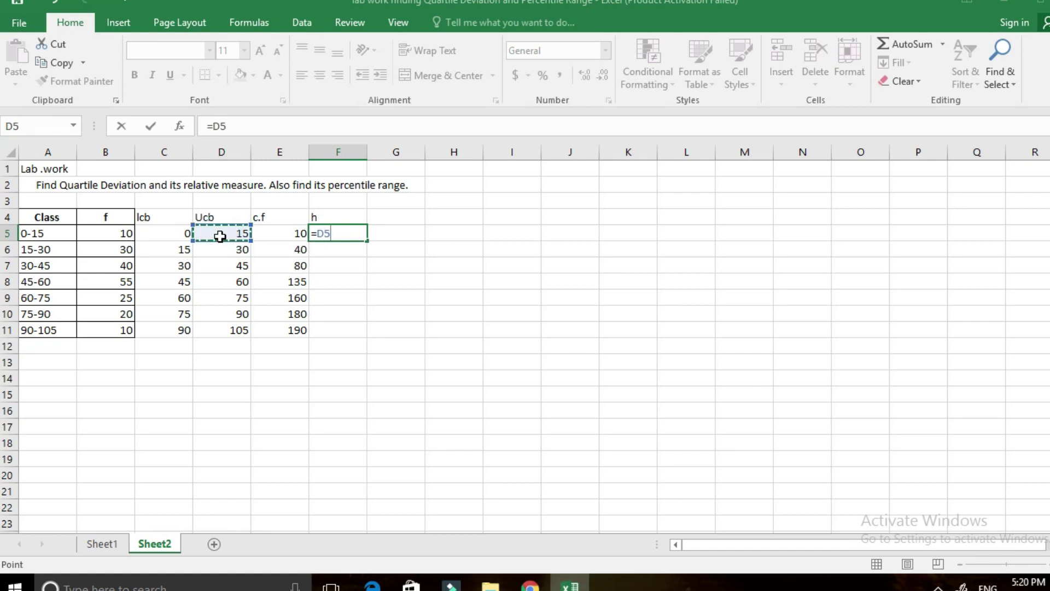
type("-")
left_click(181, 235)
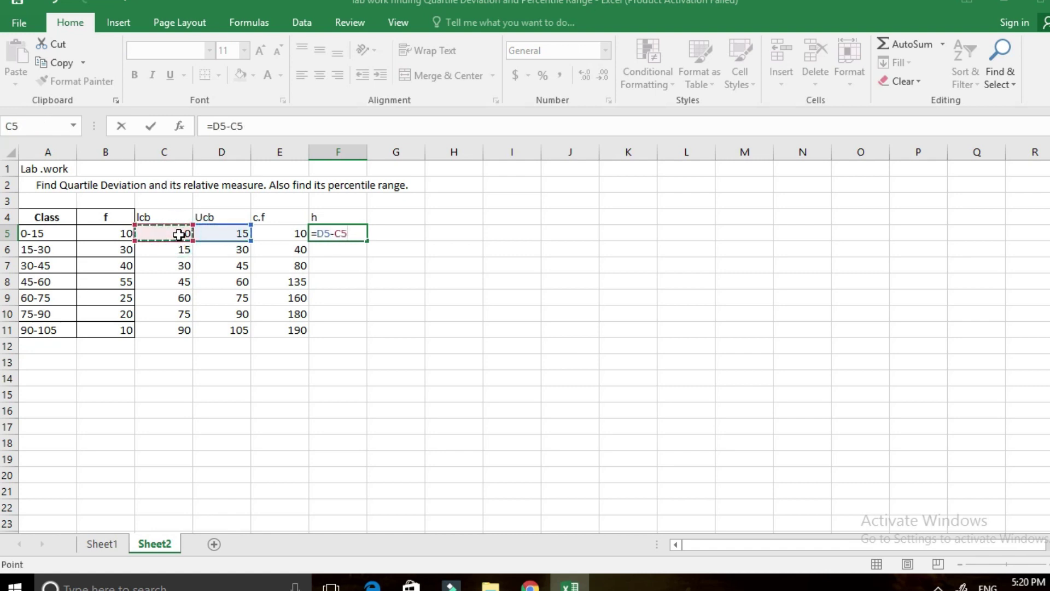
key("Return")
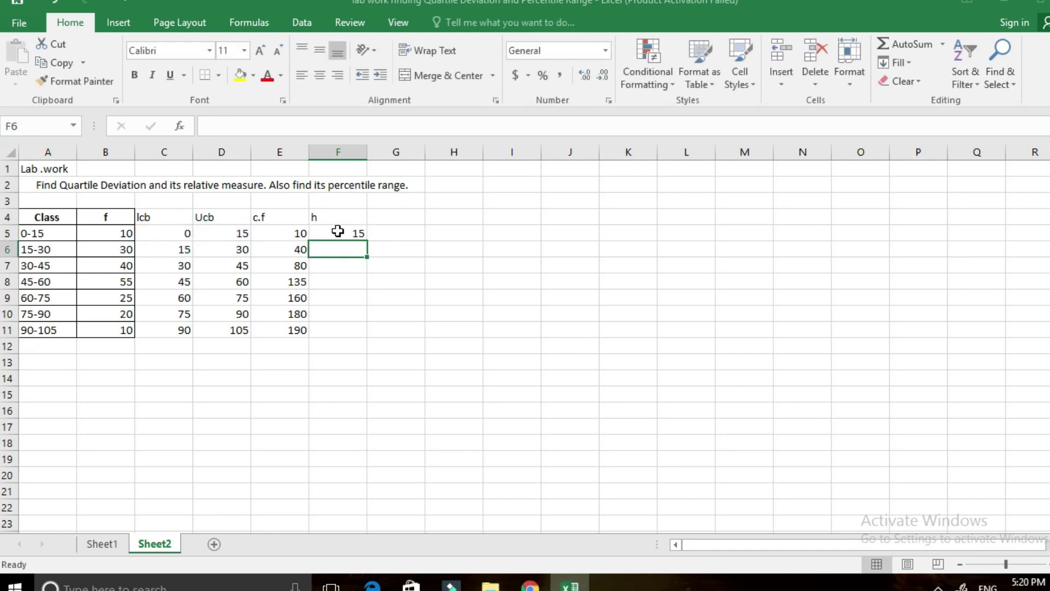
- Fill the width formula down to F11 so every class shows 15
left_click(337, 231)
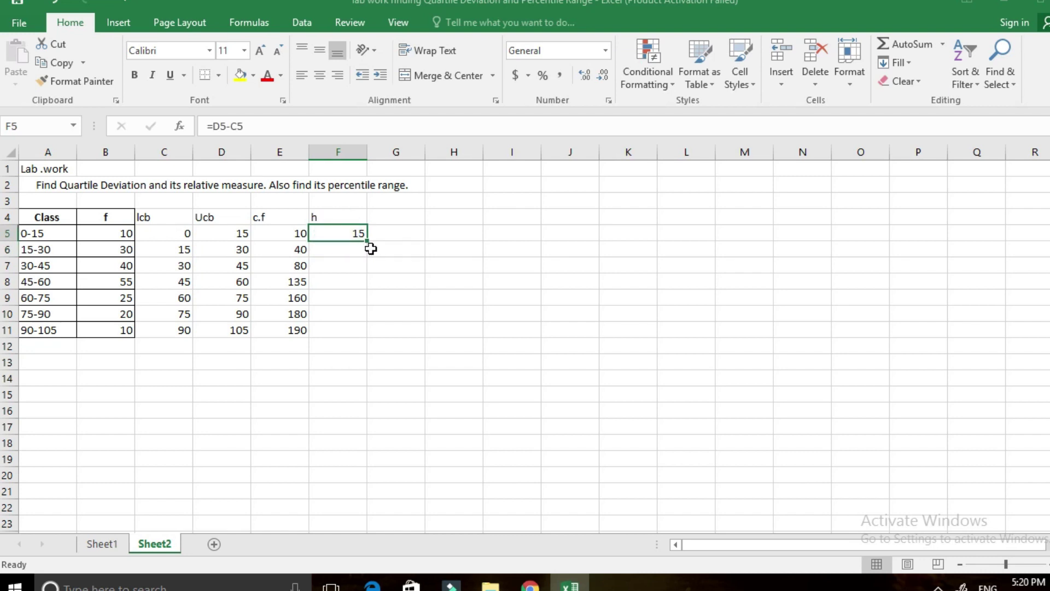
left_click_drag(371, 249, 361, 327)
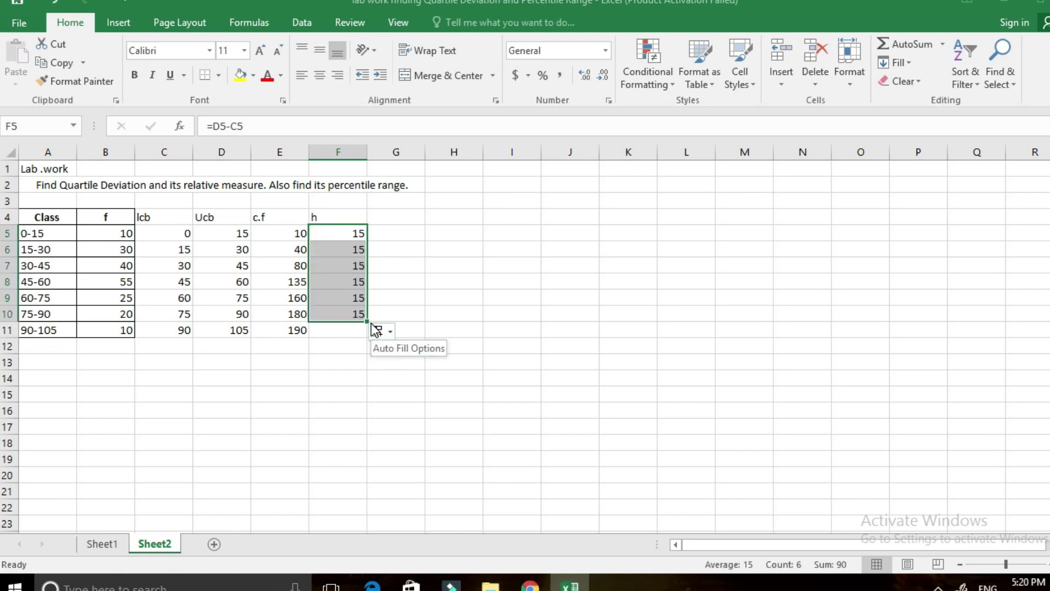
left_click_drag(367, 321, 368, 334)
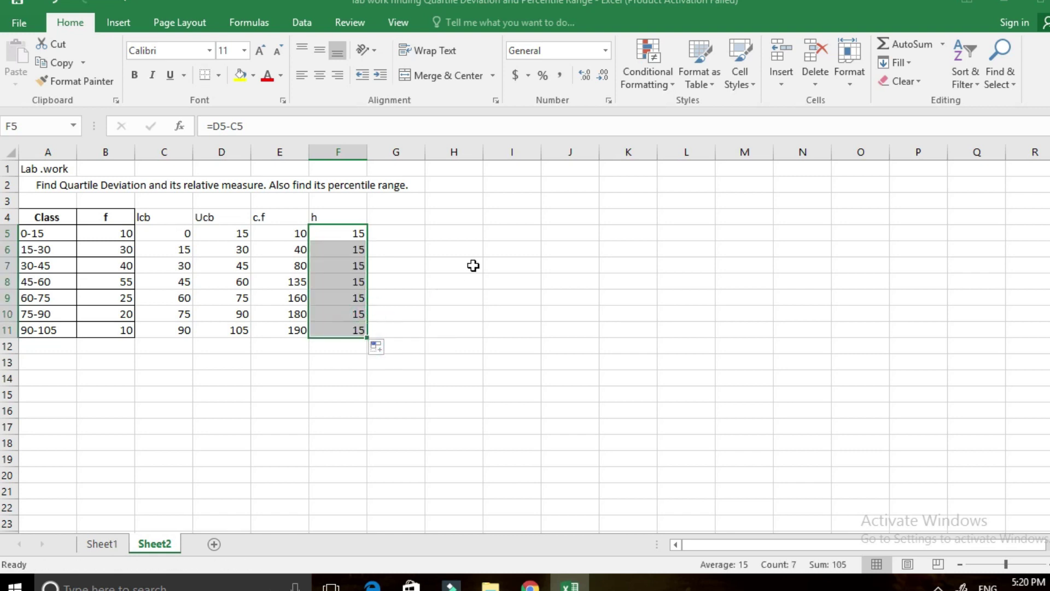
left_click(347, 332)
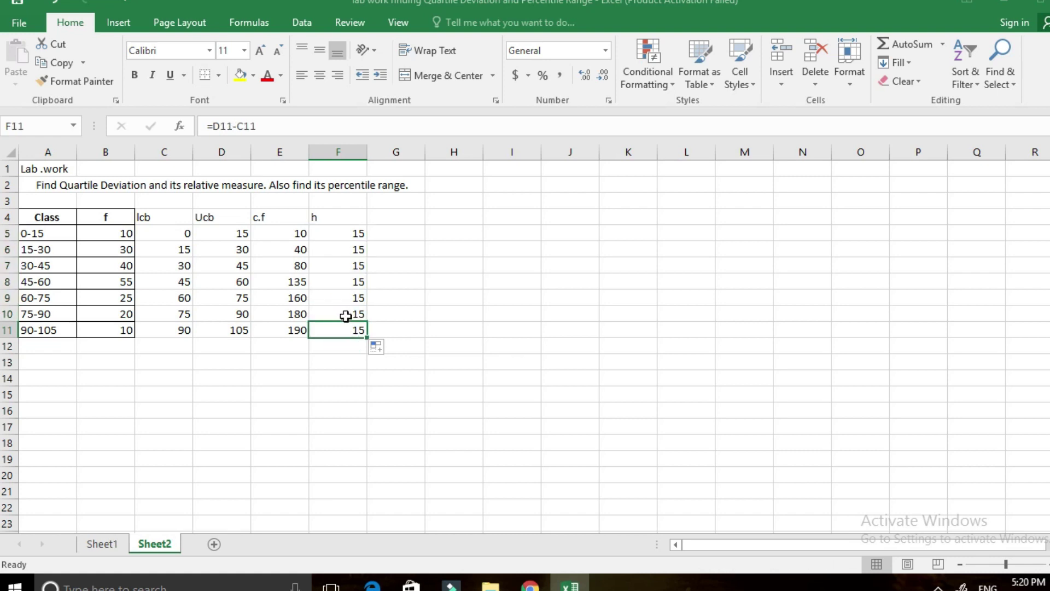
key("Up")
key("Up")
key("Up")
key("Up")
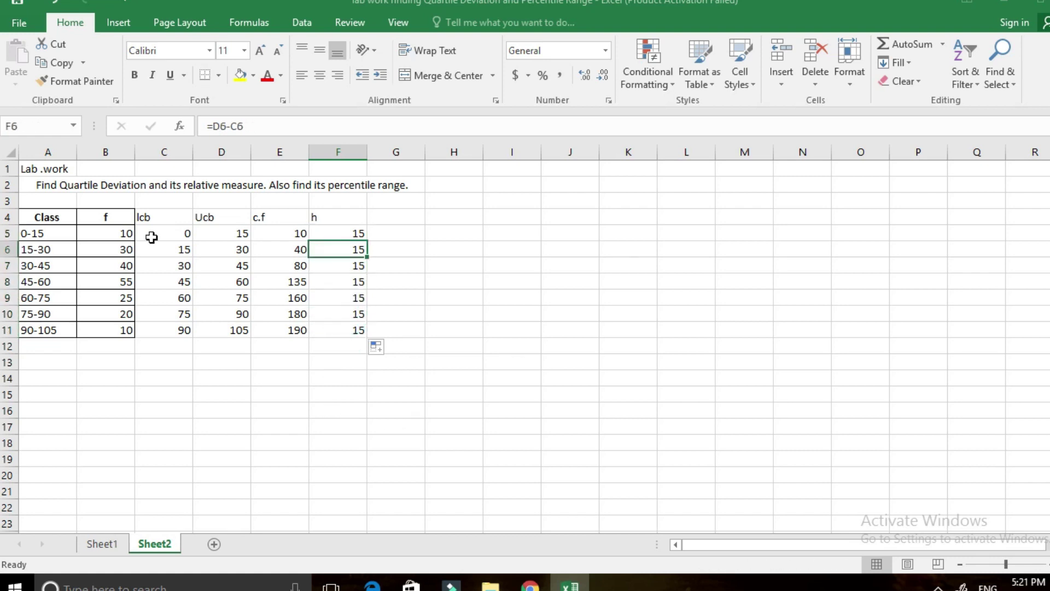
mouse_move(31, 217)
left_mouse_down()
mouse_move(310, 343)
mouse_move(340, 331)
left_mouse_up()
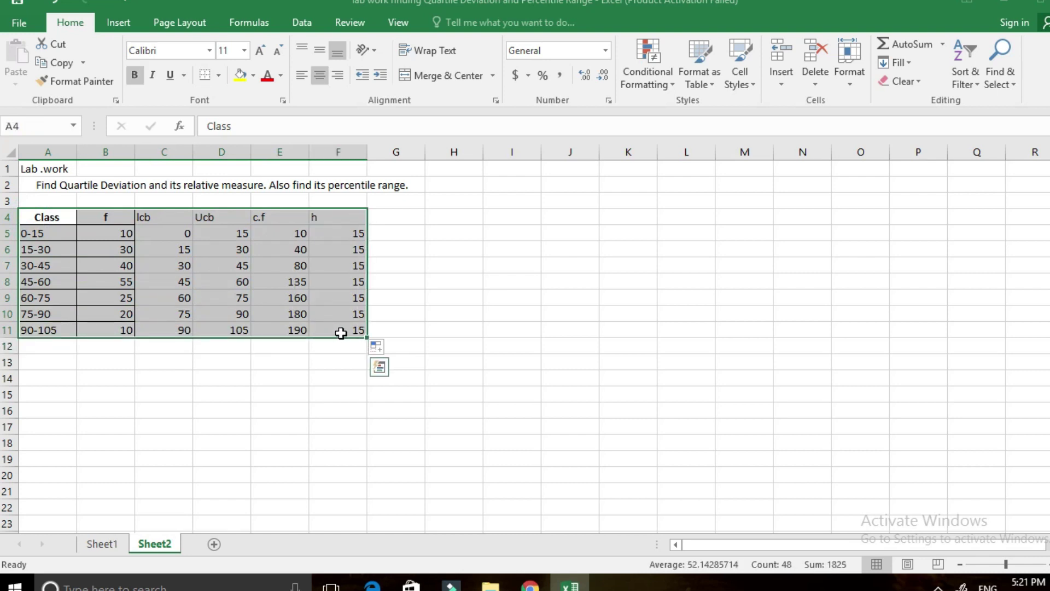
- Apply All Borders to the frequency table A4:F11
left_click(219, 74)
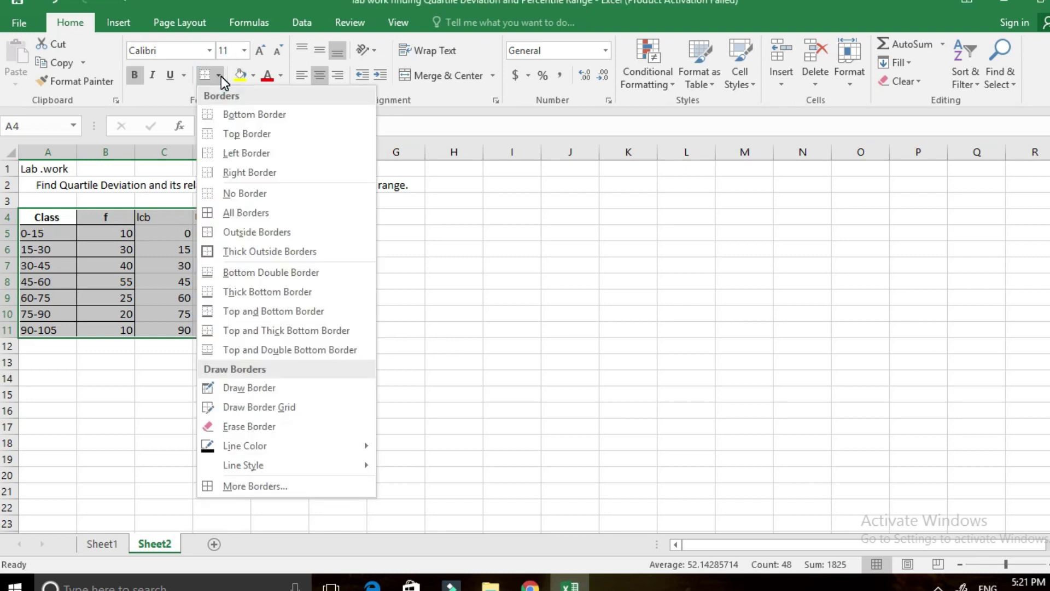
left_click(242, 214)
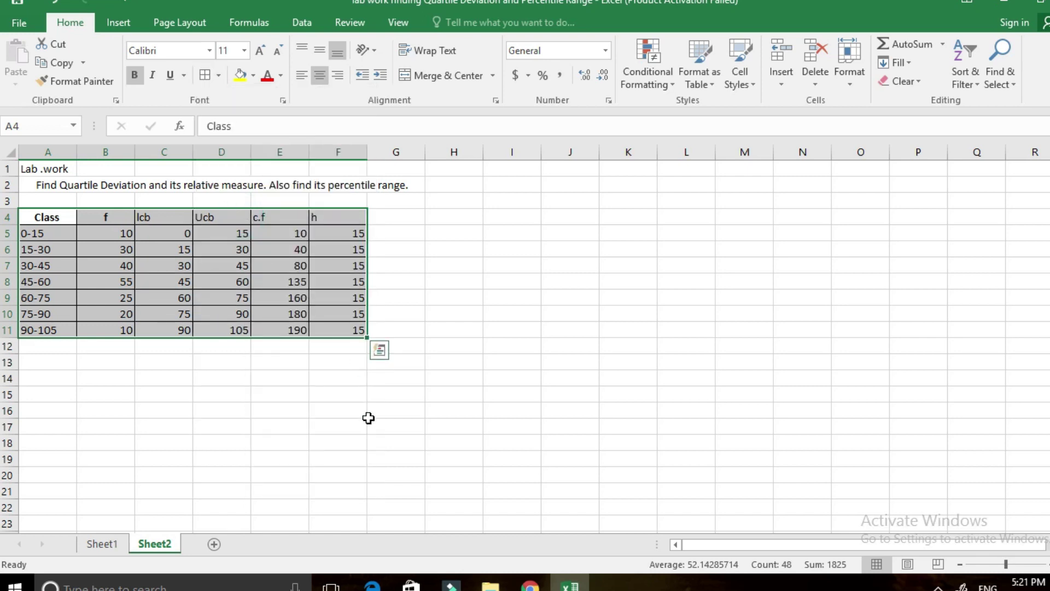
left_click(445, 236)
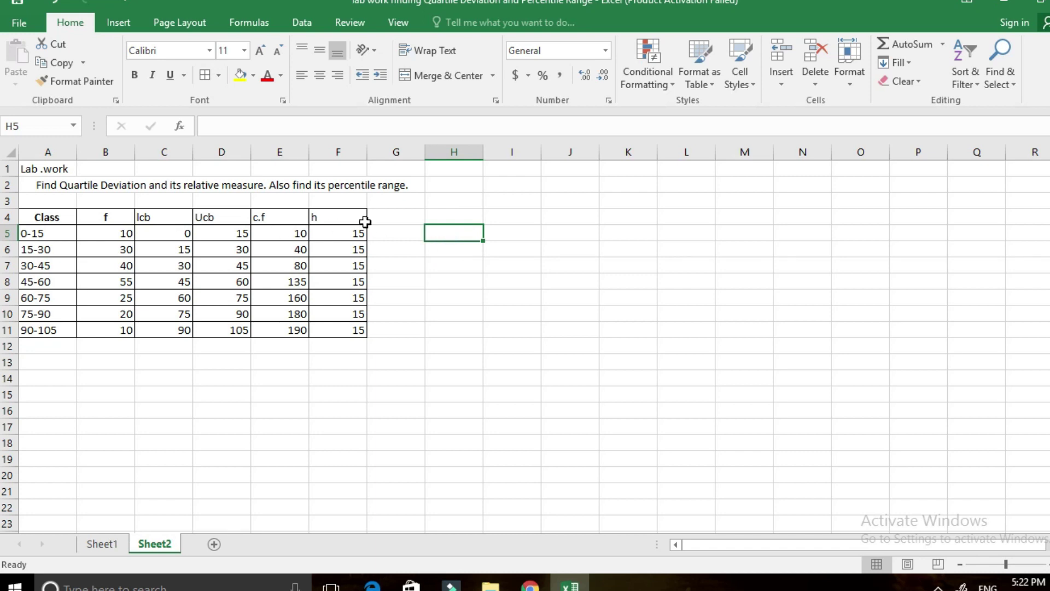
- Type the heading 'cell' in H5 and check E5's formula
type("cell")
key("Return")
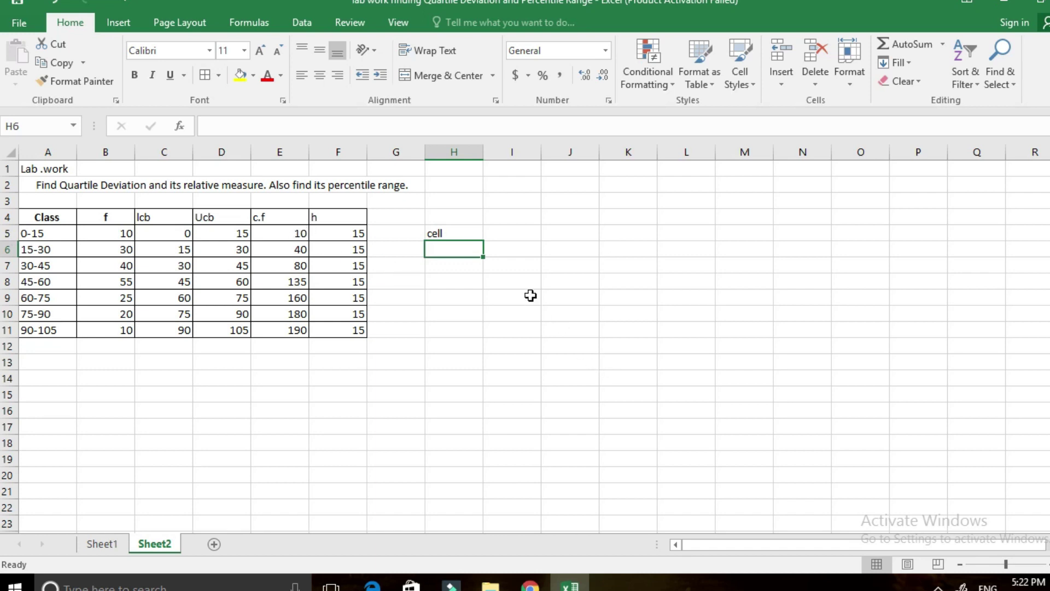
left_click(278, 232)
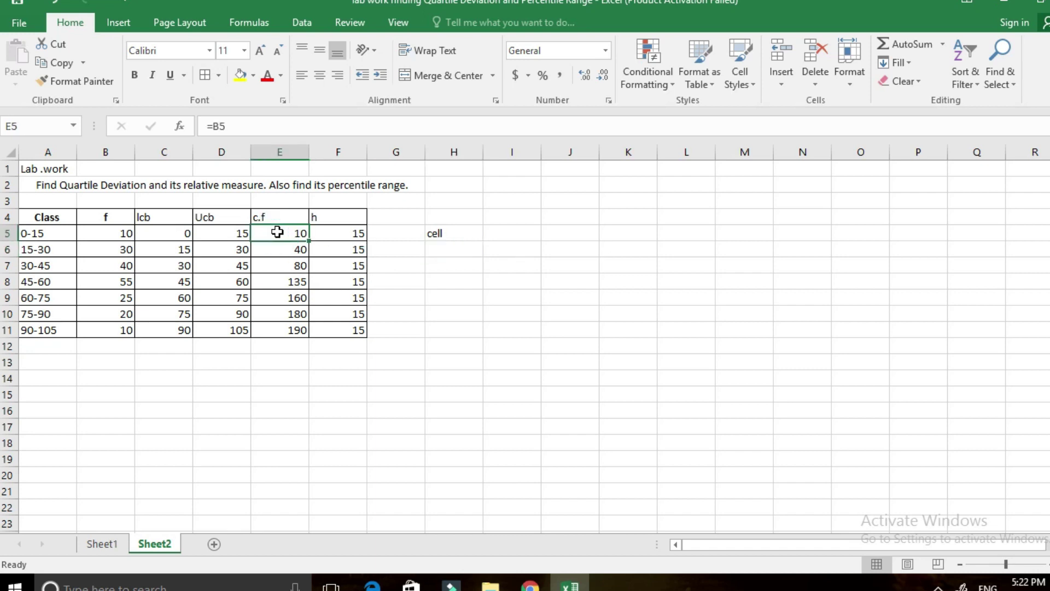
left_click(446, 249)
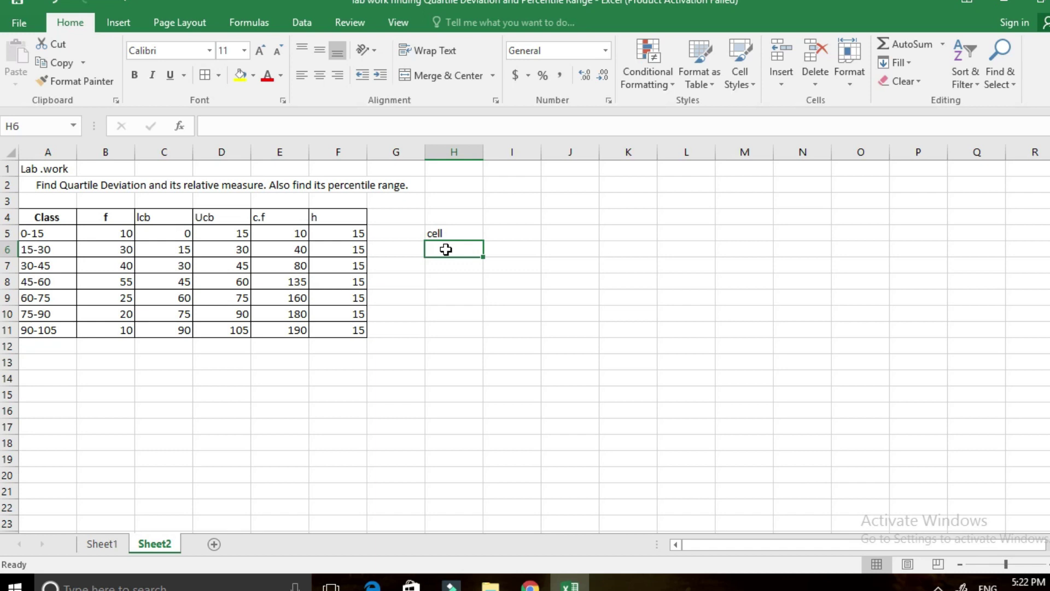
- Enter E5 under the cell heading and the heading Formula in I5
type("H6")
key("BackSpace")
key("BackSpace")
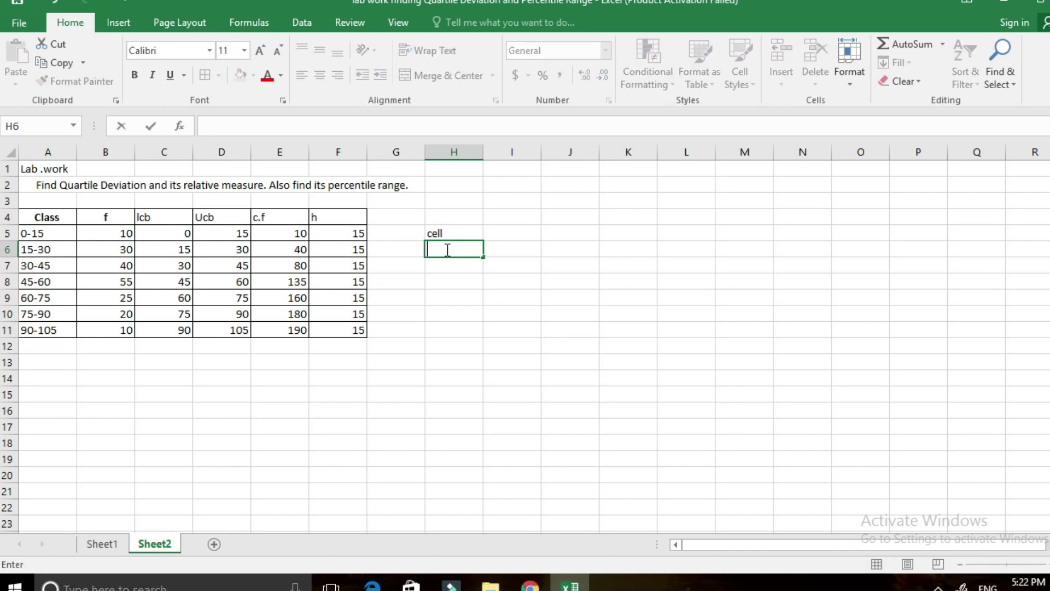
type("E5")
key("Tab")
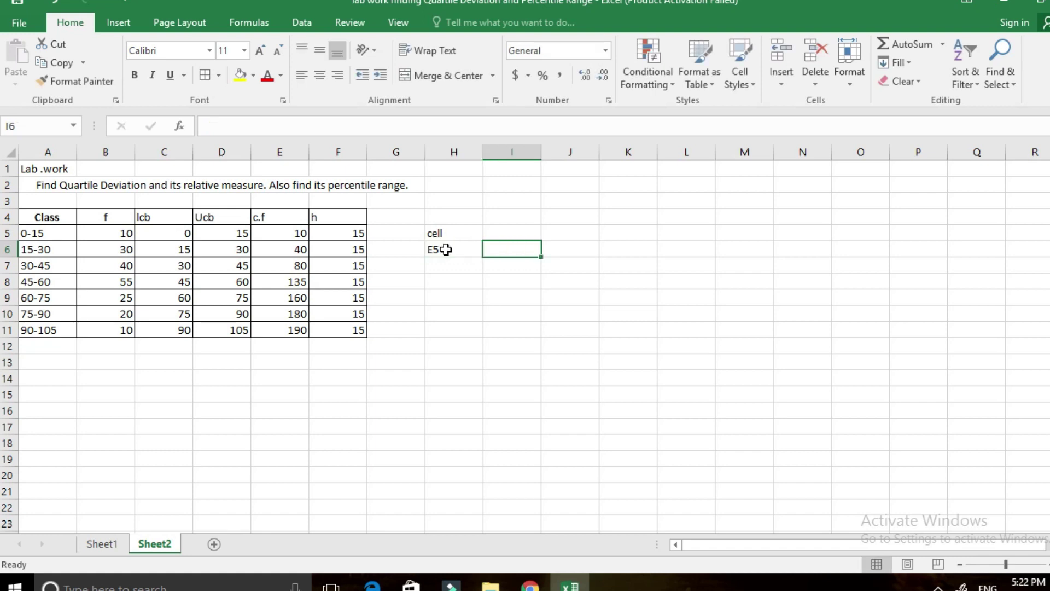
key("Up")
type("F")
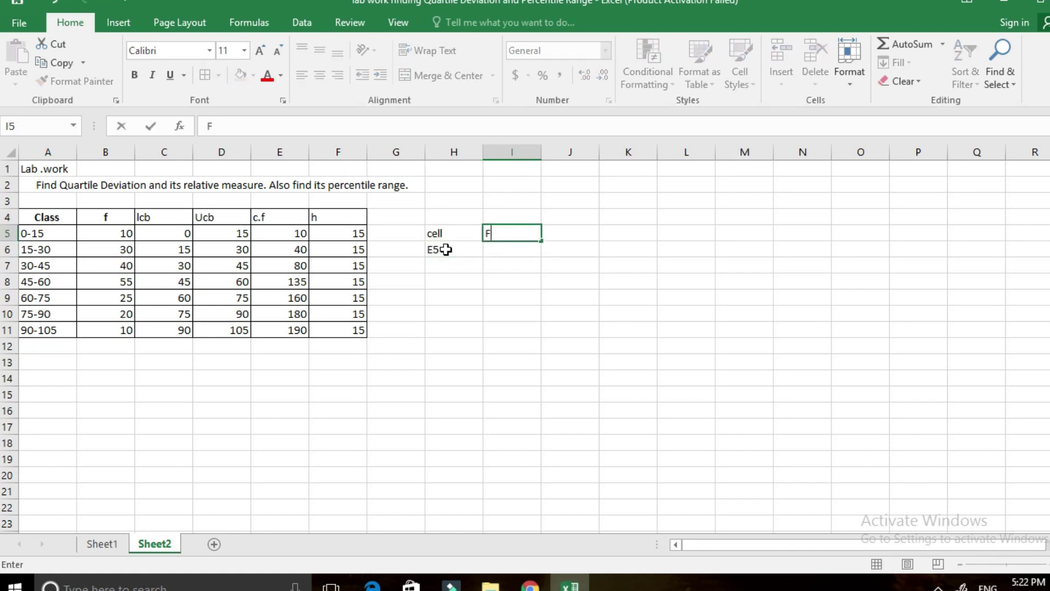
type("orm")
type("ula")
key("Return")
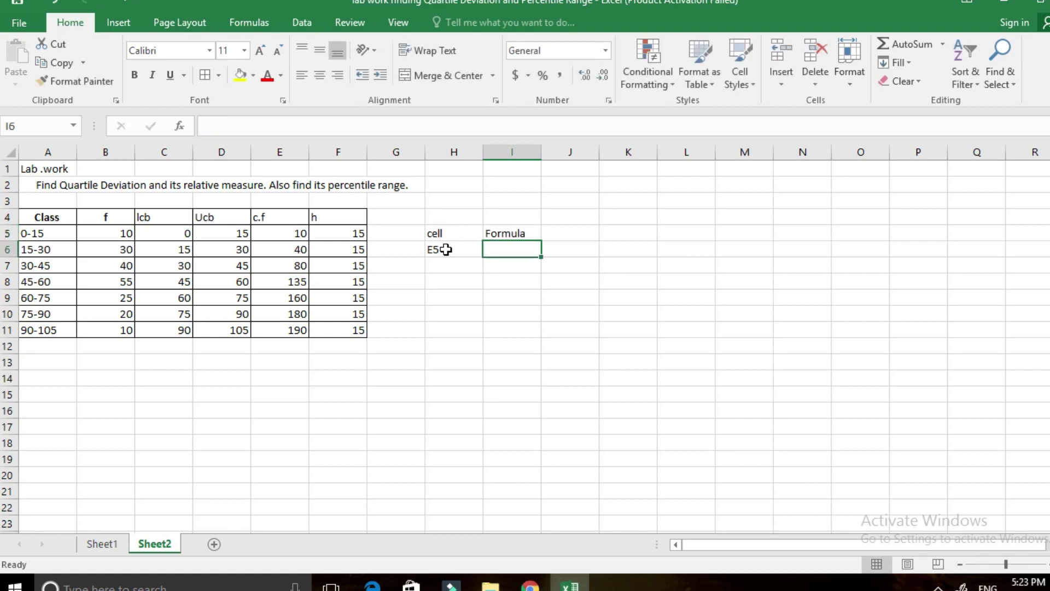
key("Up")
key("Left")
key("Left")
key("Left")
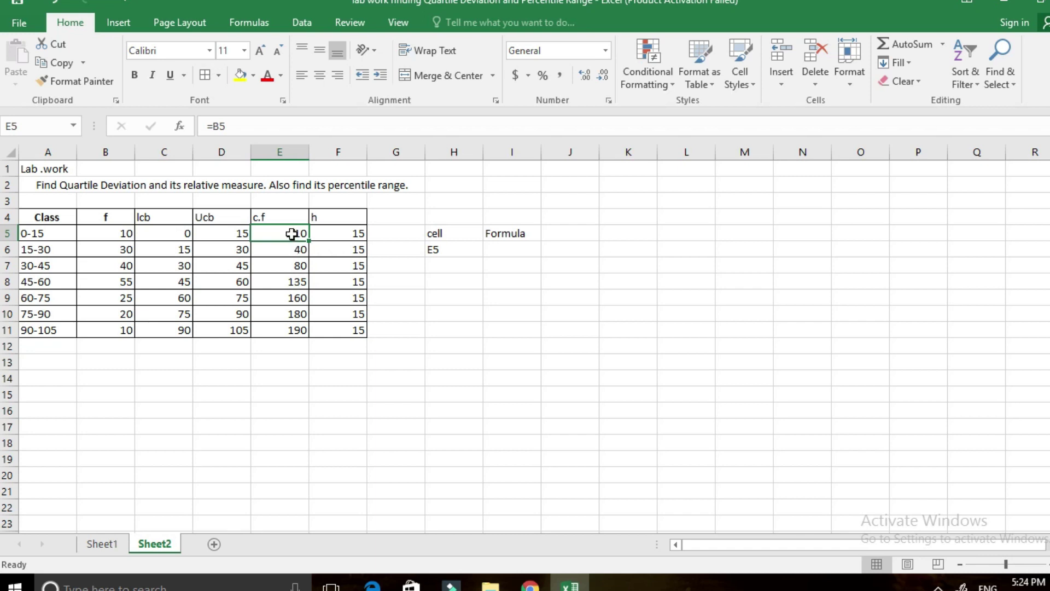
- Record E5's formula as =B5 beside the E5 label
left_click(229, 125)
left_click_drag(229, 125, 199, 130)
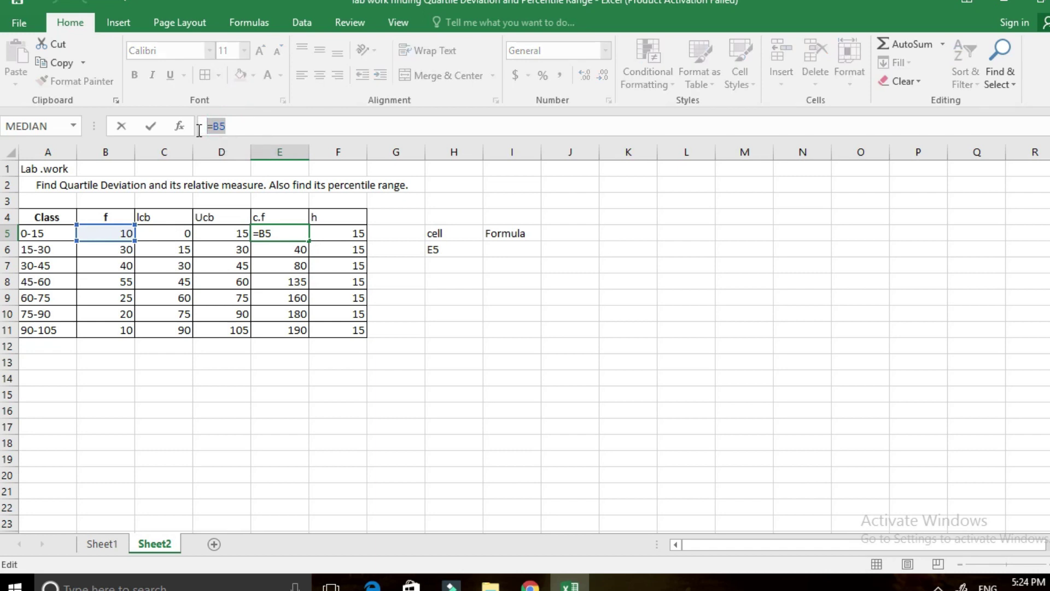
key("ctrl+c")
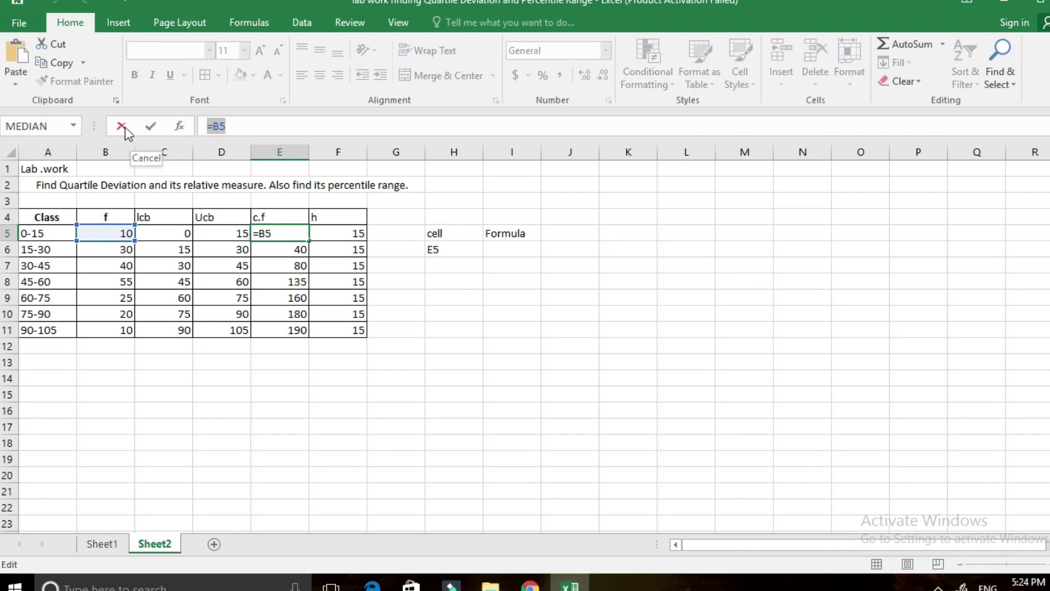
left_click(123, 126)
left_click(496, 250)
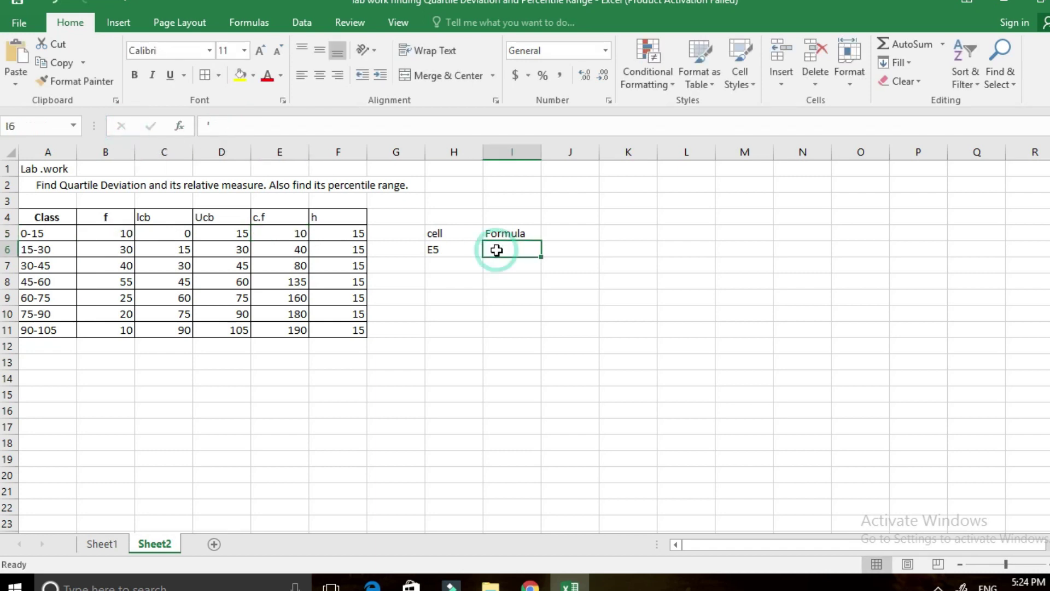
key("BackSpace")
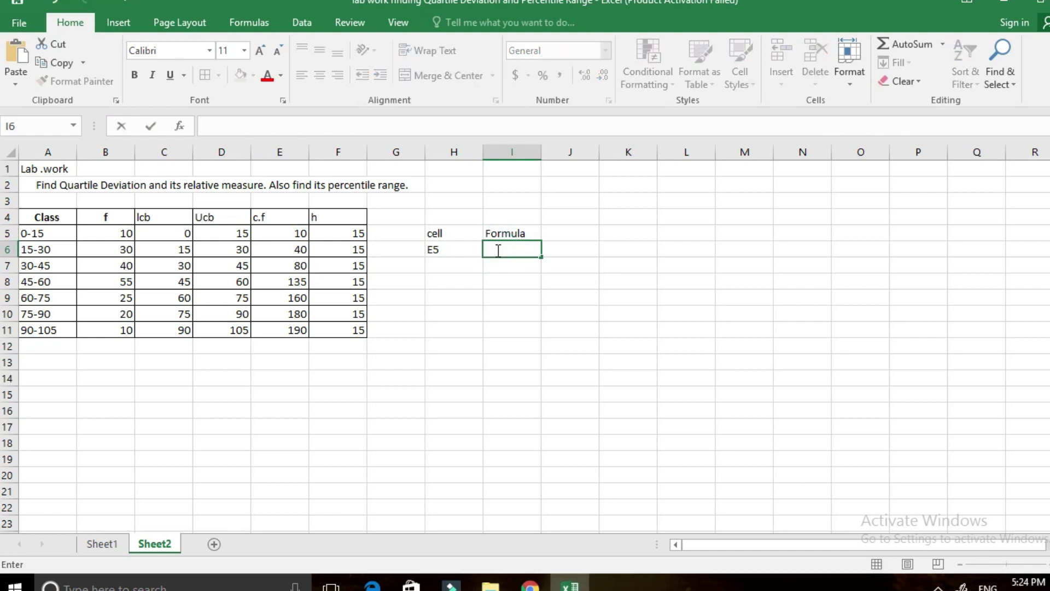
type("=B5")
key("Return")
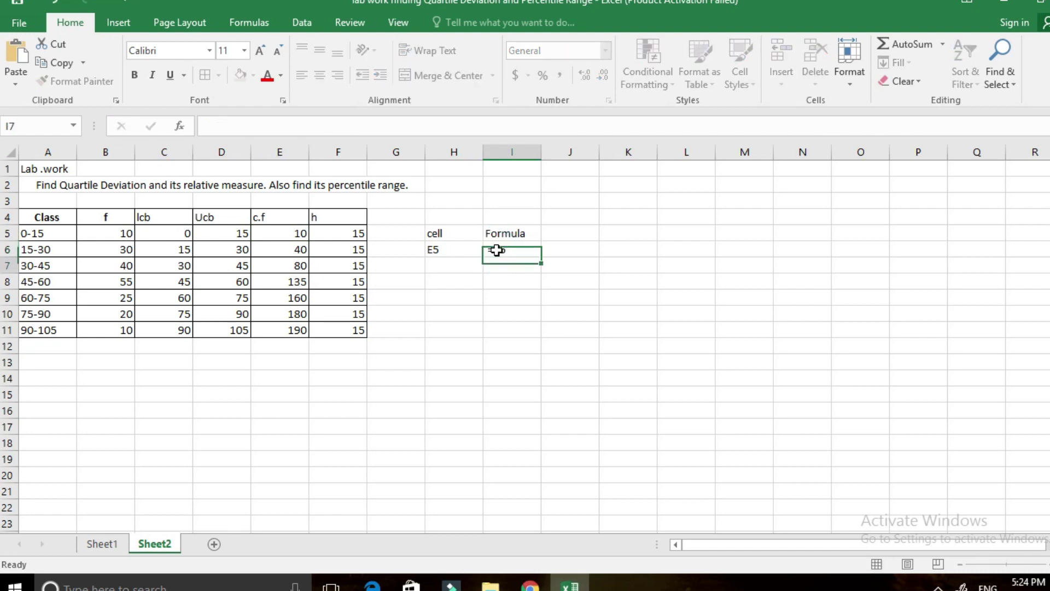
- List E6 with its formula text '=E5+B6, then add F5 as the next cell
left_click(447, 270)
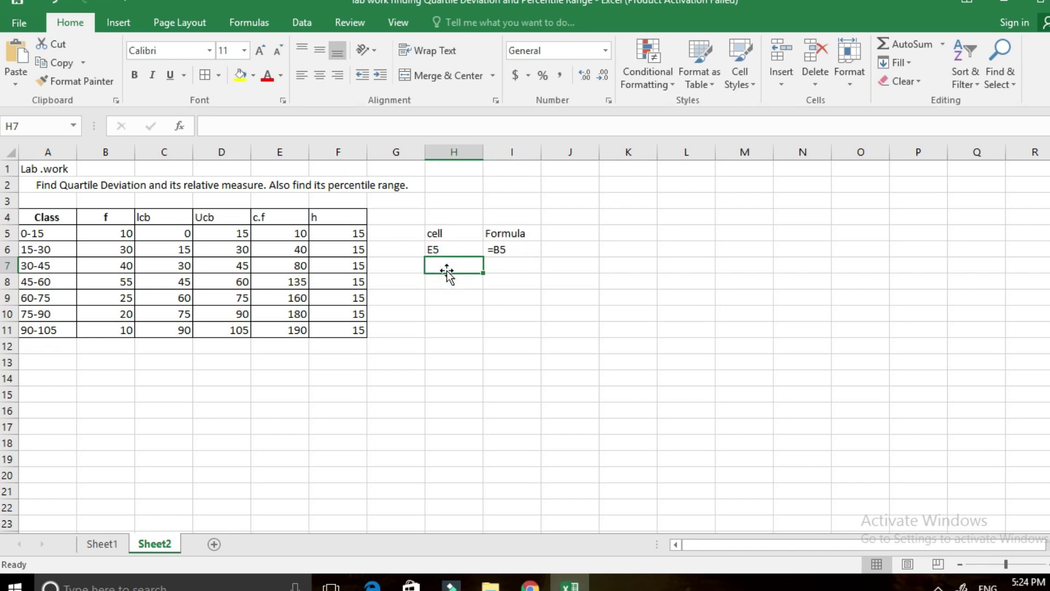
type("E6")
key("Tab")
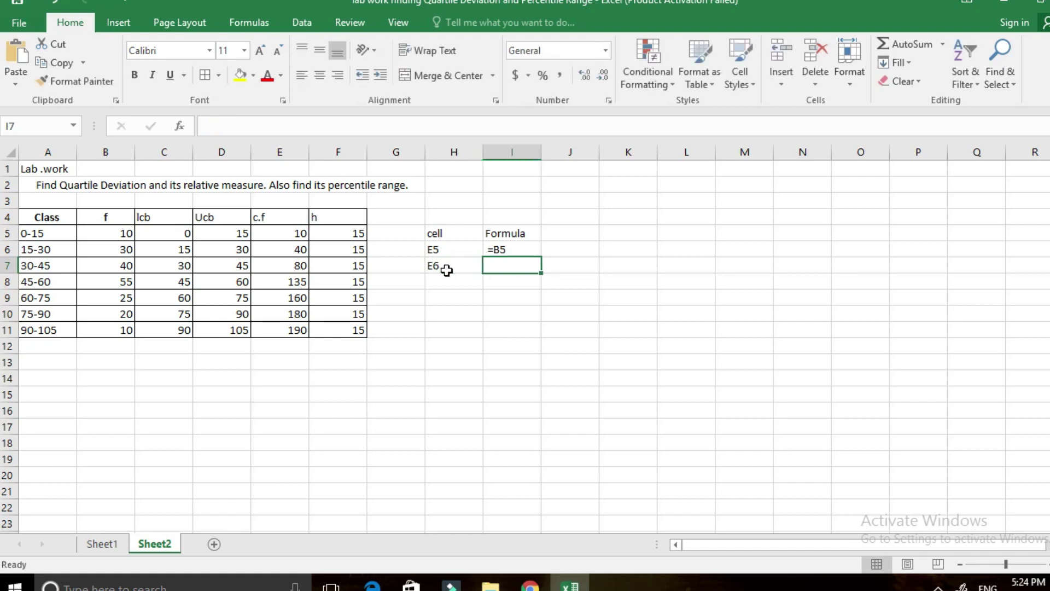
left_click(281, 250)
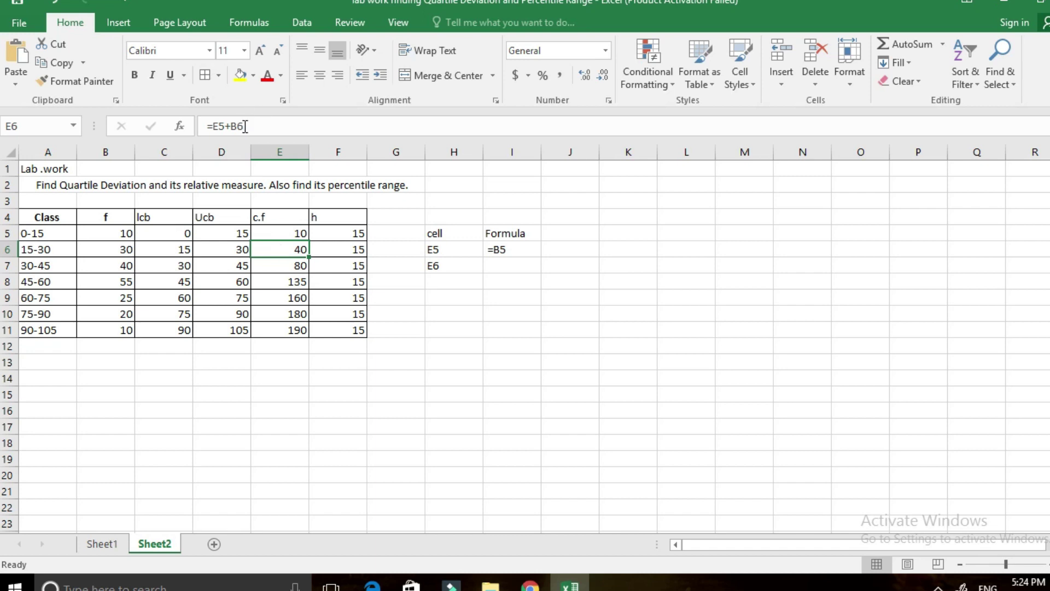
left_click_drag(245, 126, 196, 130)
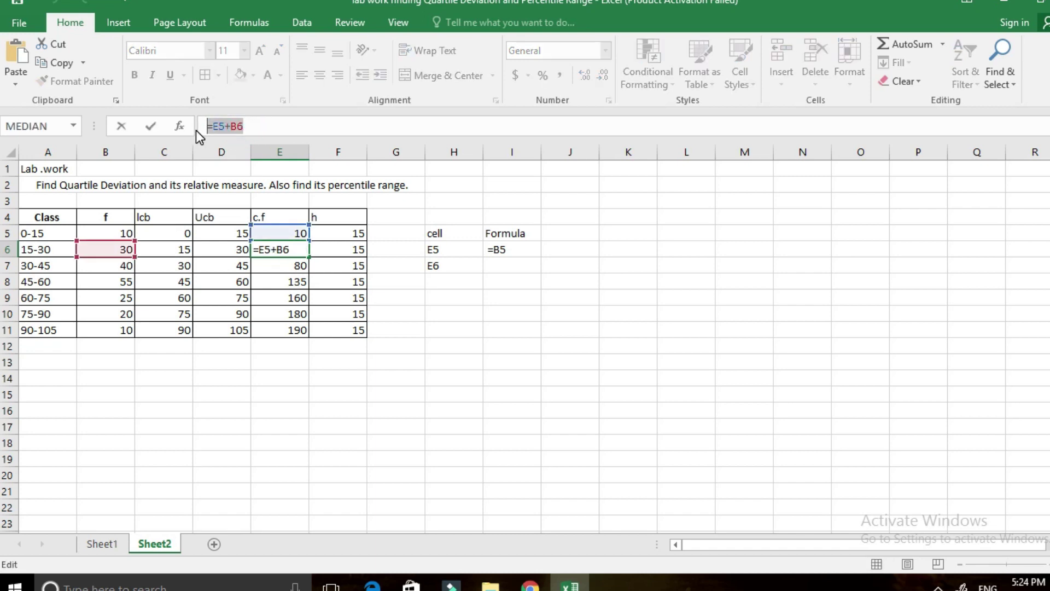
left_click(117, 127)
left_click(495, 266)
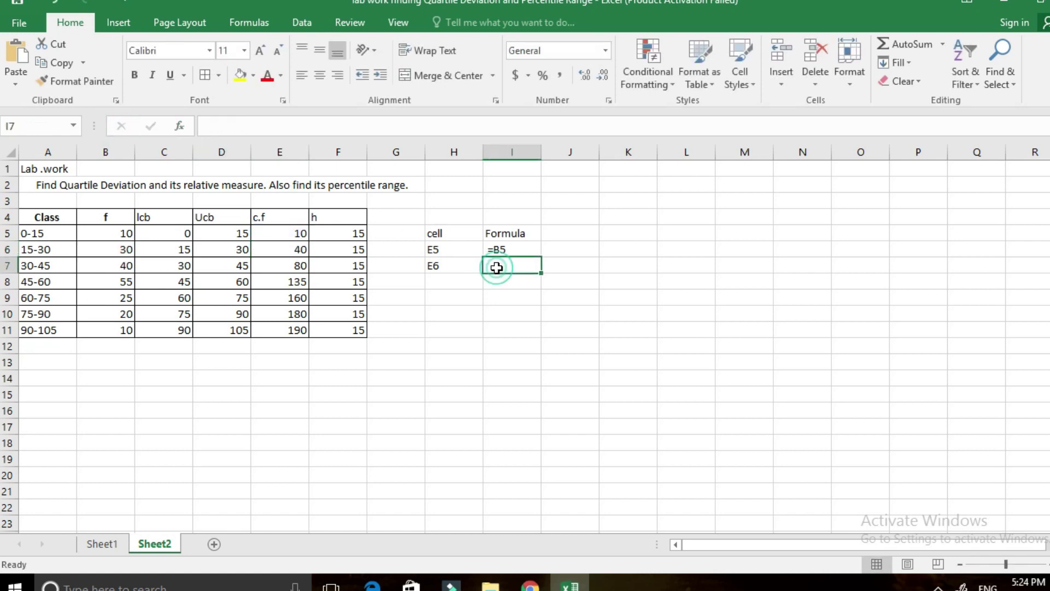
type("'")
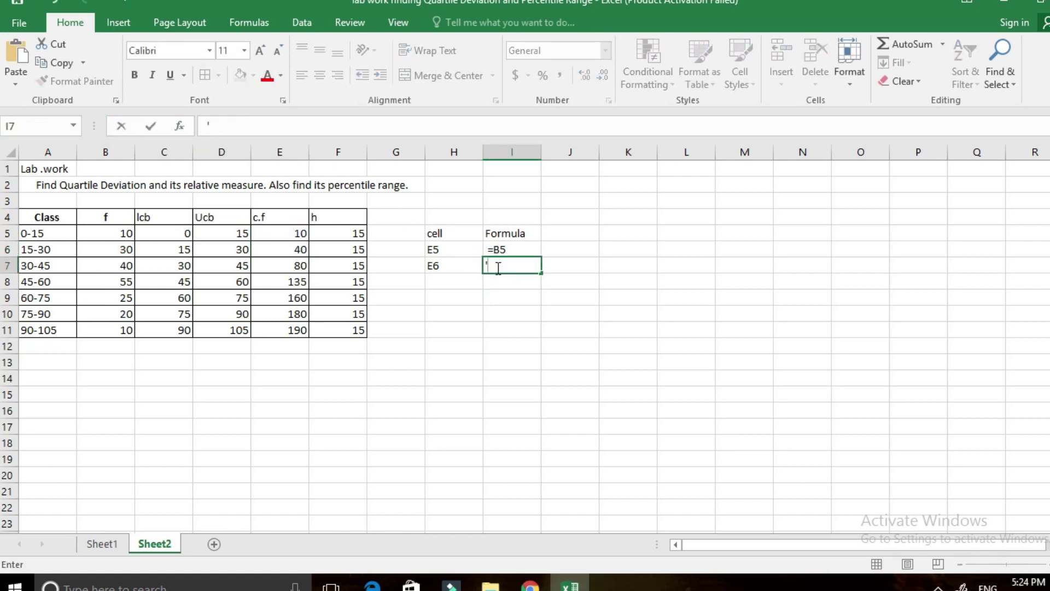
type("=E5+B6")
key("Return")
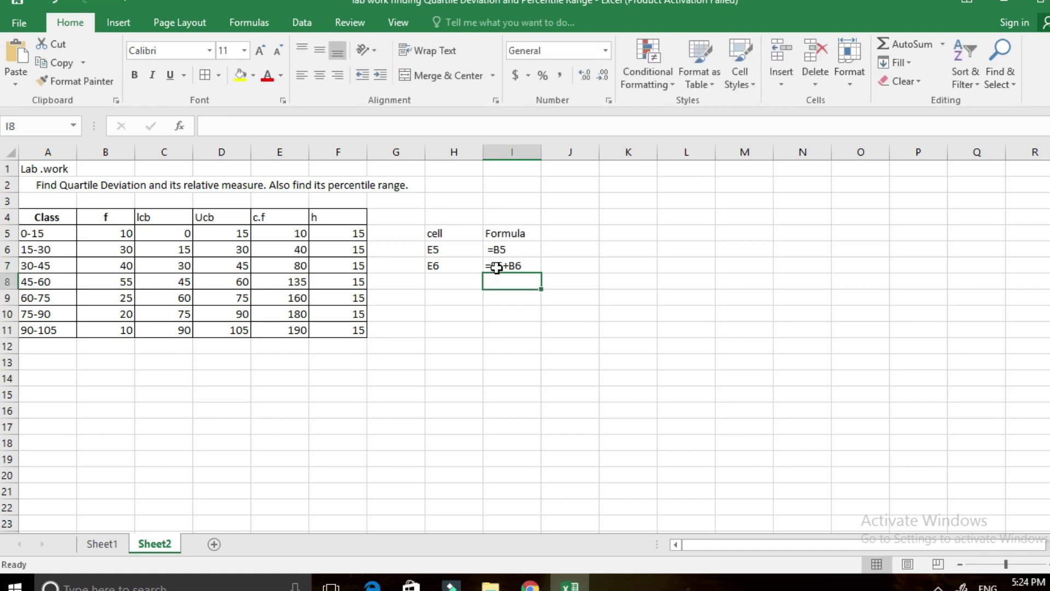
left_click(456, 280)
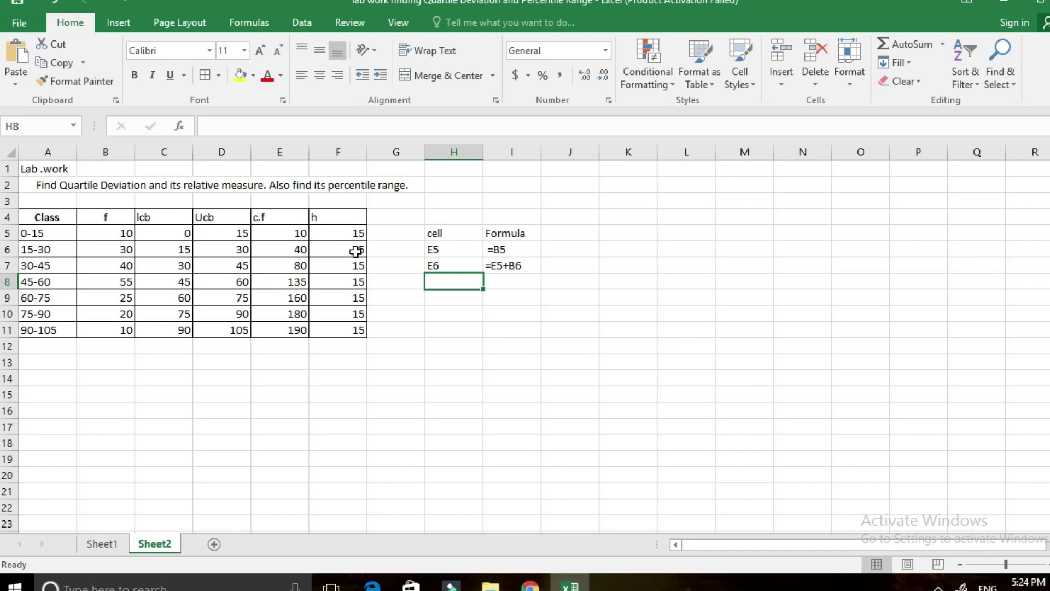
type("F5")
key("Tab")
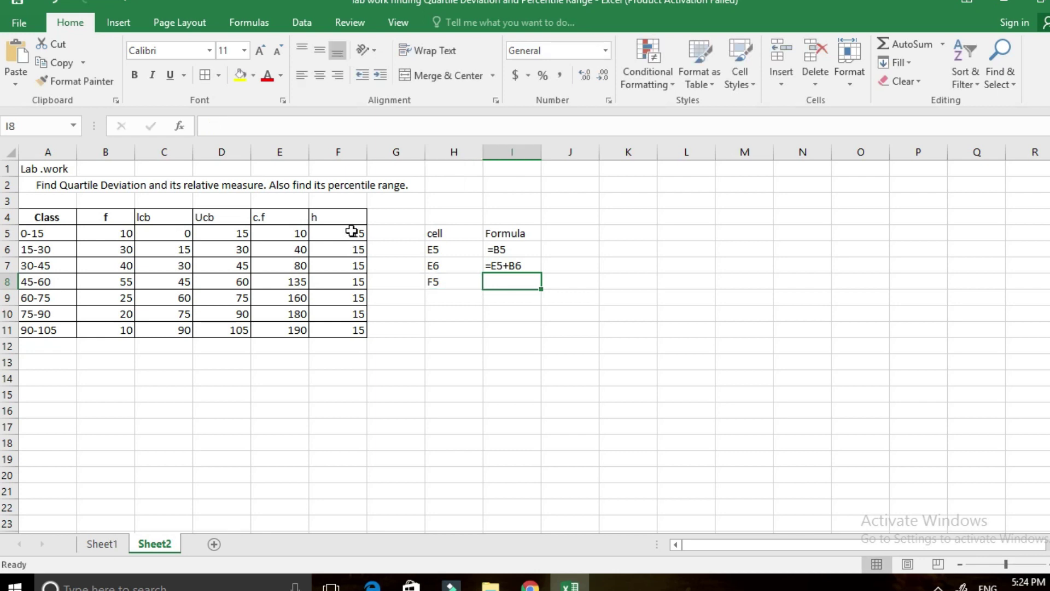
- Check F5's formula and enter =D5-C5 beside F5 in the side list
left_click(350, 233)
left_click(257, 127)
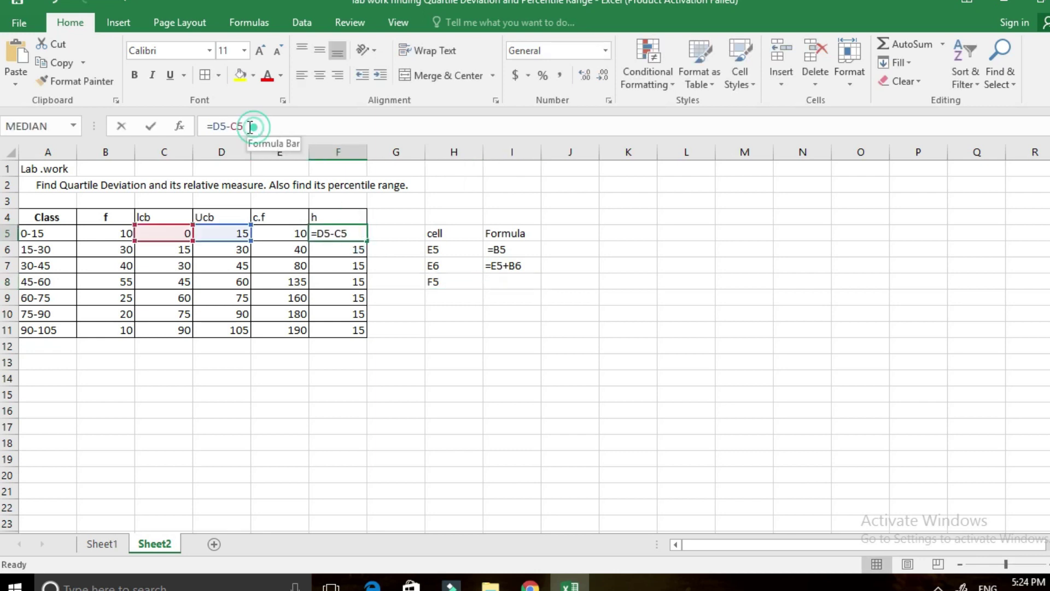
left_click_drag(257, 126, 207, 126)
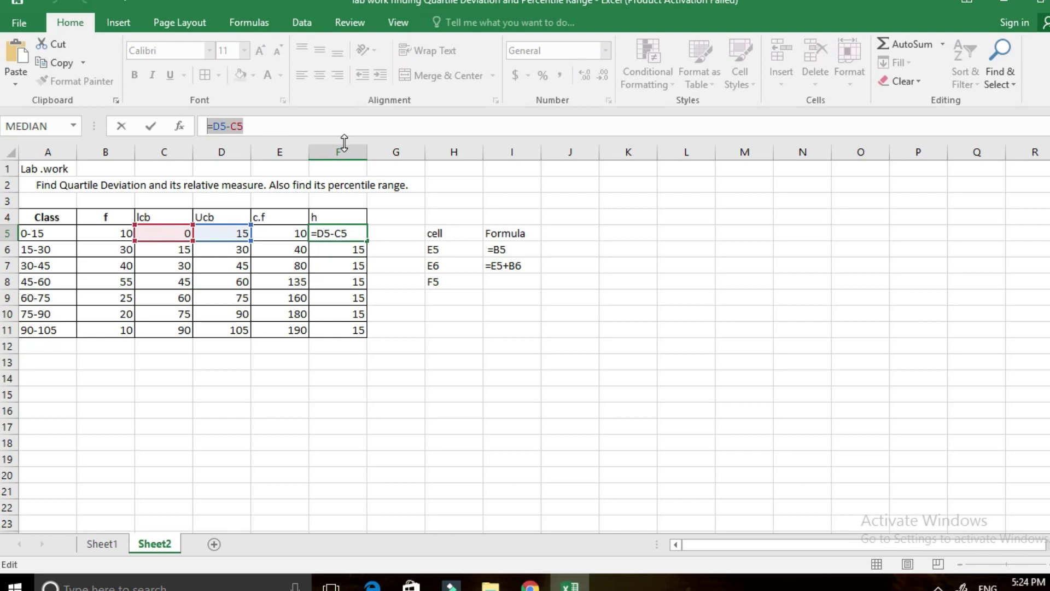
left_click(120, 126)
left_click(501, 281)
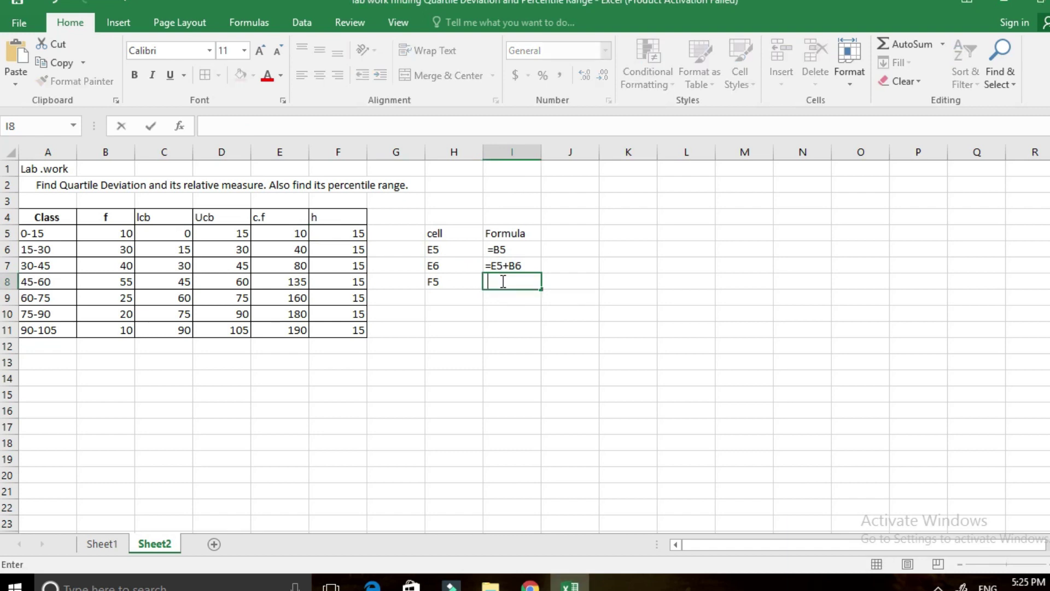
type("=D5-C5")
key("Return")
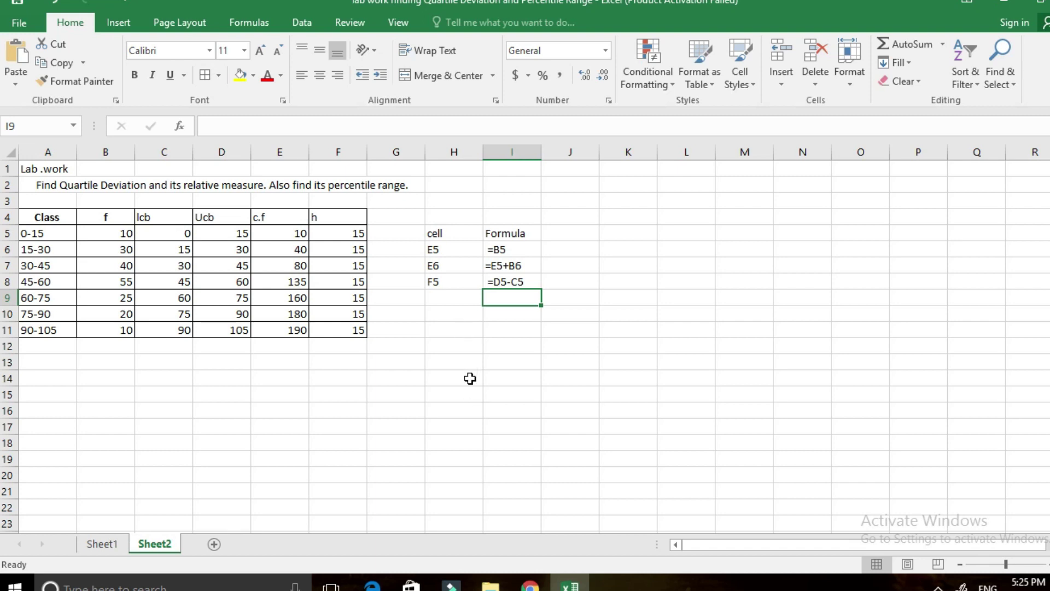
left_click(440, 330)
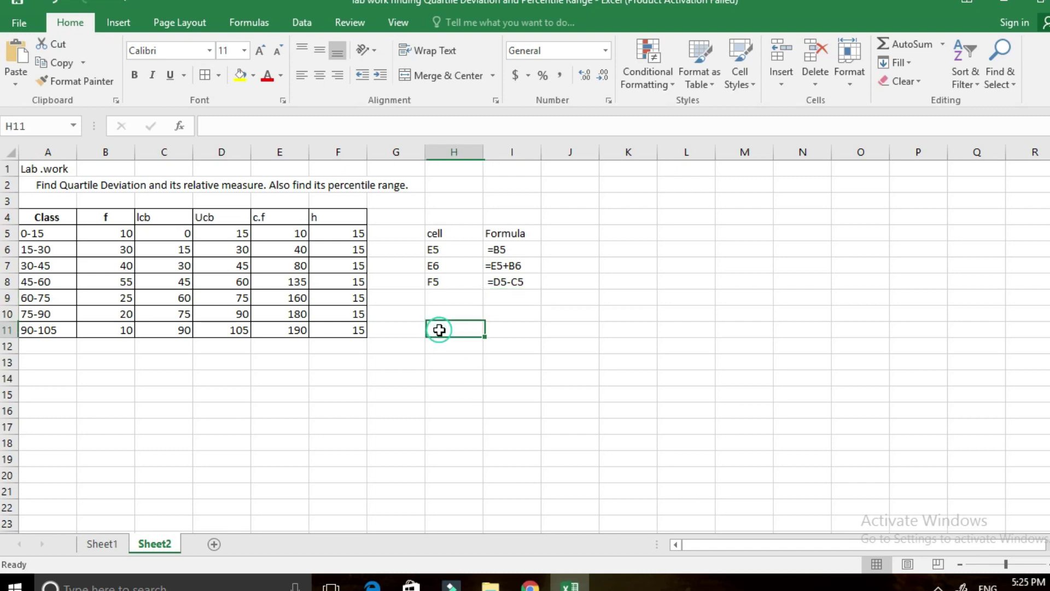
left_click(480, 363)
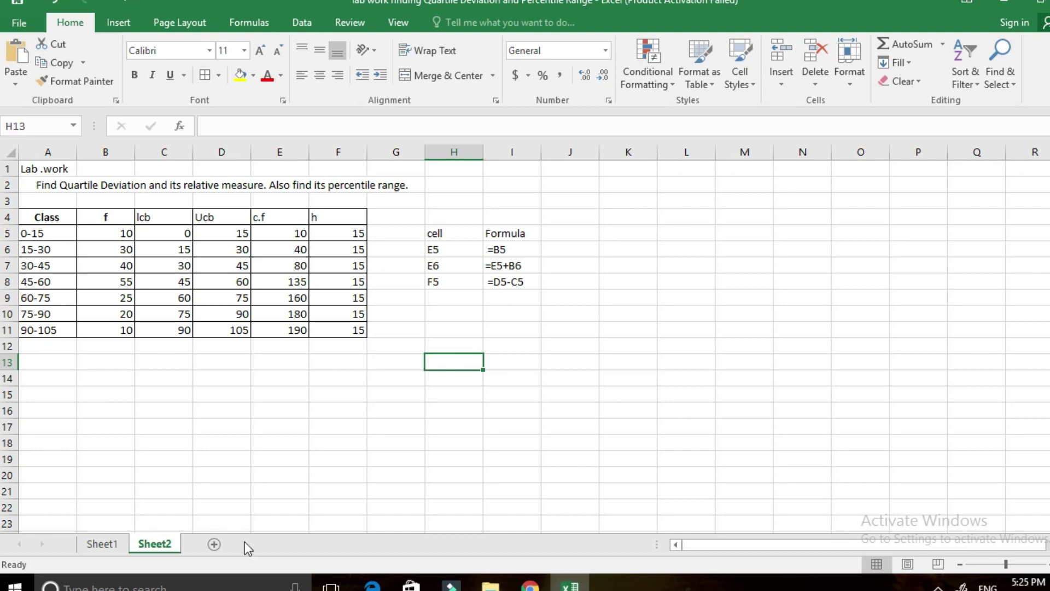
- Start the row-13 header with Measure in A13 and position in B13
left_click(102, 543)
left_click(161, 546)
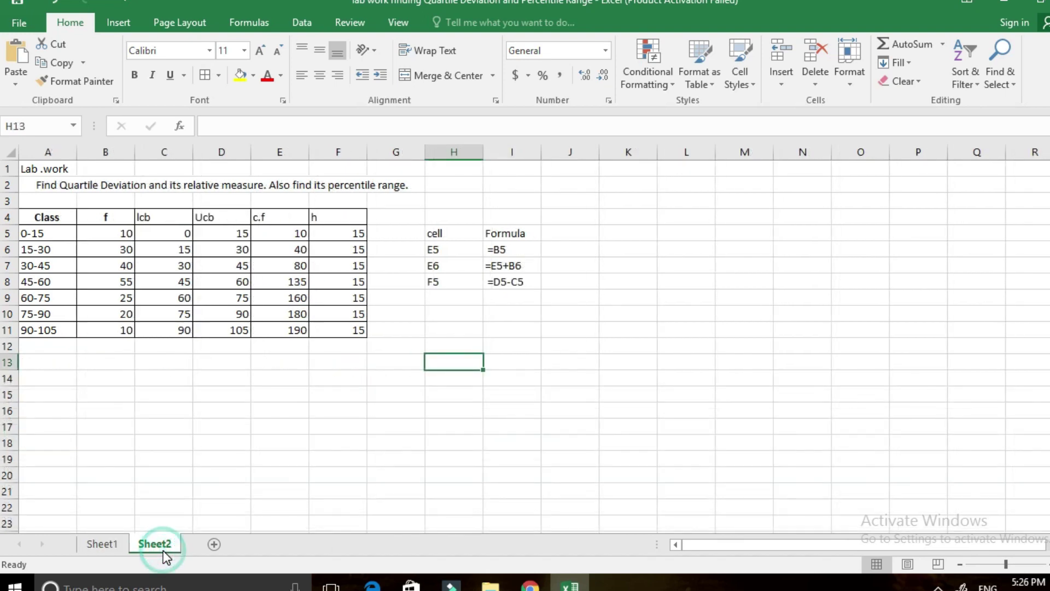
left_click(44, 363)
type("M")
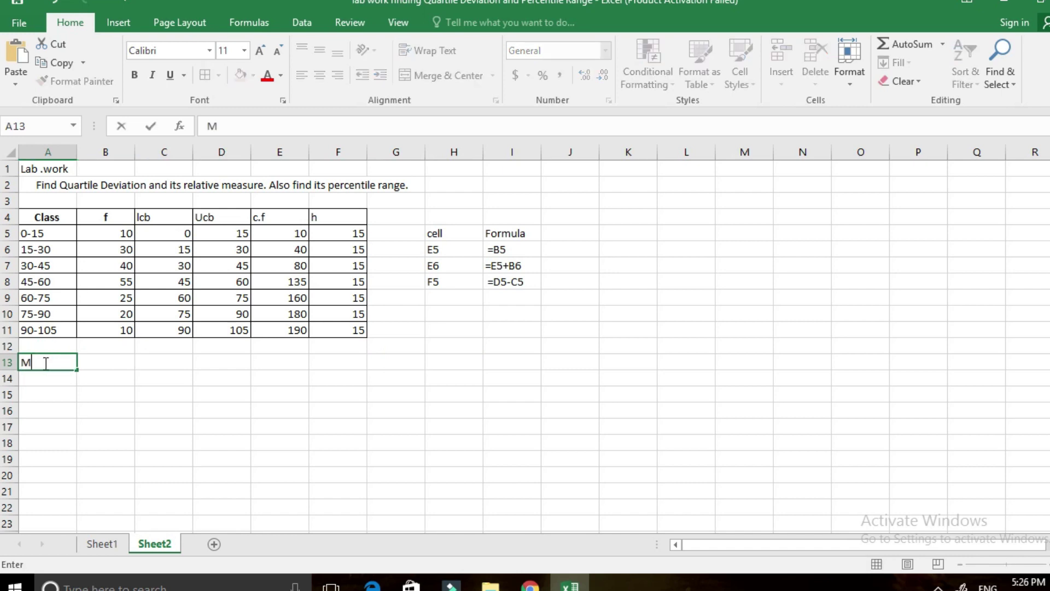
type("eas")
type("ure")
key("Tab")
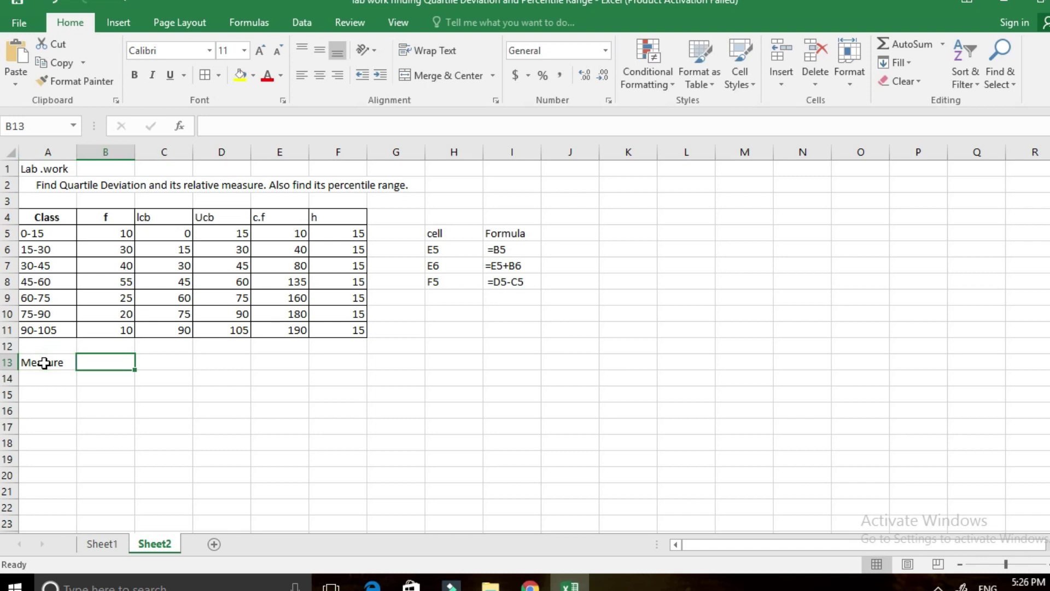
type("posti")
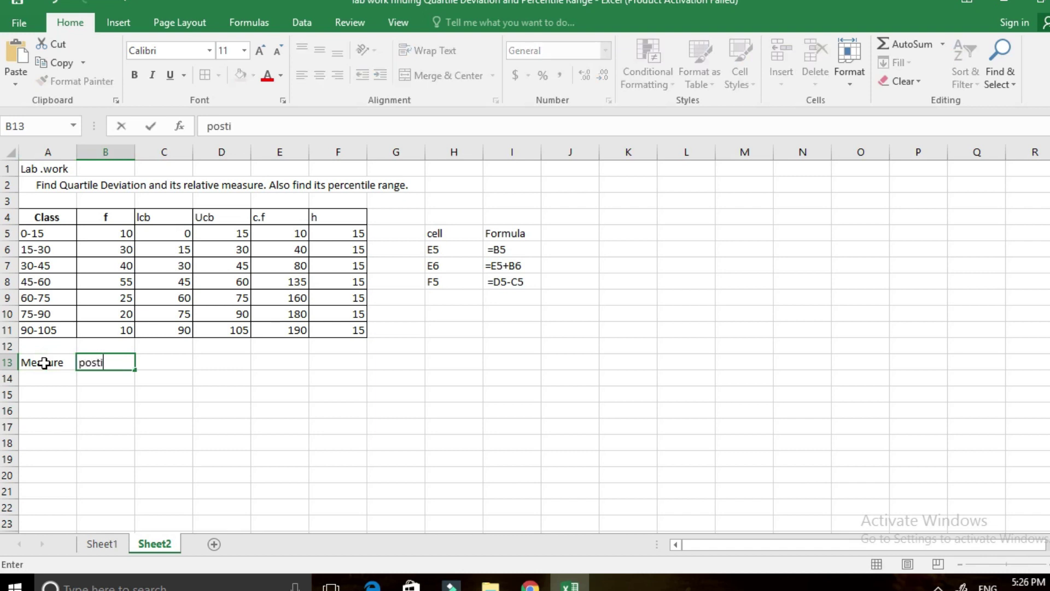
key("BackSpace")
key("BackSpace")
type("ition")
key("Tab")
- Add the headings formula, class, value and formula across C13:F13
type("f")
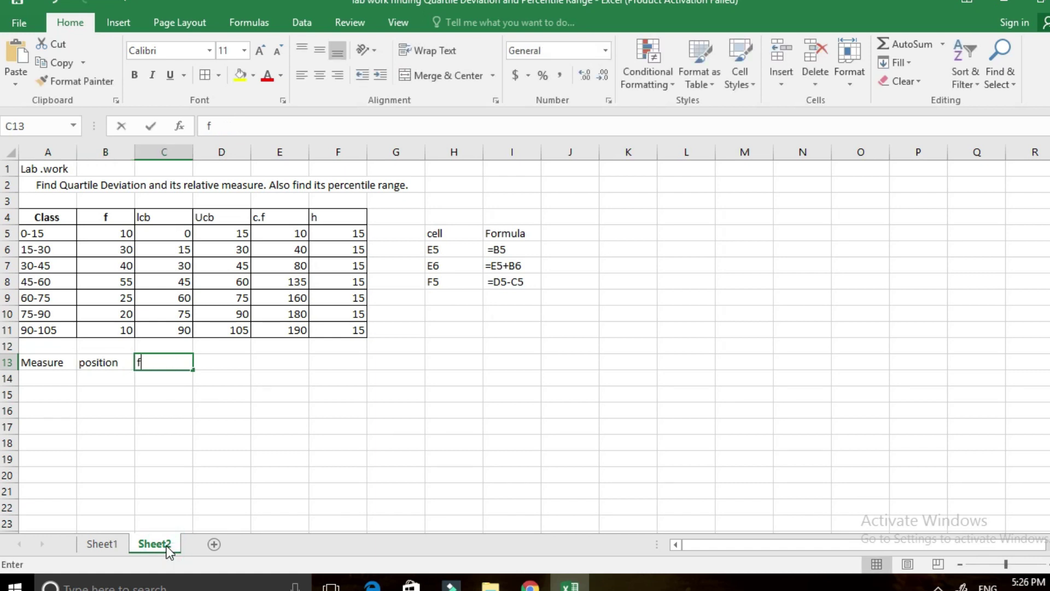
type("ormula")
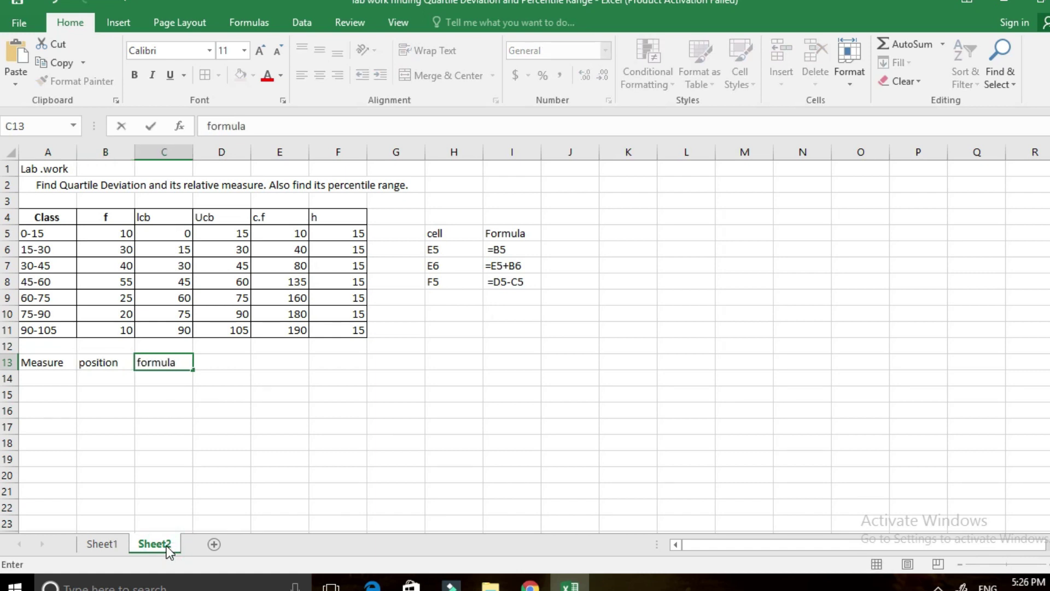
key("Tab")
type("class")
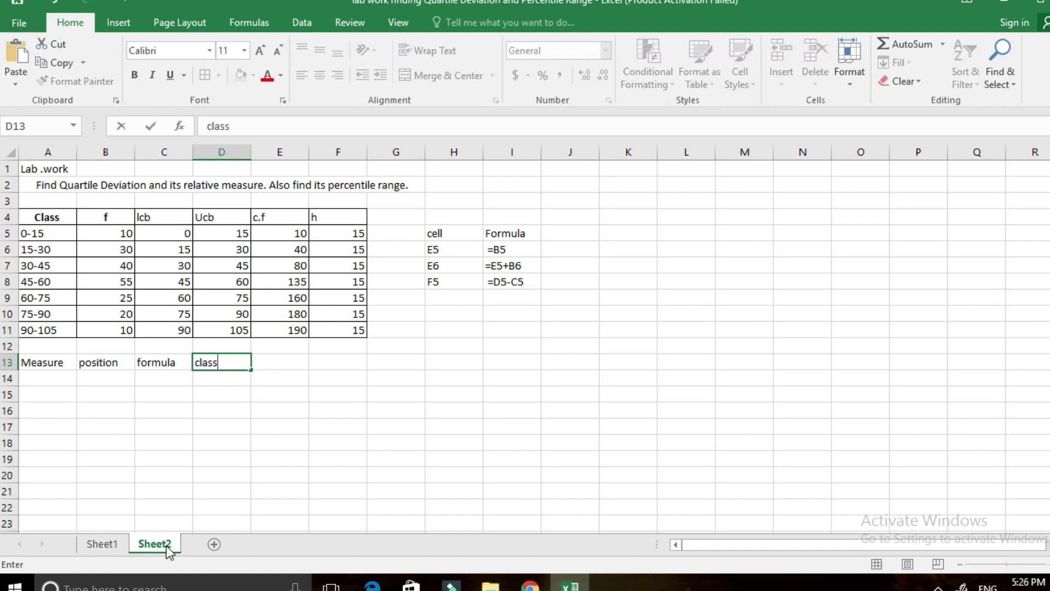
key("Tab")
type("va")
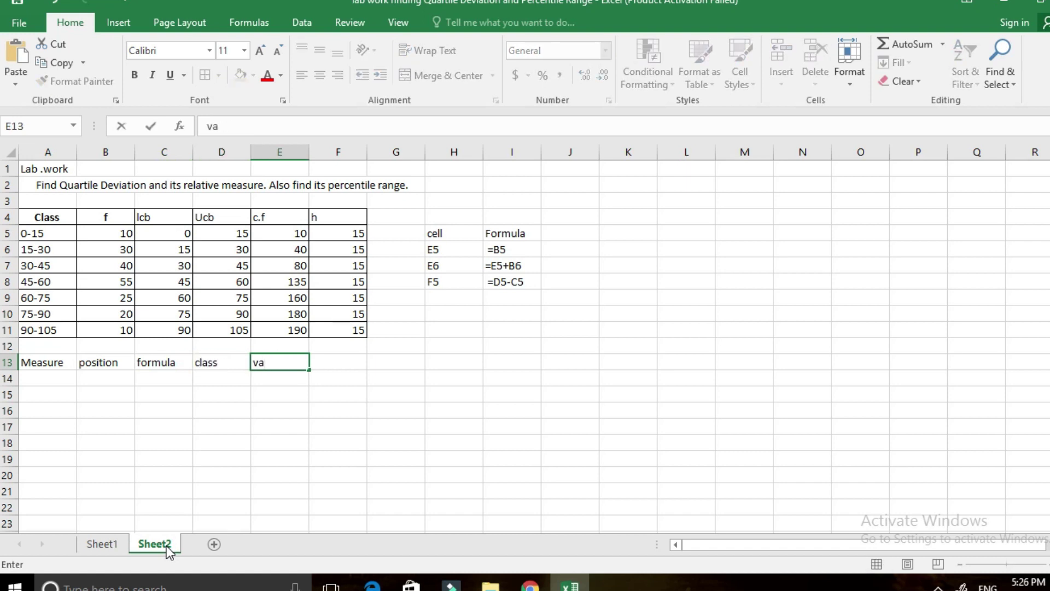
type("lue")
key("Tab")
type("f")
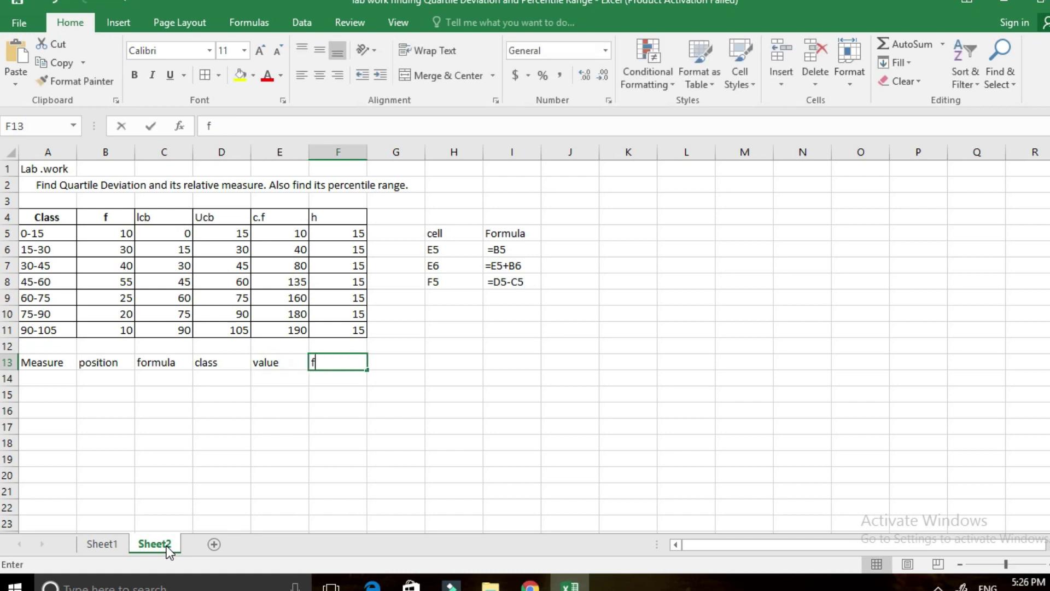
type("ormuka")
key("BackSpace")
key("BackSpace")
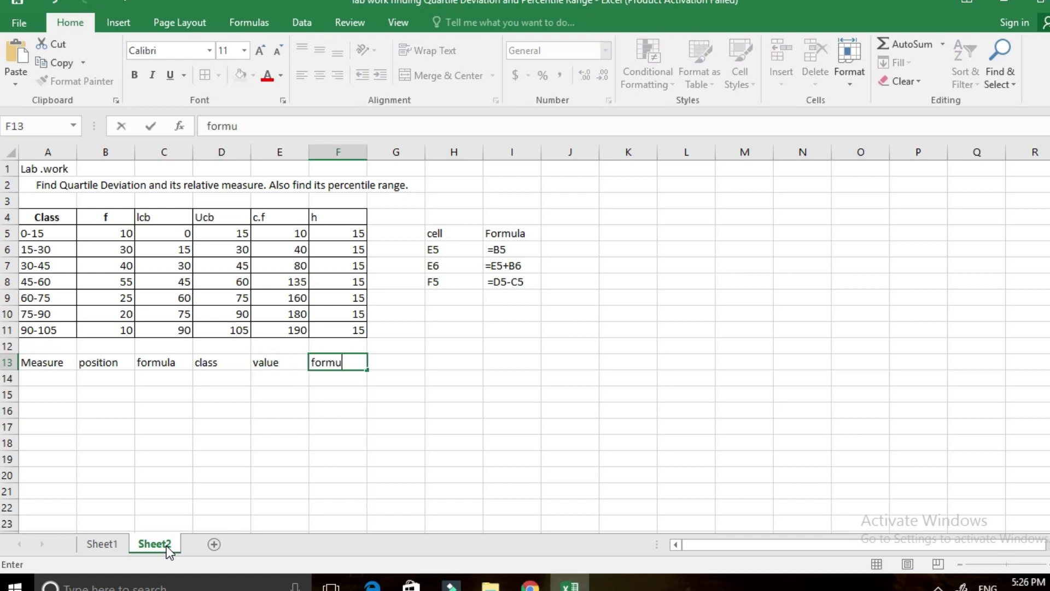
type("la")
left_click(49, 383)
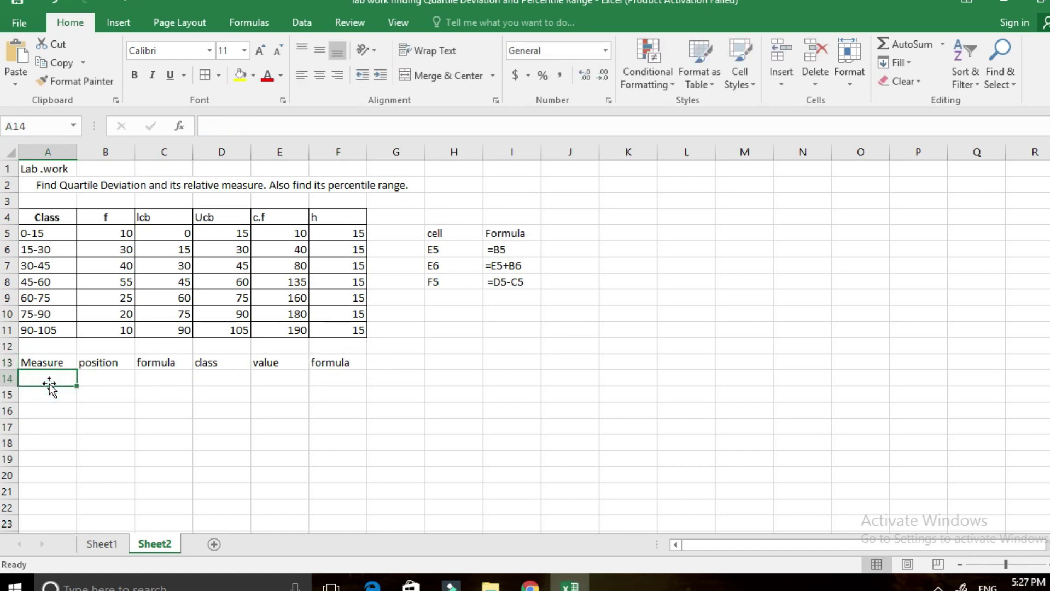
left_click(151, 545)
- Enter Q1 in A14 and format its 1 as a subscript to read Q₁
type("Q1")
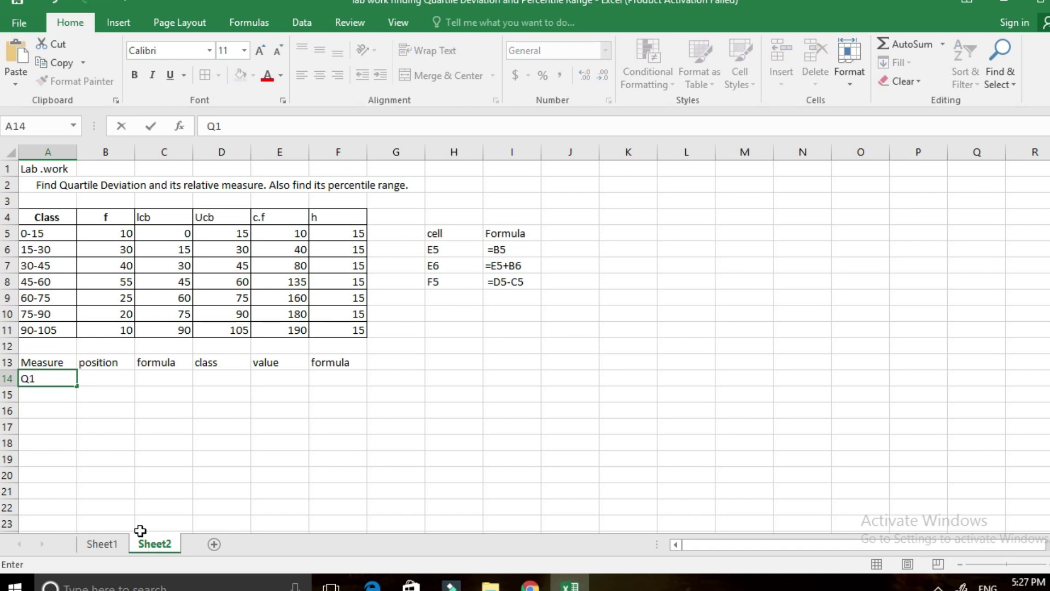
double_click(32, 378)
key("ctrl+1")
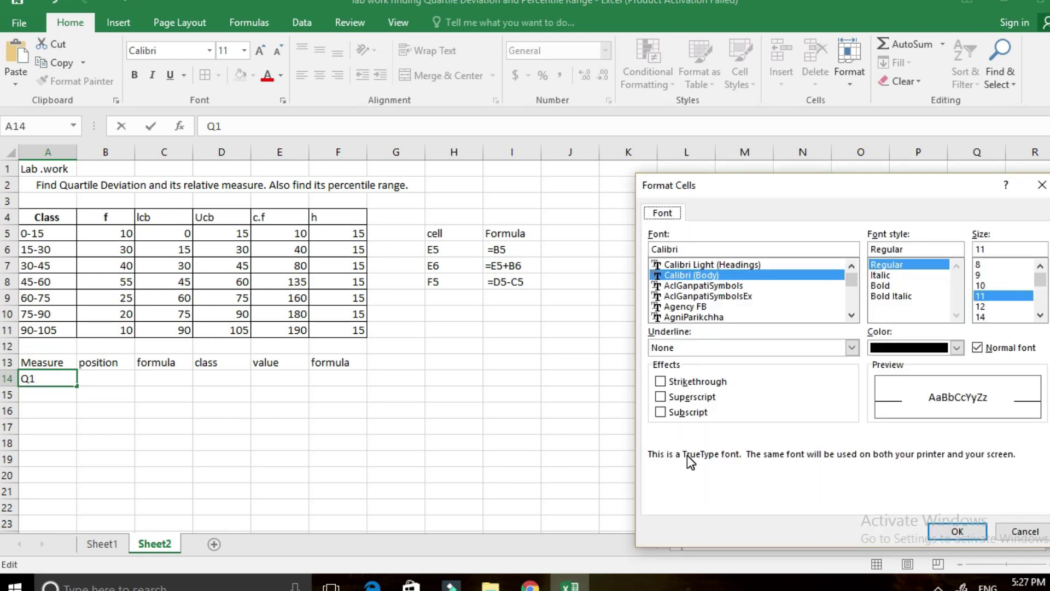
left_click(661, 413)
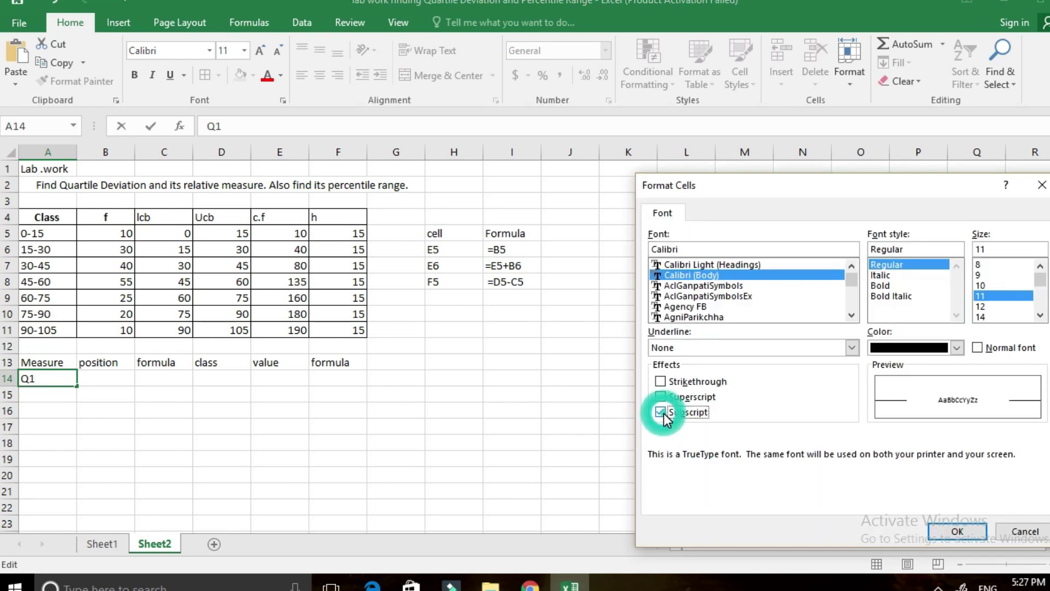
left_click(941, 529)
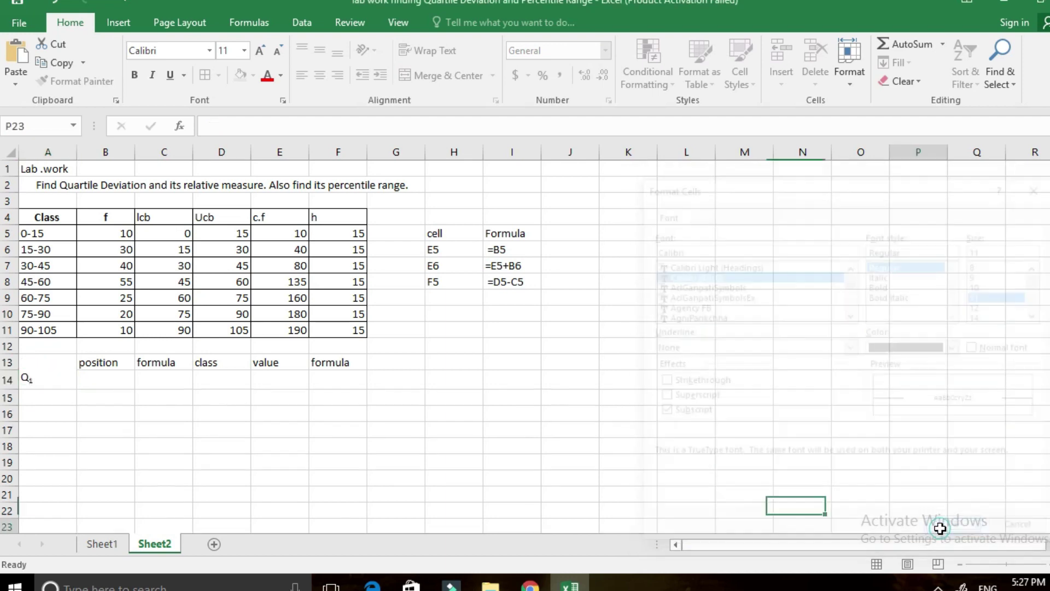
left_click(937, 525)
left_click(106, 382)
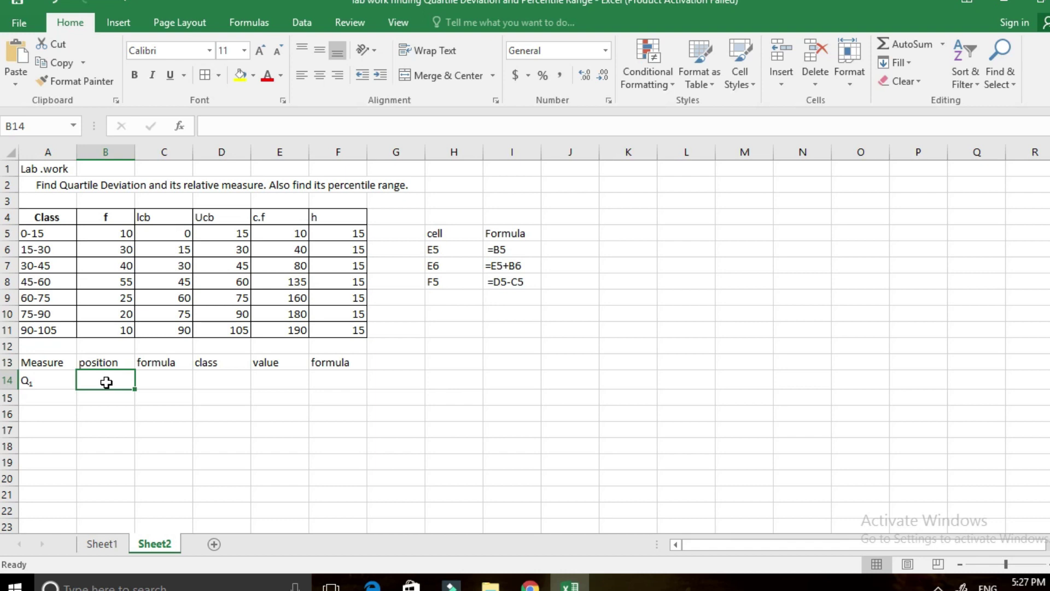
- Enter =0.25*E11 in B14 for the Q₁ position 47.5, then copy the formula text
type("=")
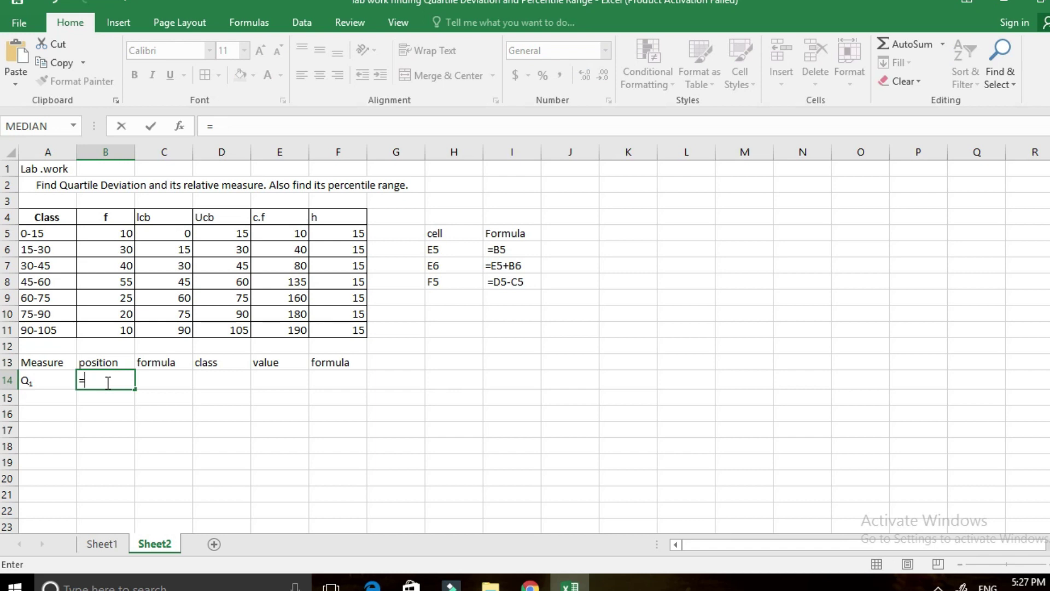
type("0.")
type("*")
left_click(276, 336)
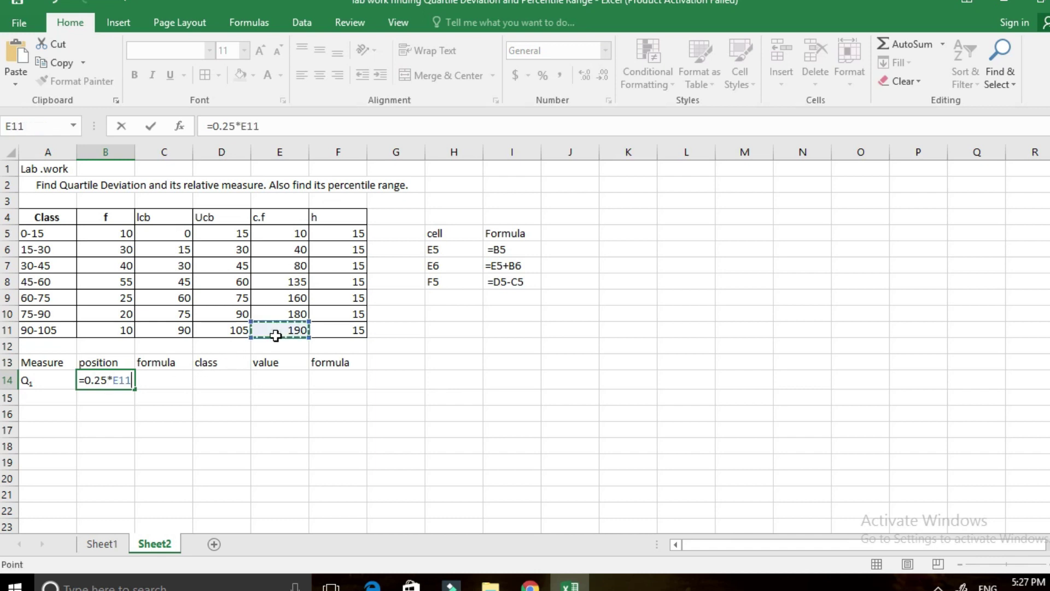
key("Return")
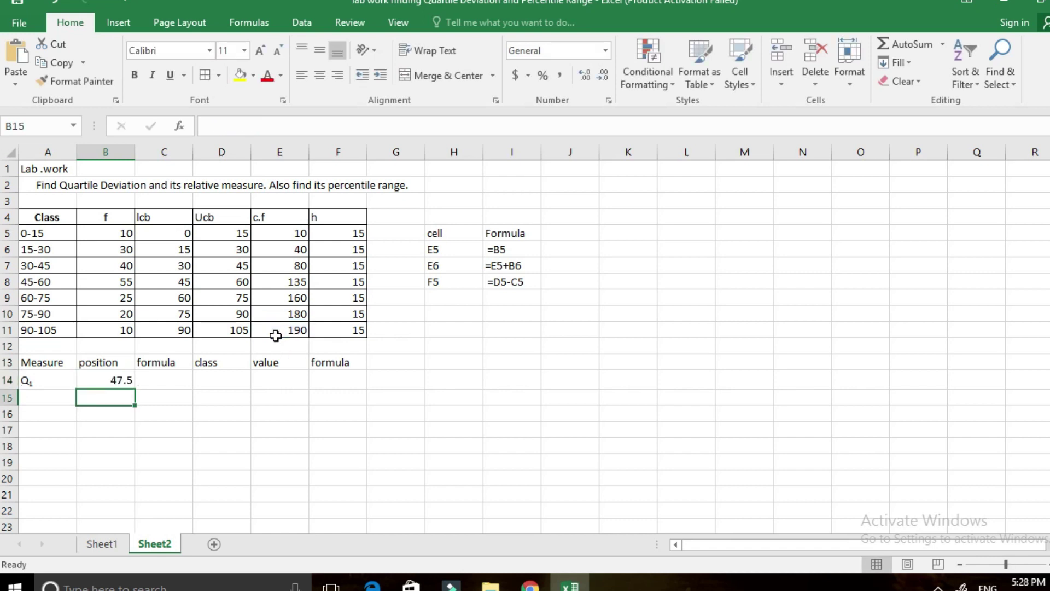
left_click(91, 380)
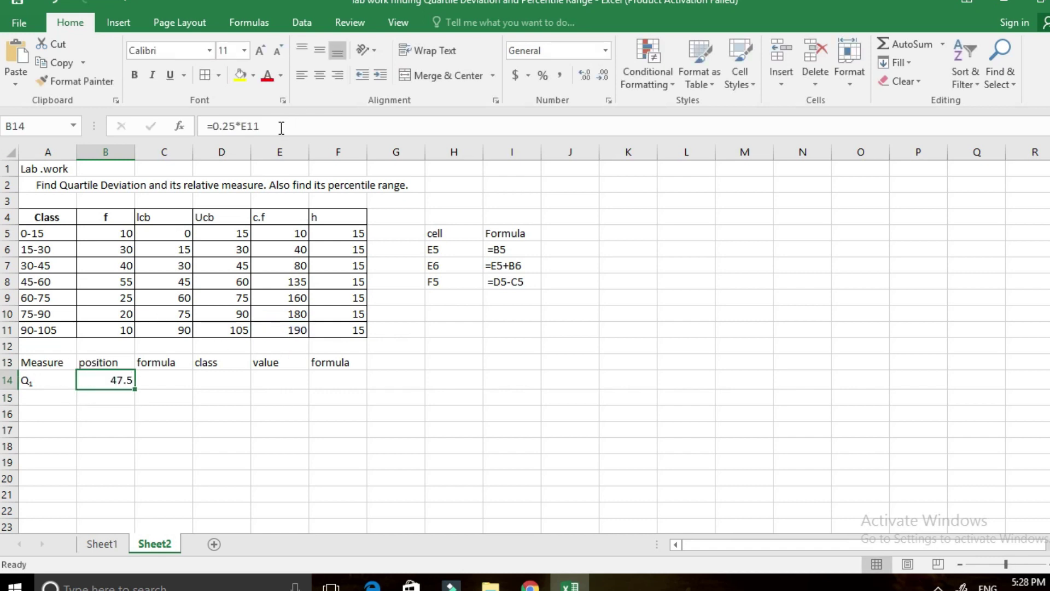
left_click_drag(281, 126, 205, 129)
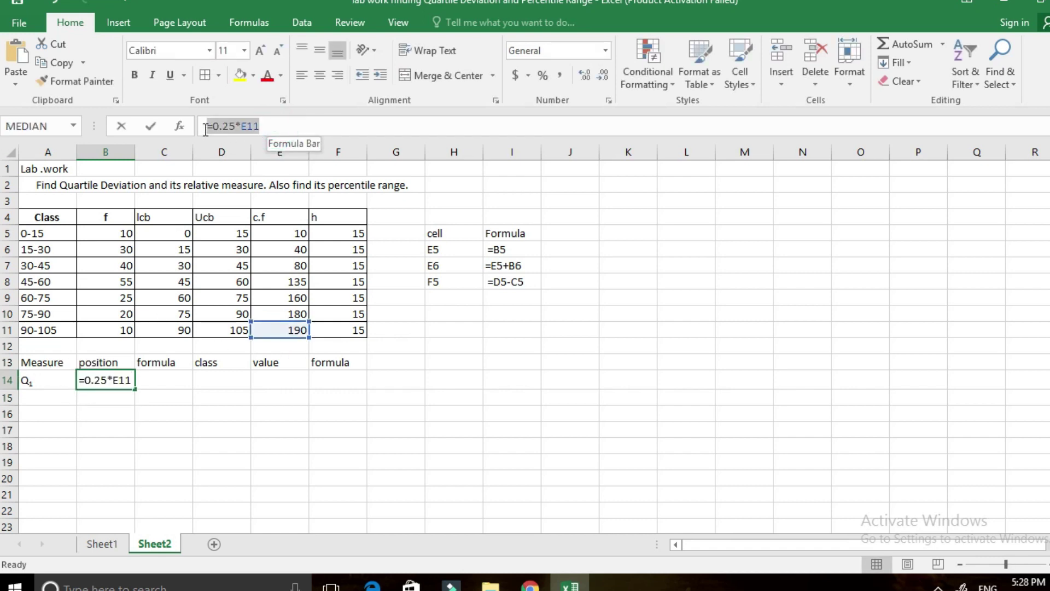
- Write =0.25*E11 as text in C14 and record the Q₁ class 30-45 in D14
left_click(126, 130)
left_click(159, 381)
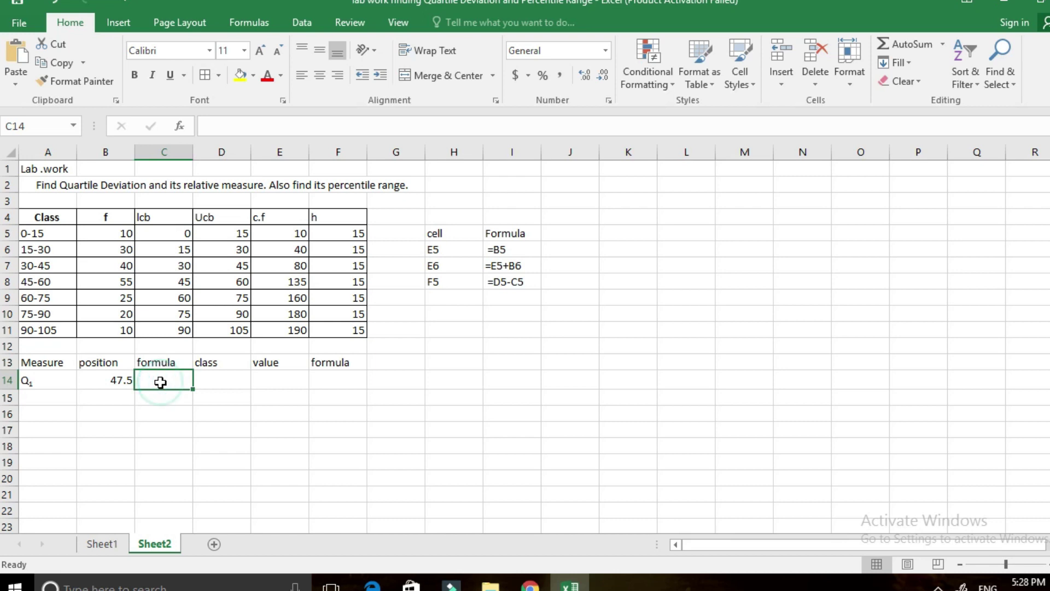
type("'=0.25*E11")
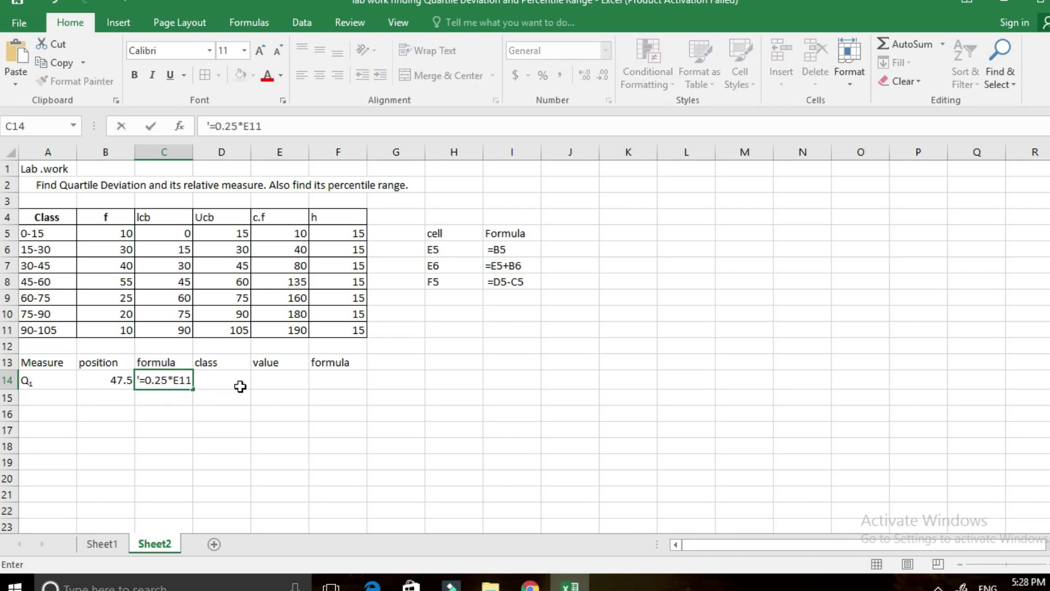
left_click(240, 385)
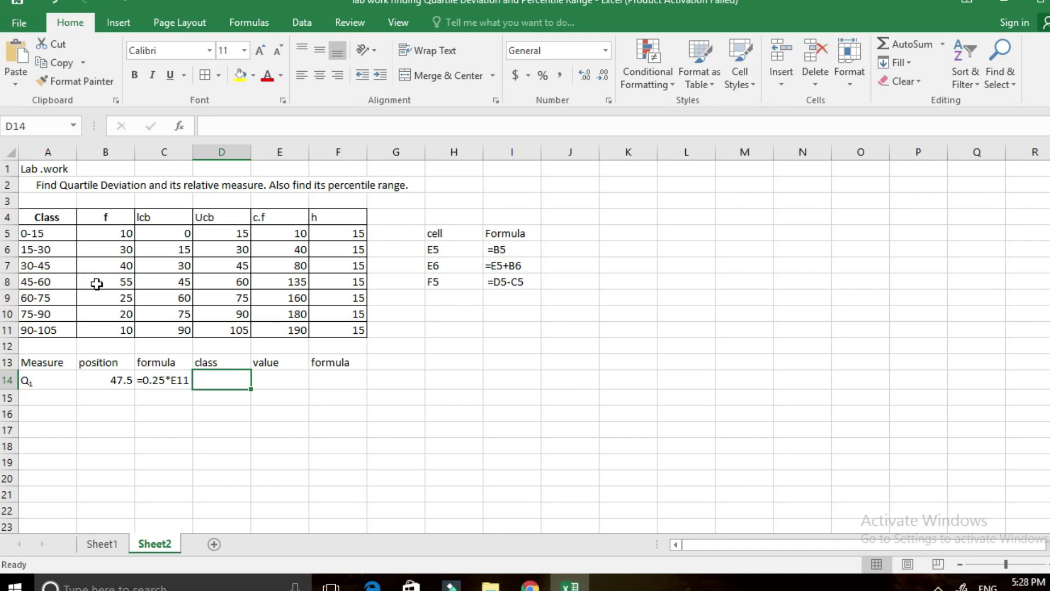
type("30")
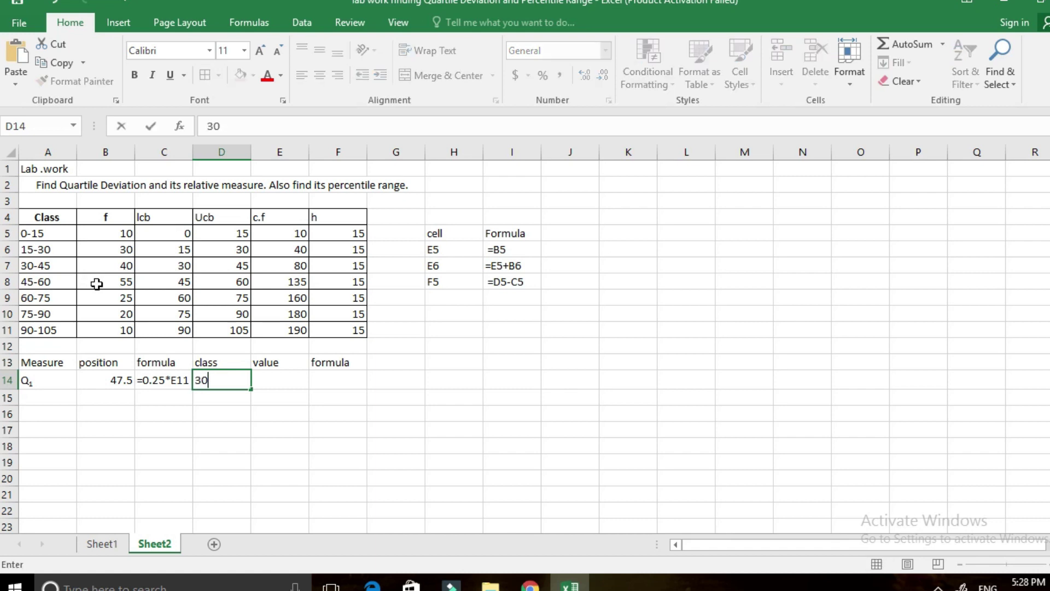
type("-45")
left_click(283, 384)
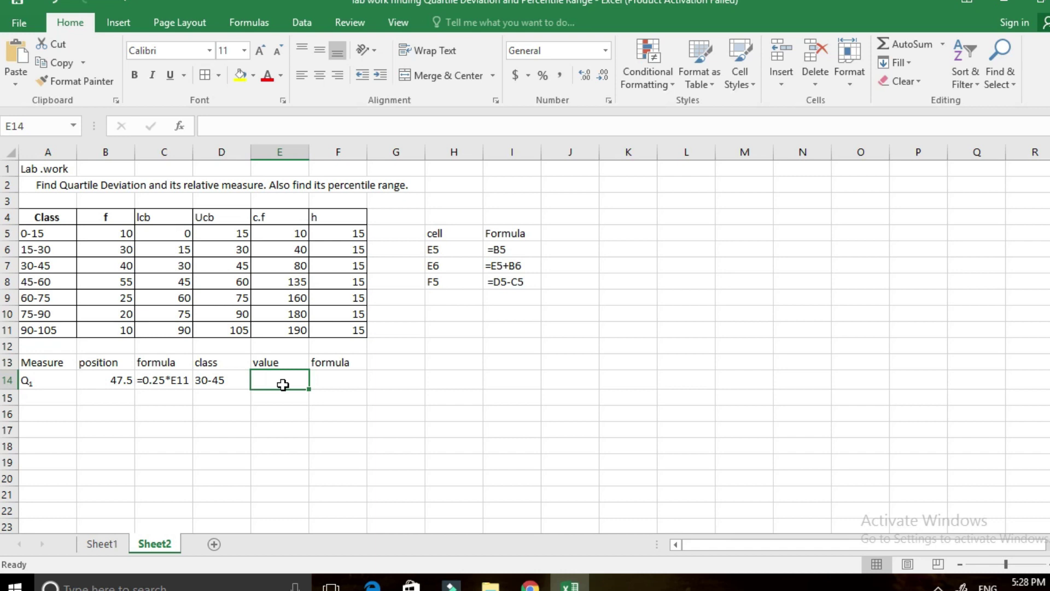
- Build =C7+(B14-E6)*F7/B7 in E14, giving the Q₁ value 32.8125
type("=")
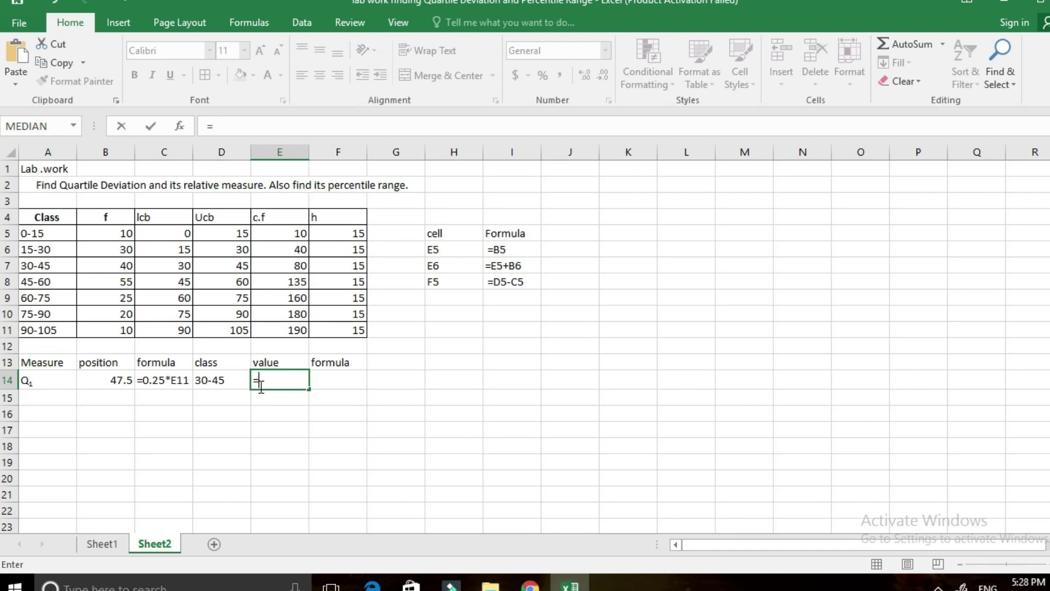
left_click(166, 267)
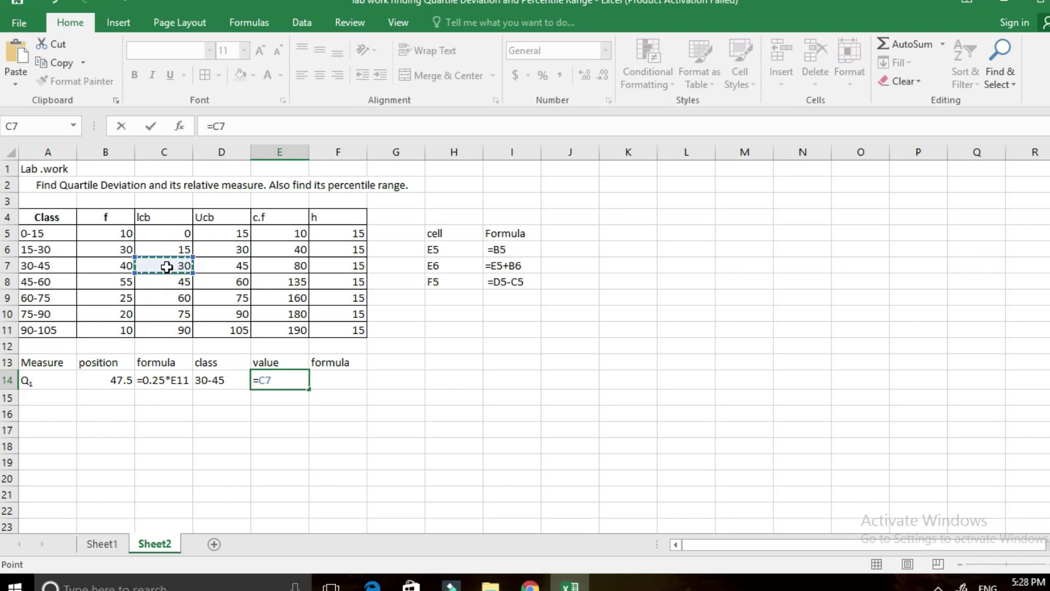
type("+(")
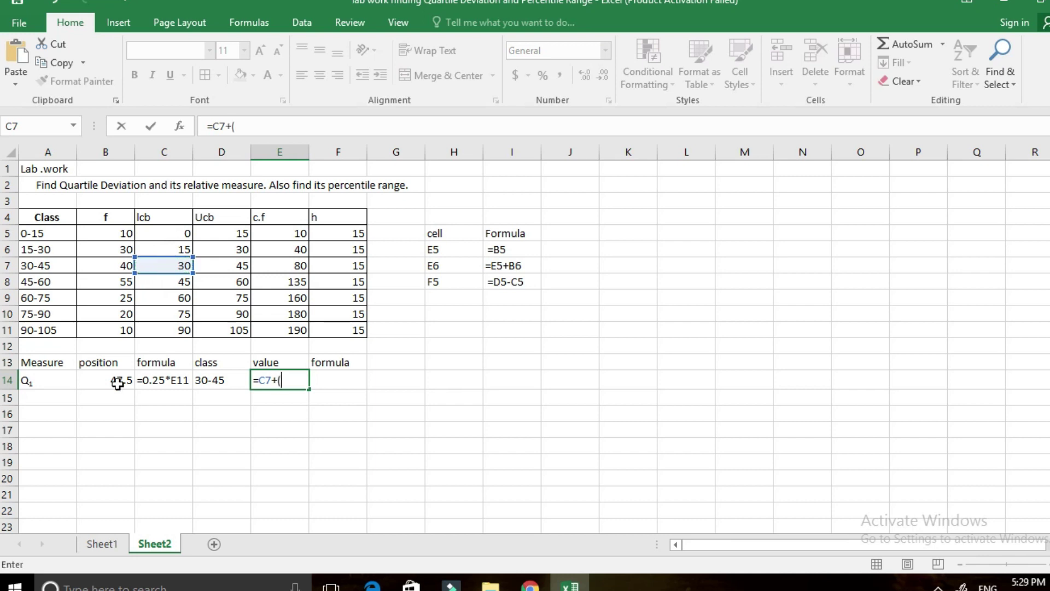
left_click(118, 383)
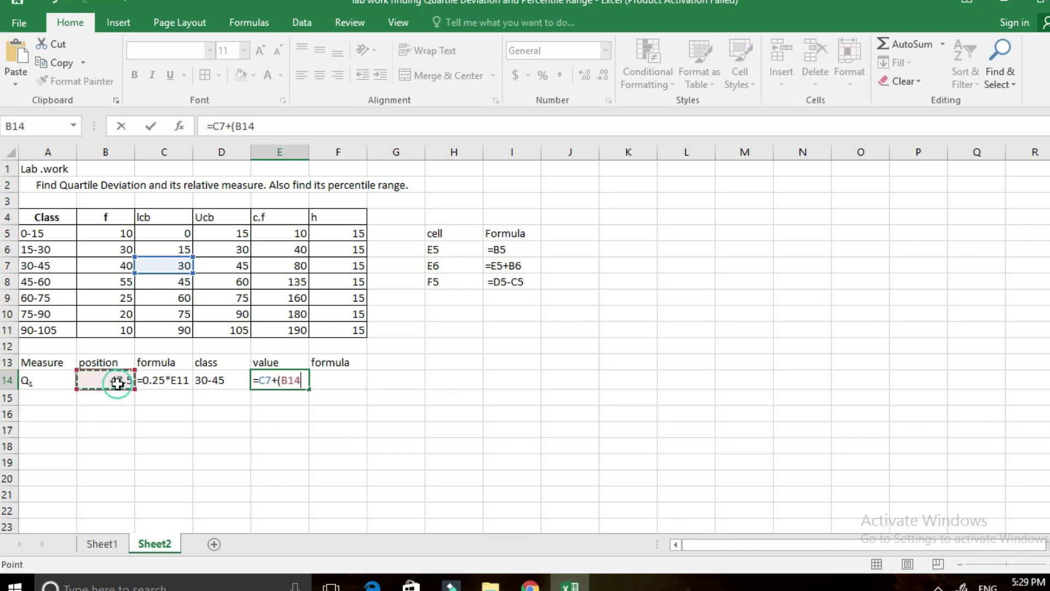
type("-")
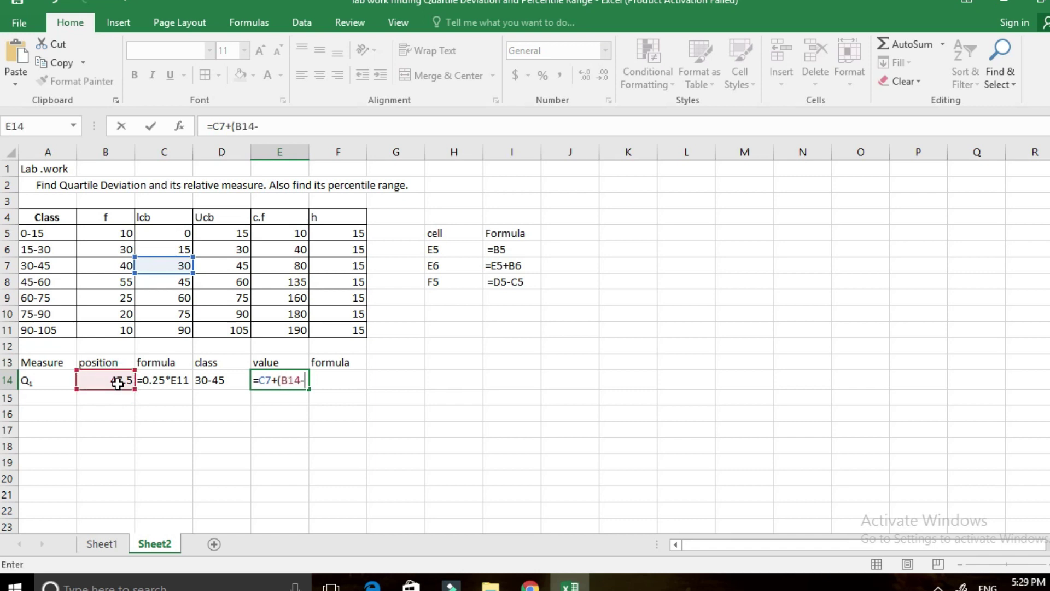
left_click(297, 250)
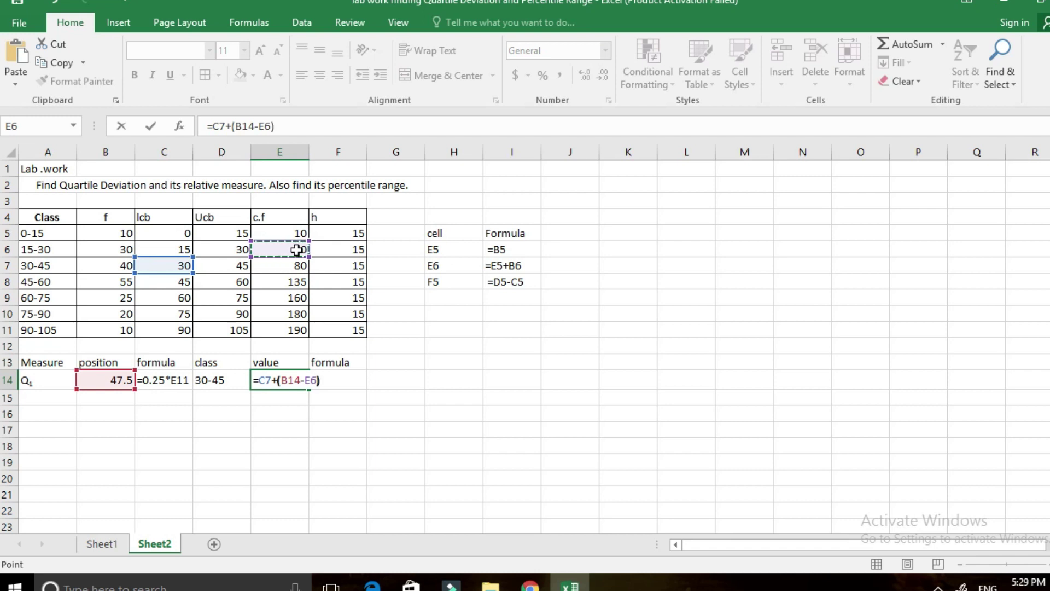
type(")")
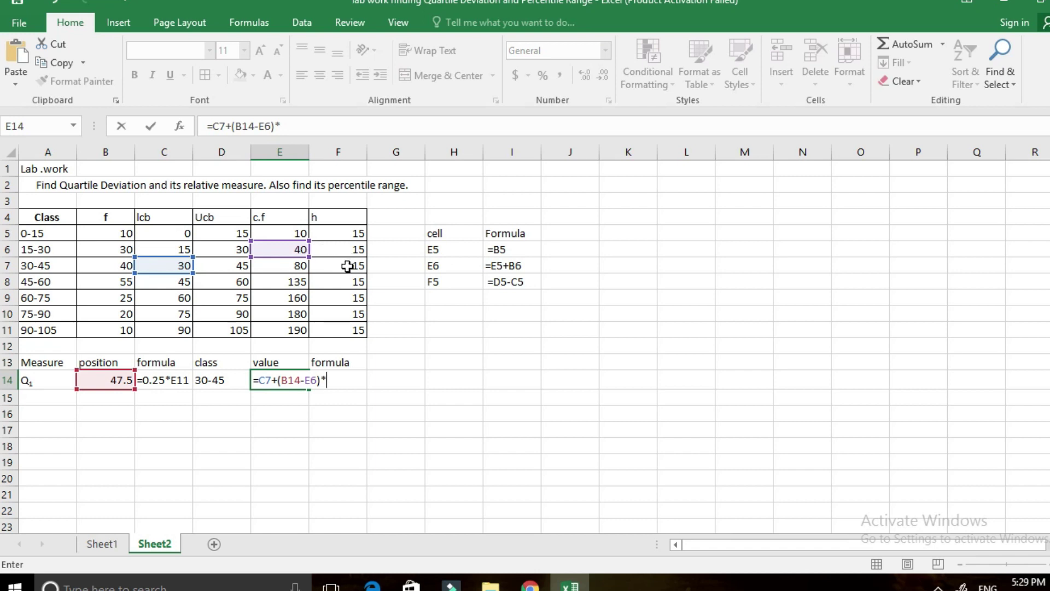
left_click(348, 267)
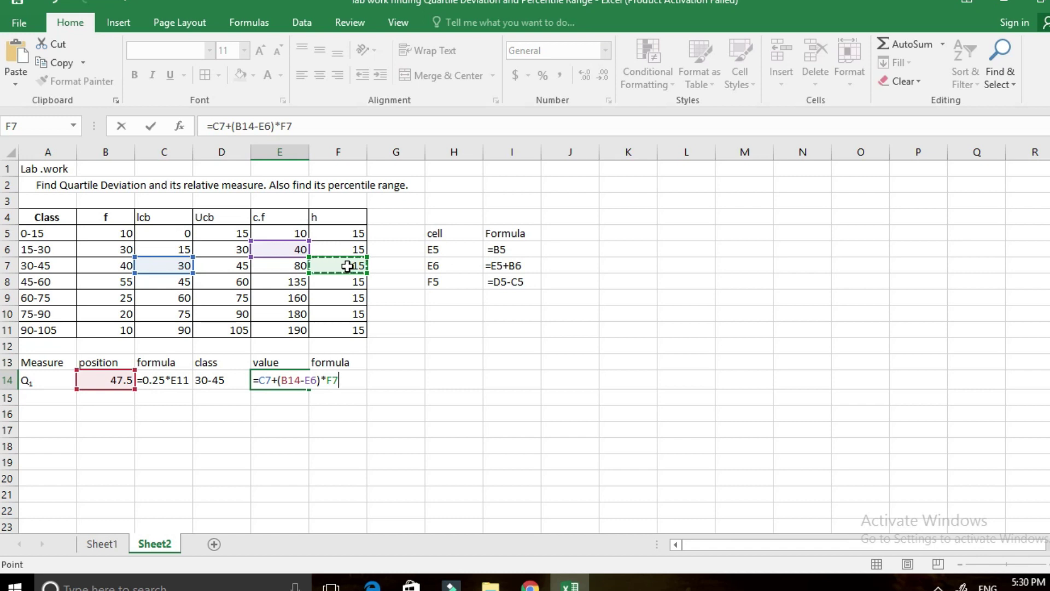
type("*")
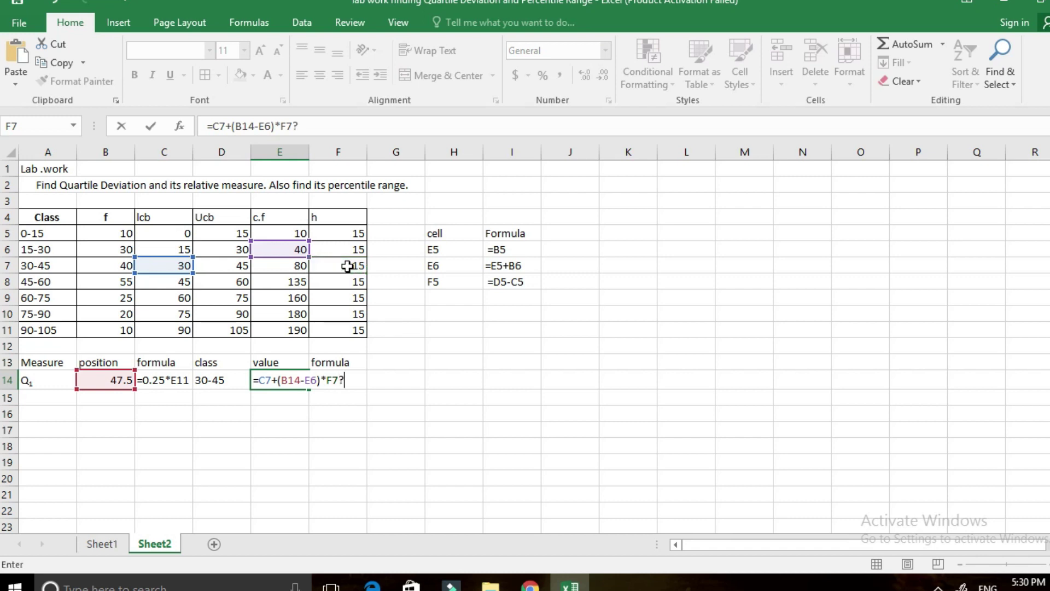
key("BackSpace")
type("/")
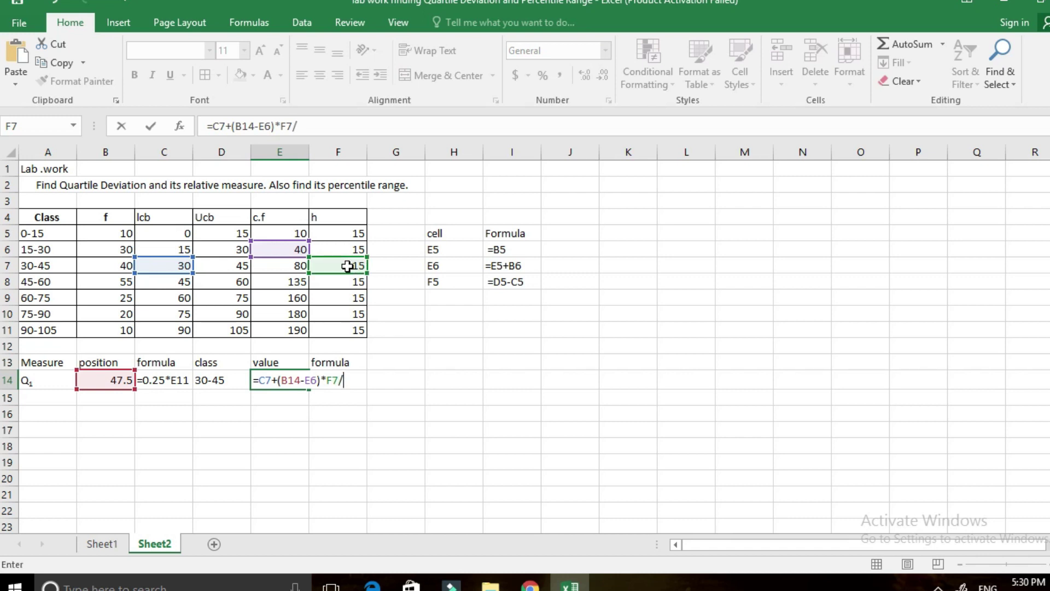
left_click(118, 269)
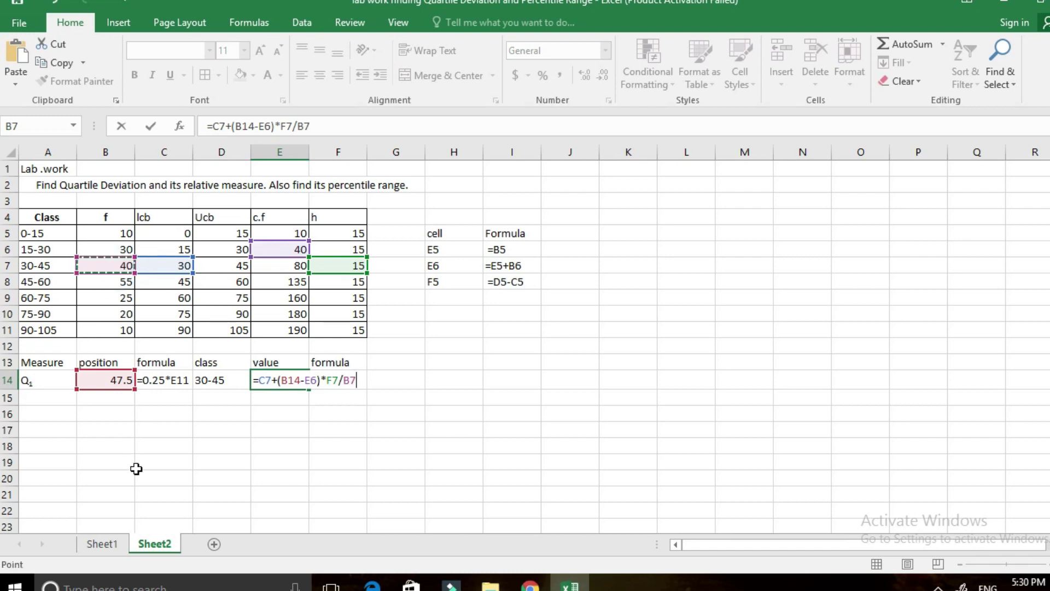
key("Return")
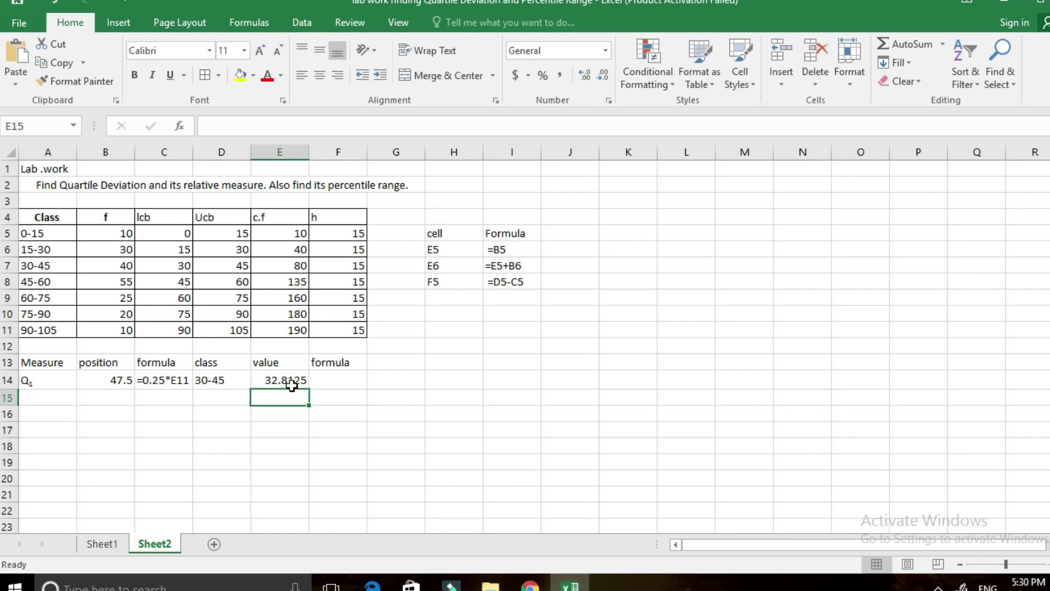
- Copy the E14 formula text from the formula bar
left_click(292, 385)
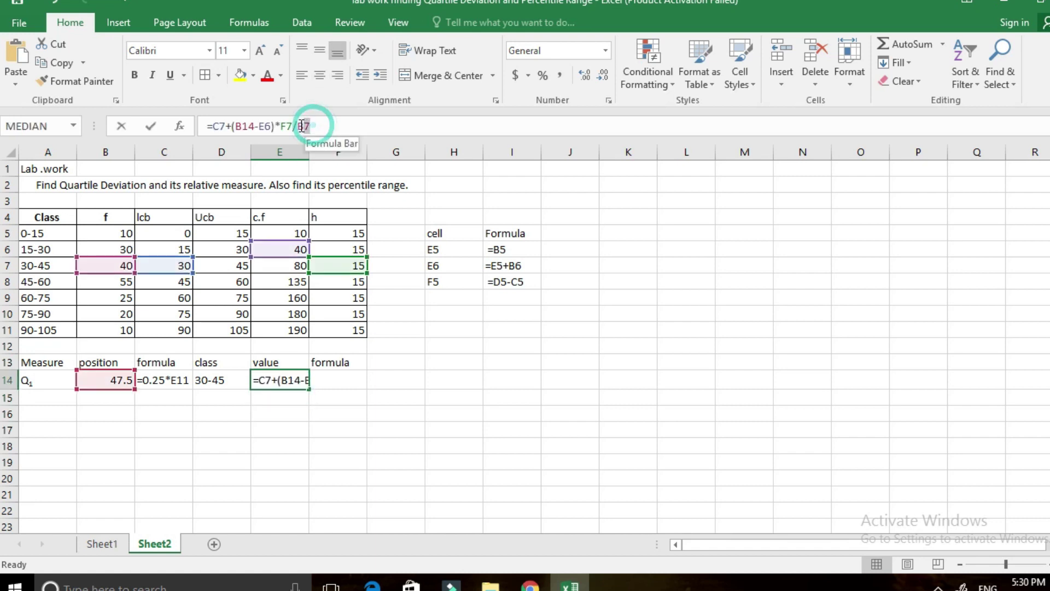
left_click_drag(312, 127, 210, 127)
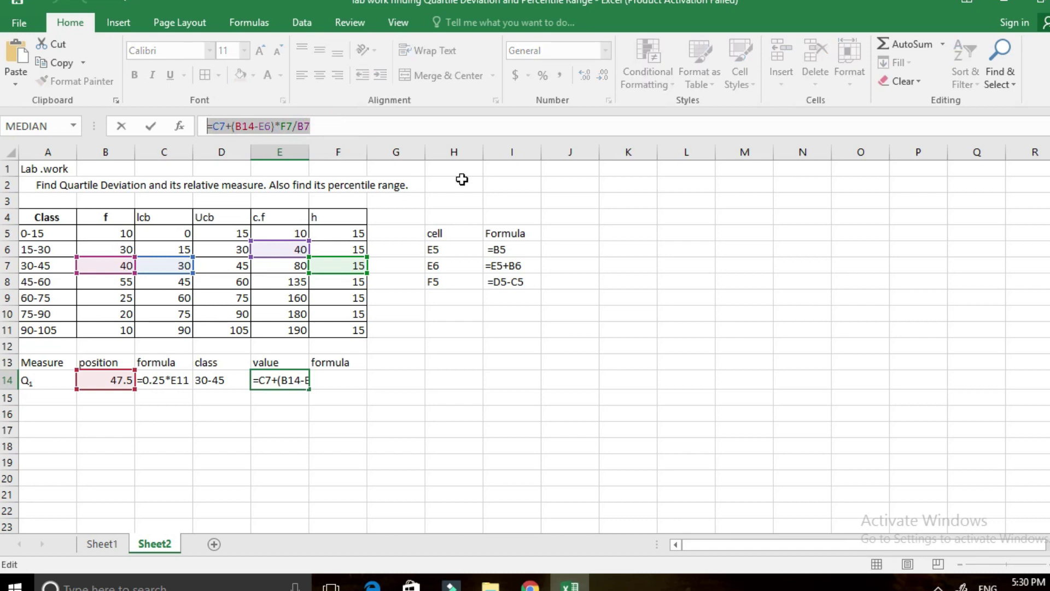
left_click(122, 125)
left_click(336, 380)
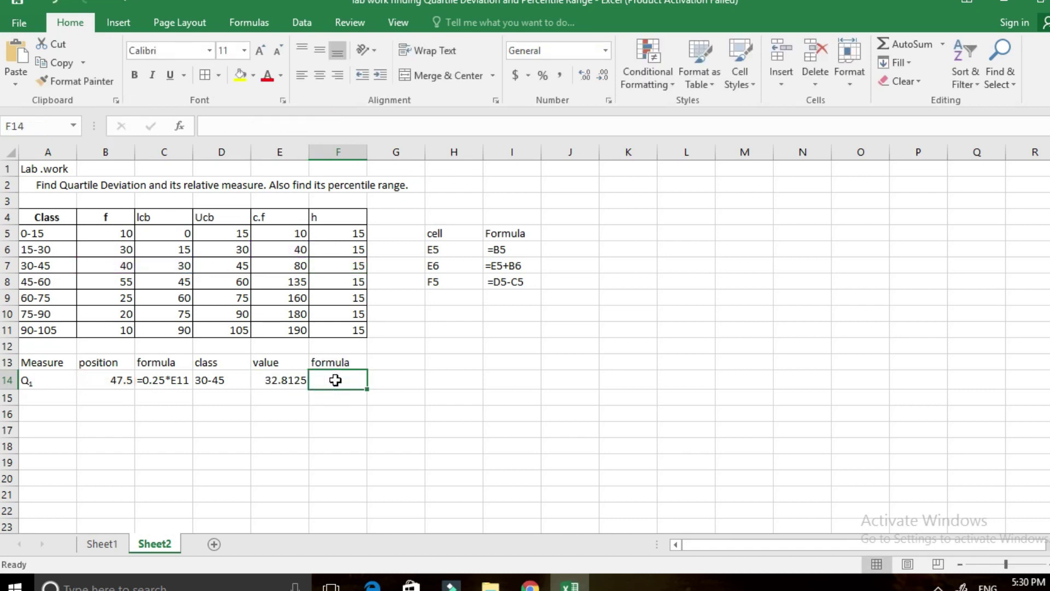
- Paste the Q₁ value formula as text into F14
type("'")
key("ctrl+v")
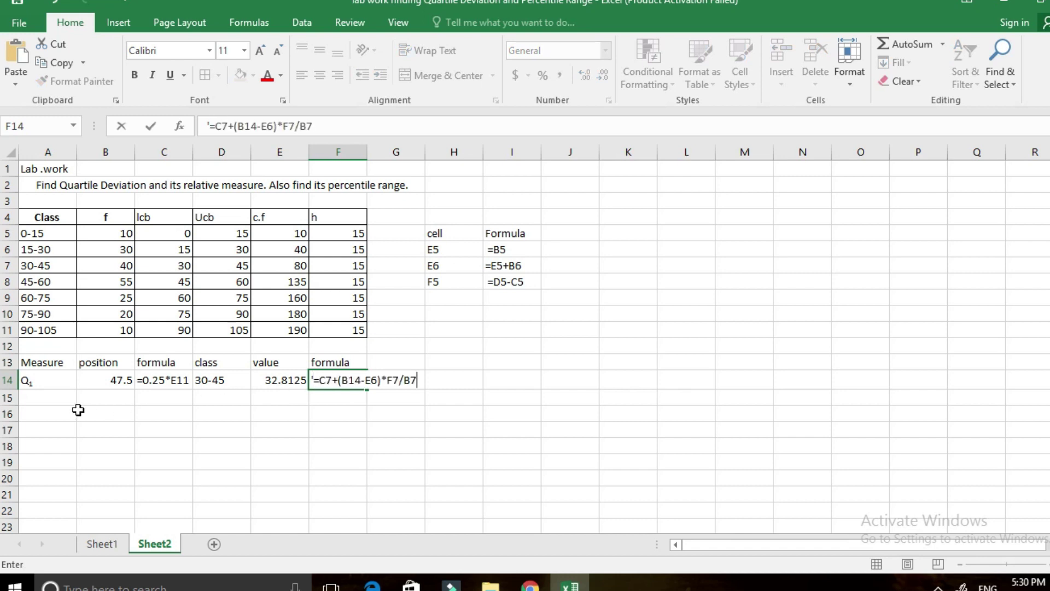
left_click(46, 401)
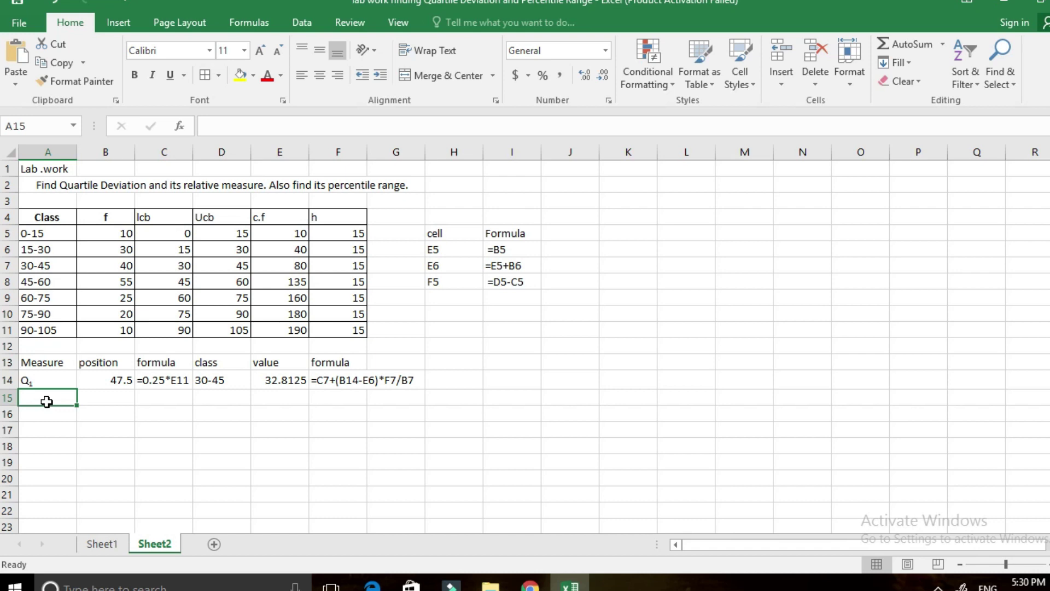
- Enter Q3 in A15 and format its 3 as a subscript
type("Q1")
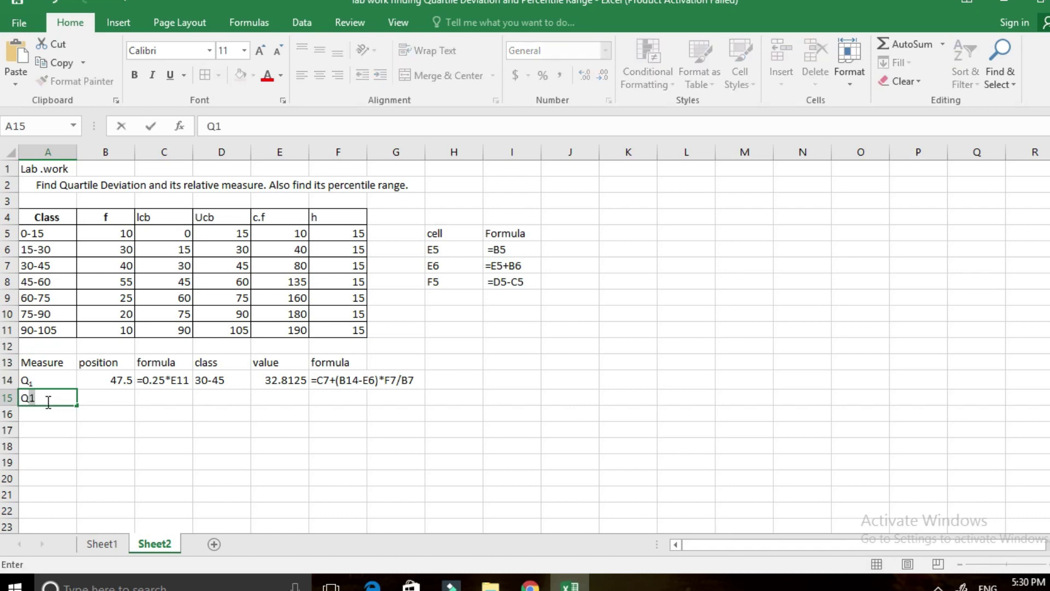
type("3")
left_click(35, 398)
double_click(34, 398)
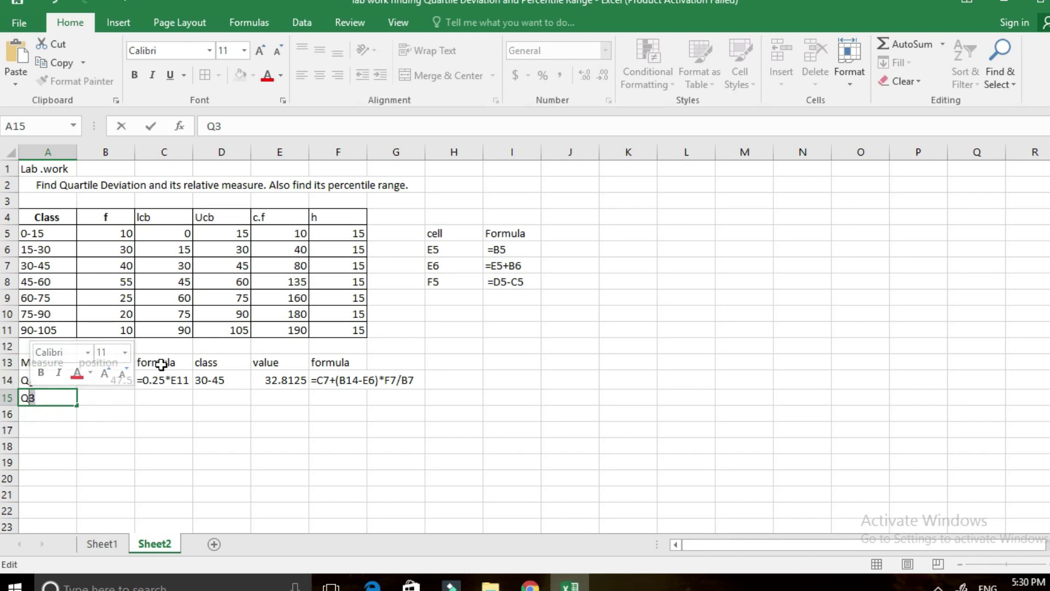
key("ctrl+1")
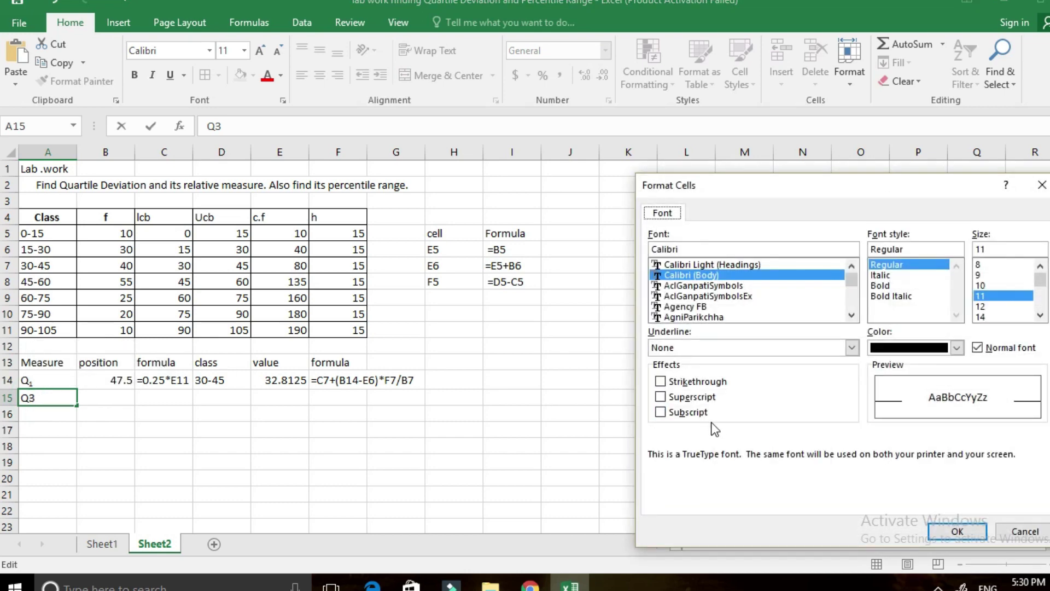
left_click(662, 411)
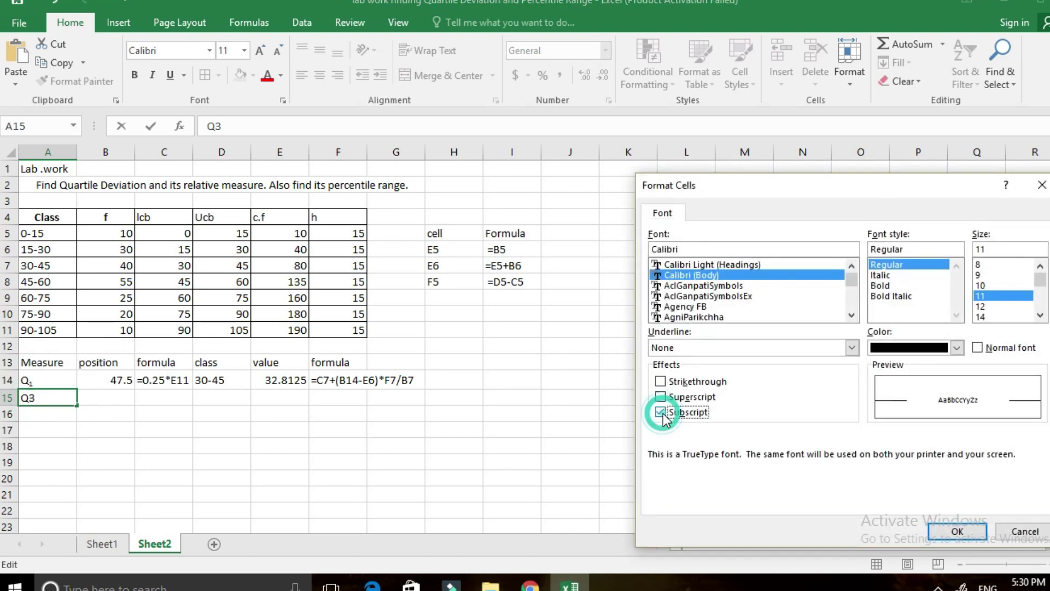
left_click(937, 531)
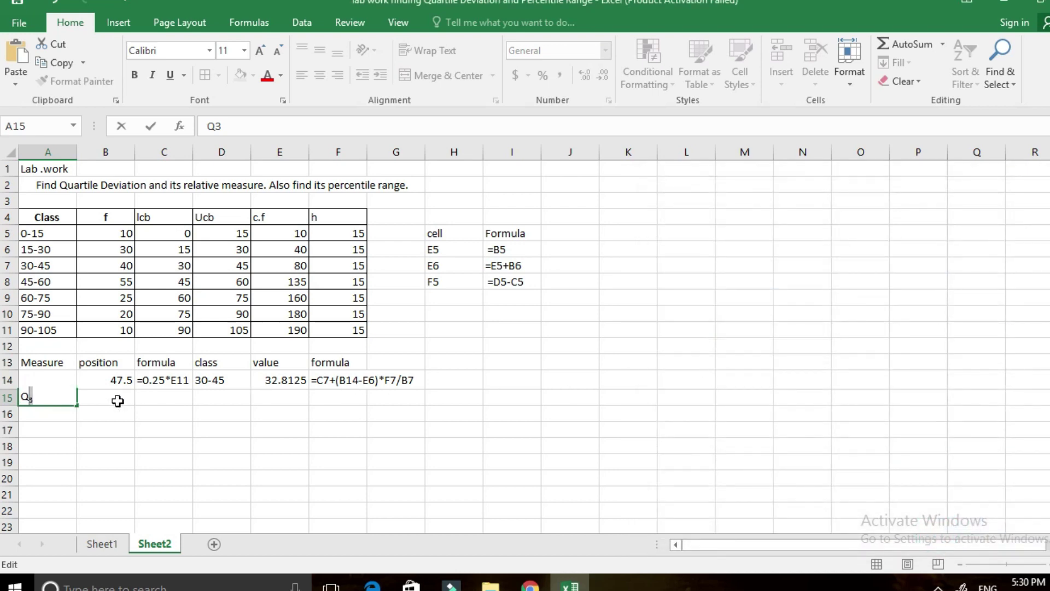
left_click(118, 401)
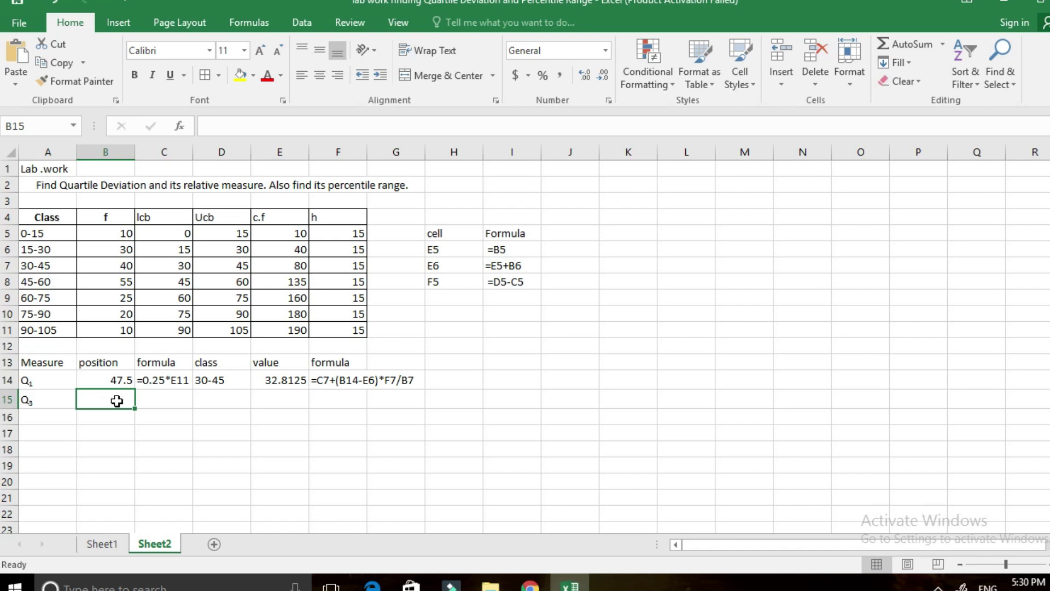
- Enter =0.75*E11 in B15 for the Q₃ position 142.5 and review the formula
type("=")
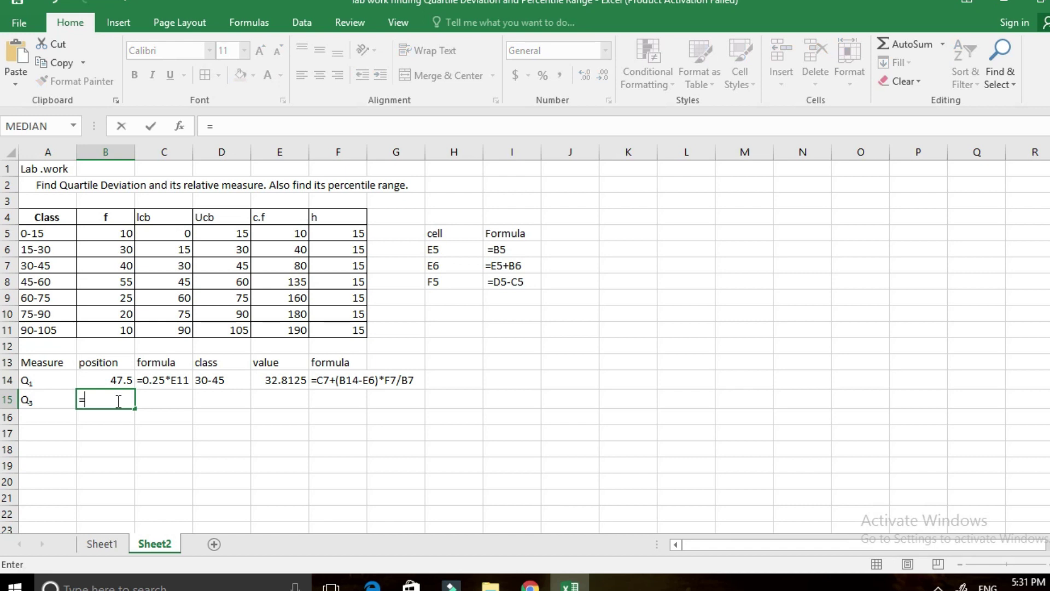
type("0.7")
type("5")
type("*")
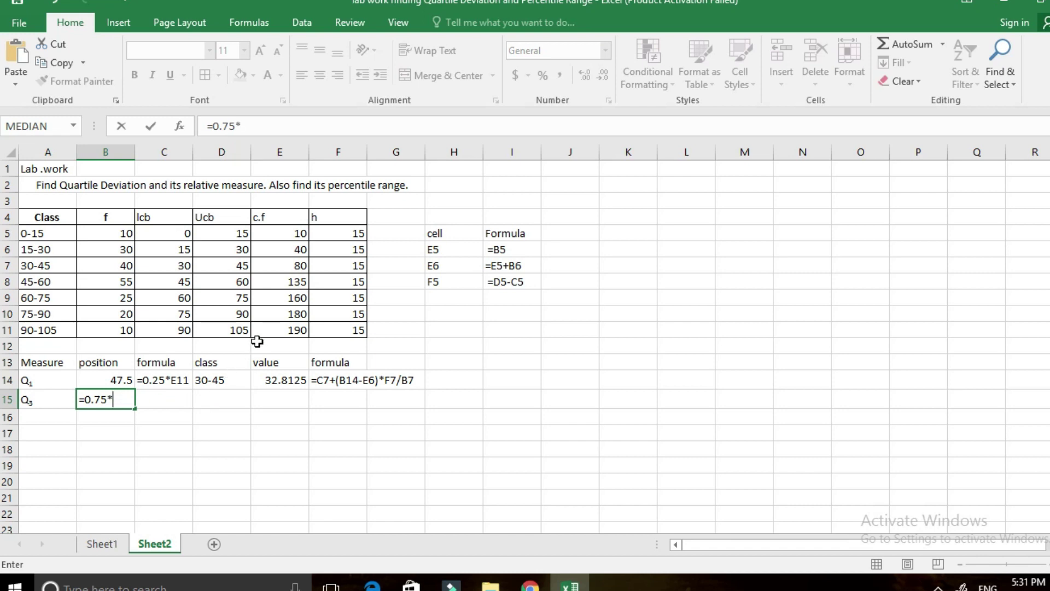
left_click(287, 332)
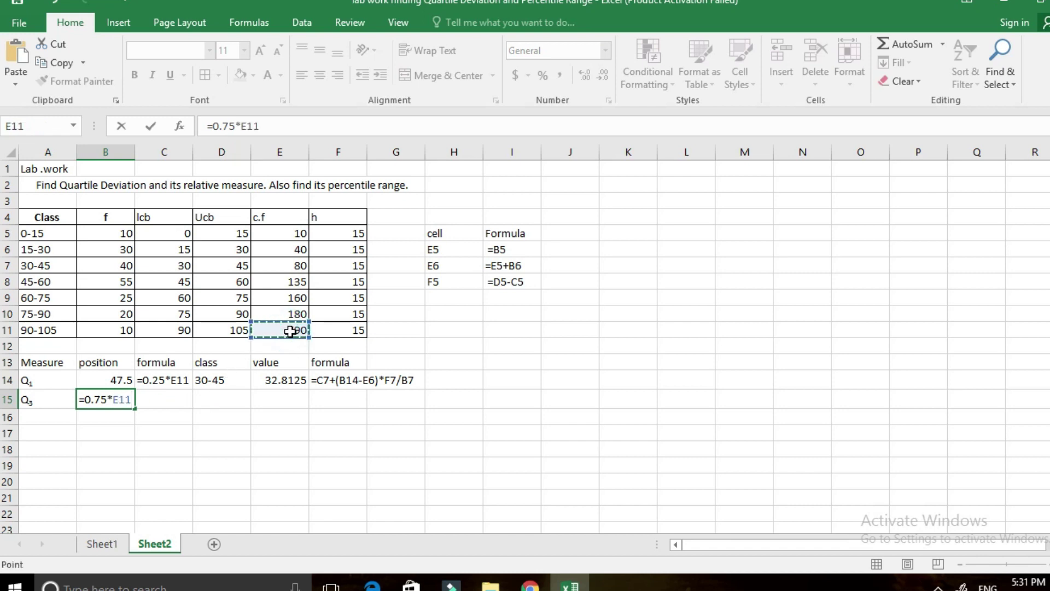
key("Return")
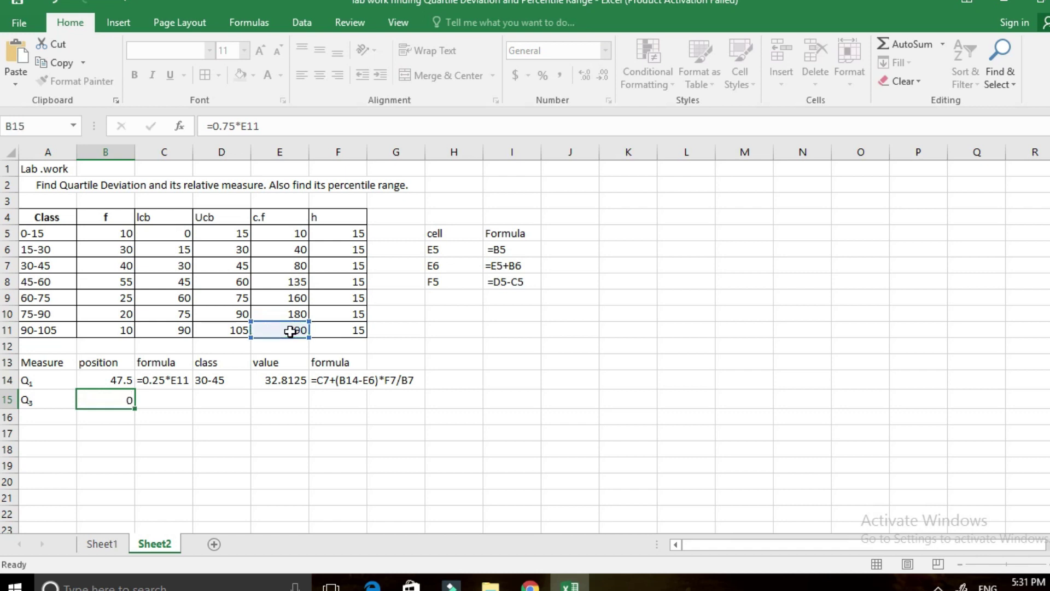
left_click(156, 398)
left_click(113, 398)
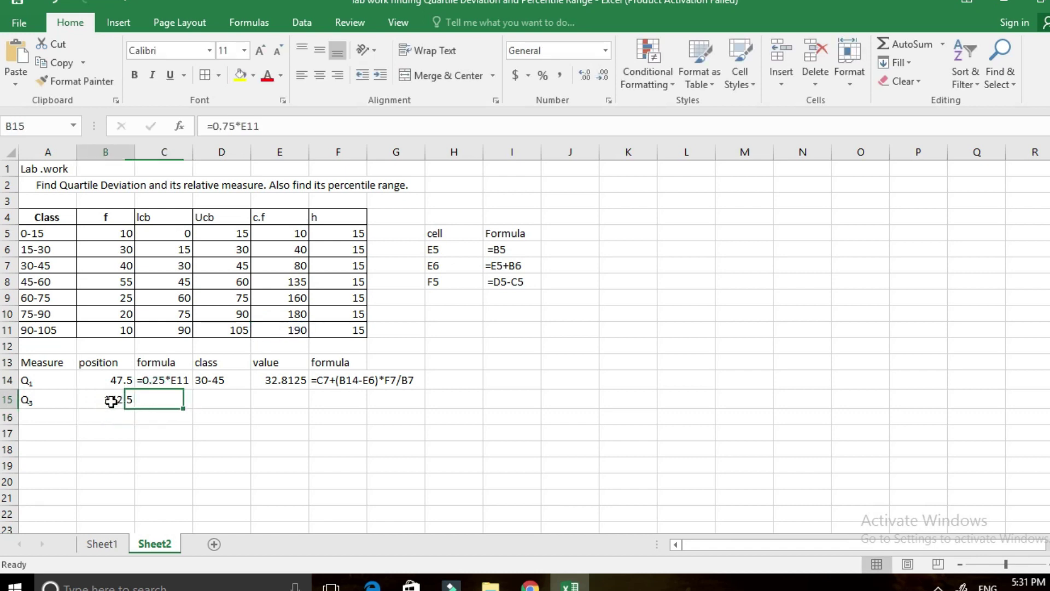
left_click(280, 126)
left_click(208, 126)
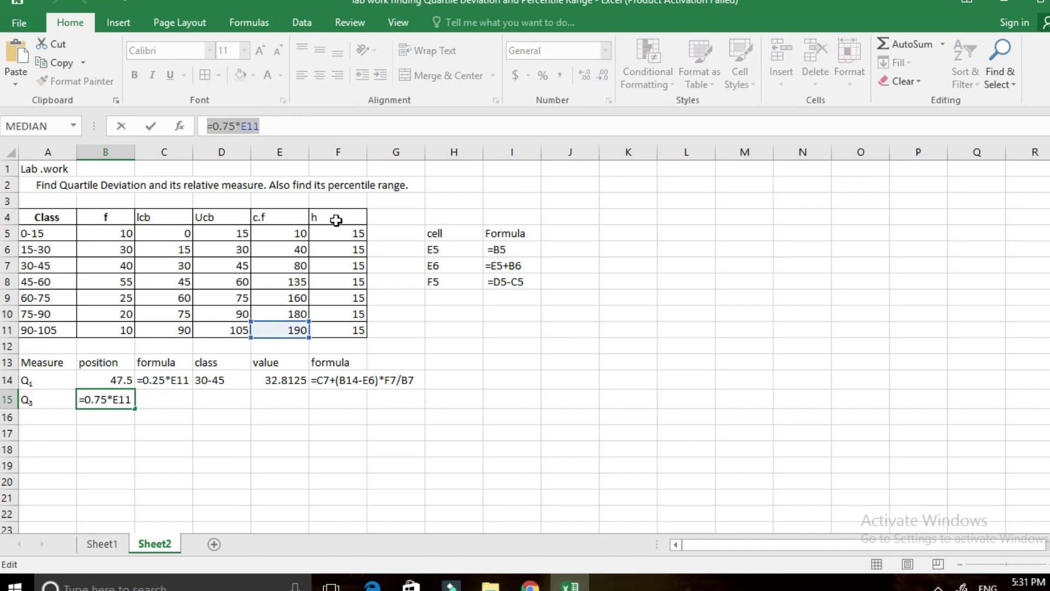
left_click(121, 126)
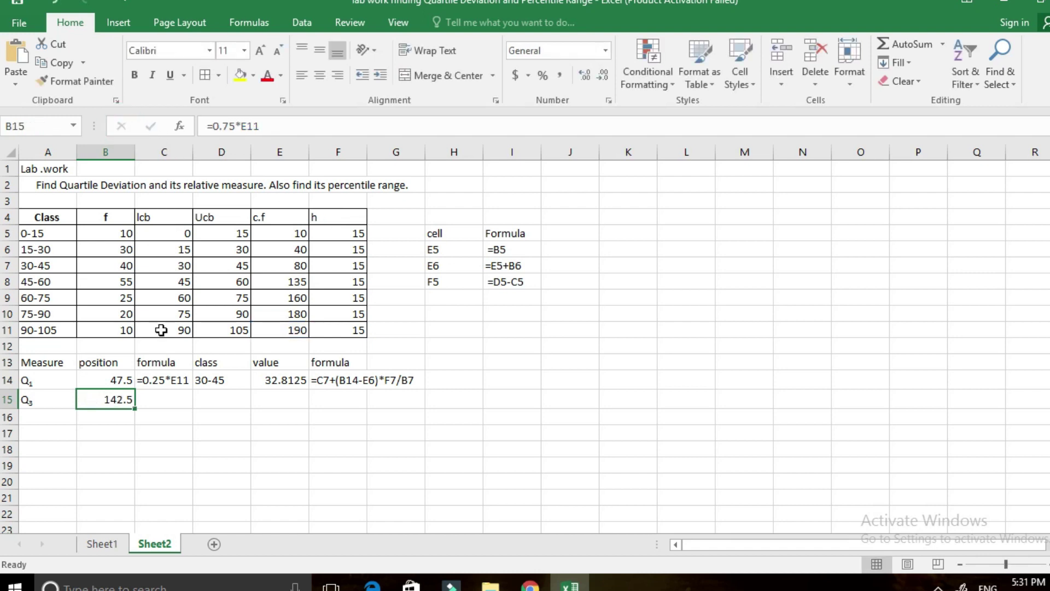
left_click(149, 397)
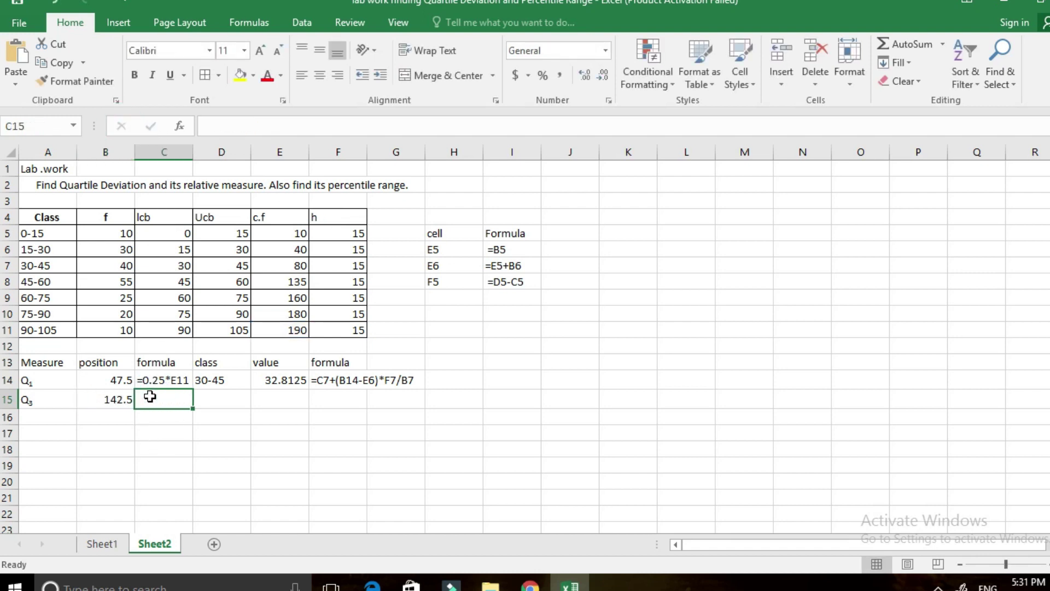
- Write =0.75*E11 as text in C15 and record the Q₃ class 60-75 in D15
type("'")
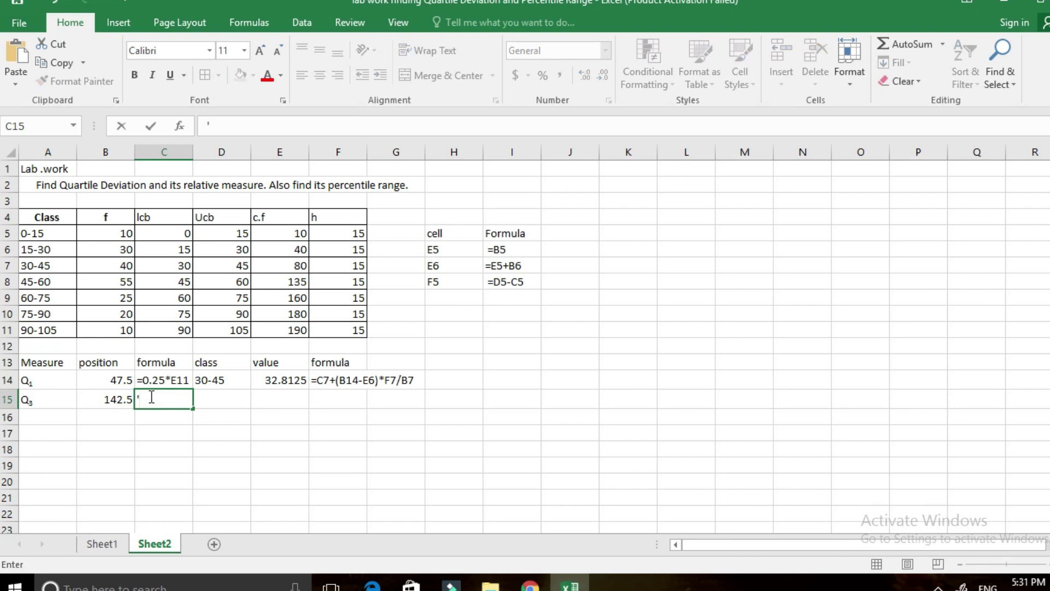
type("=0.75*E11")
left_click(219, 410)
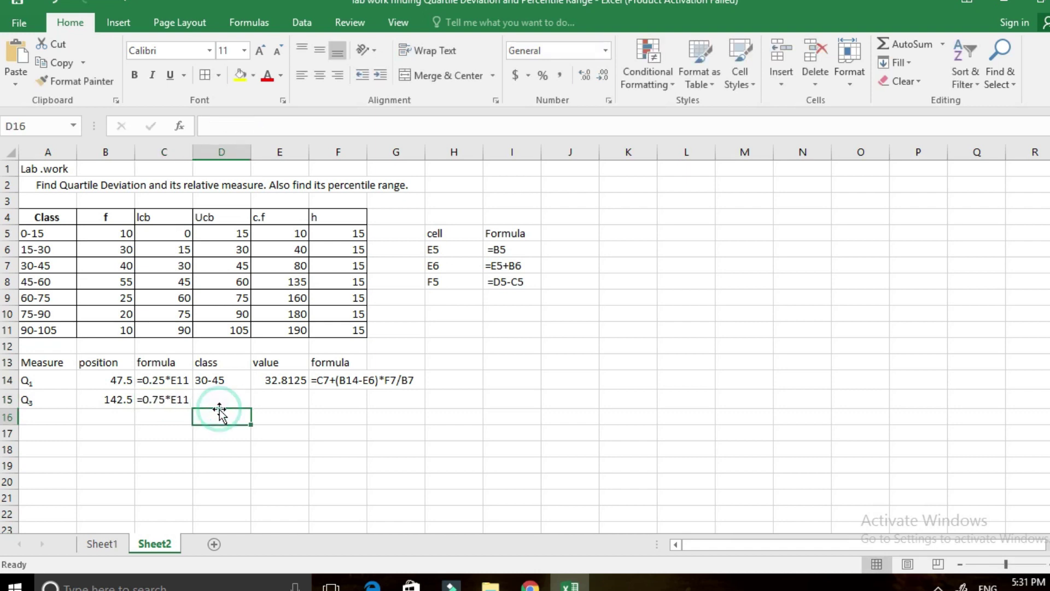
left_click(216, 391)
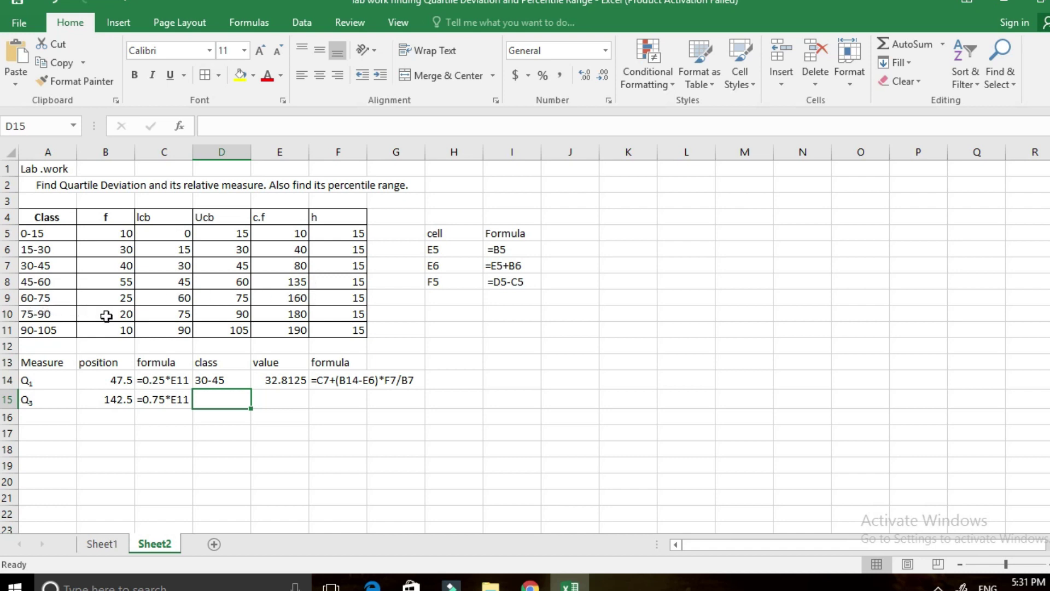
type("60-")
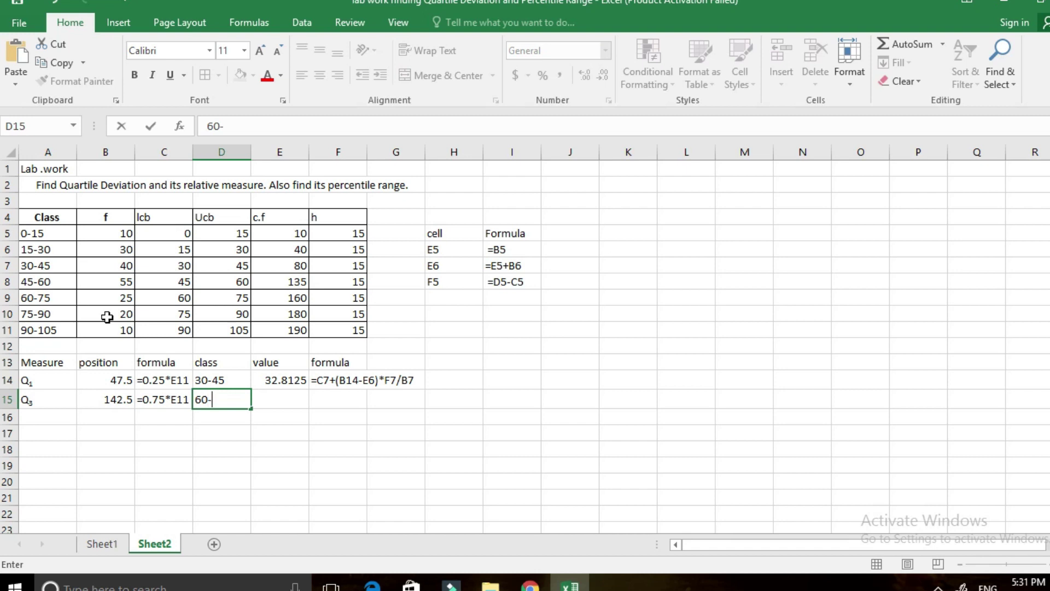
type("75")
left_click(293, 400)
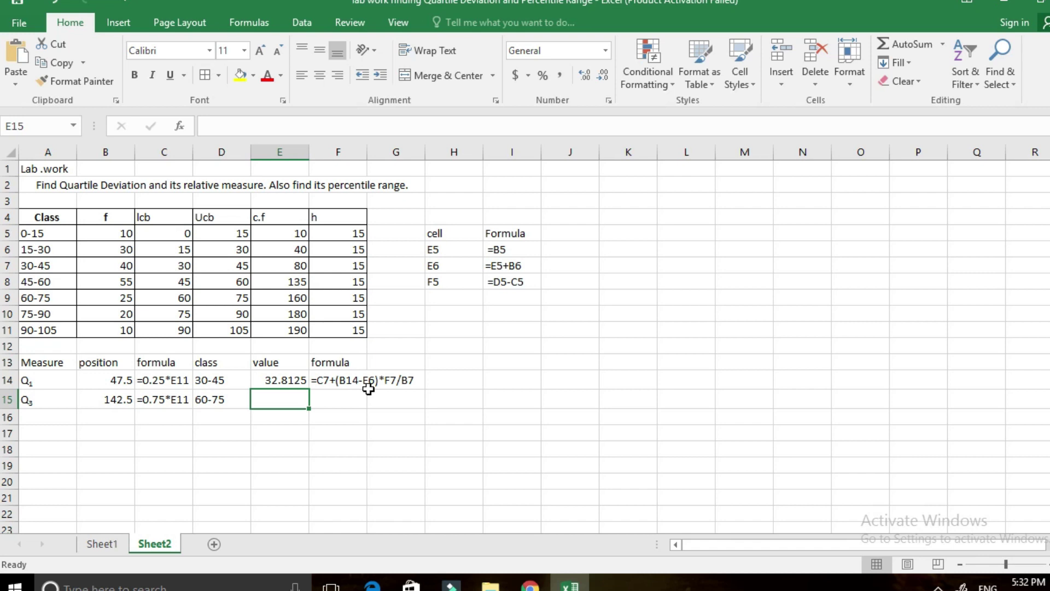
- Build =C9+(B15-E8)*F9/B9 in E15, giving the Q₃ value 64.5
type("=")
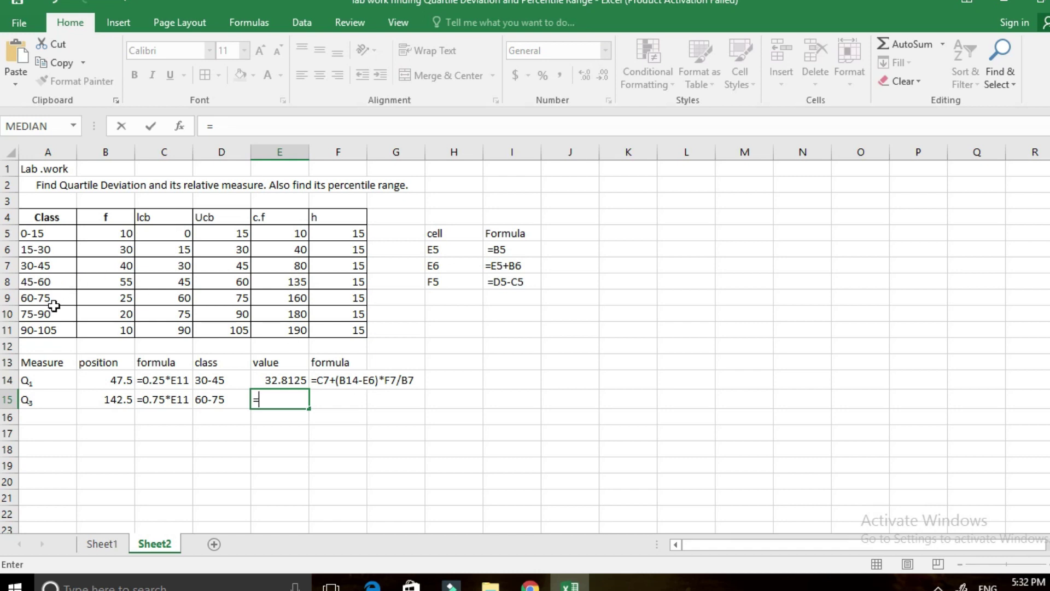
left_click(181, 297)
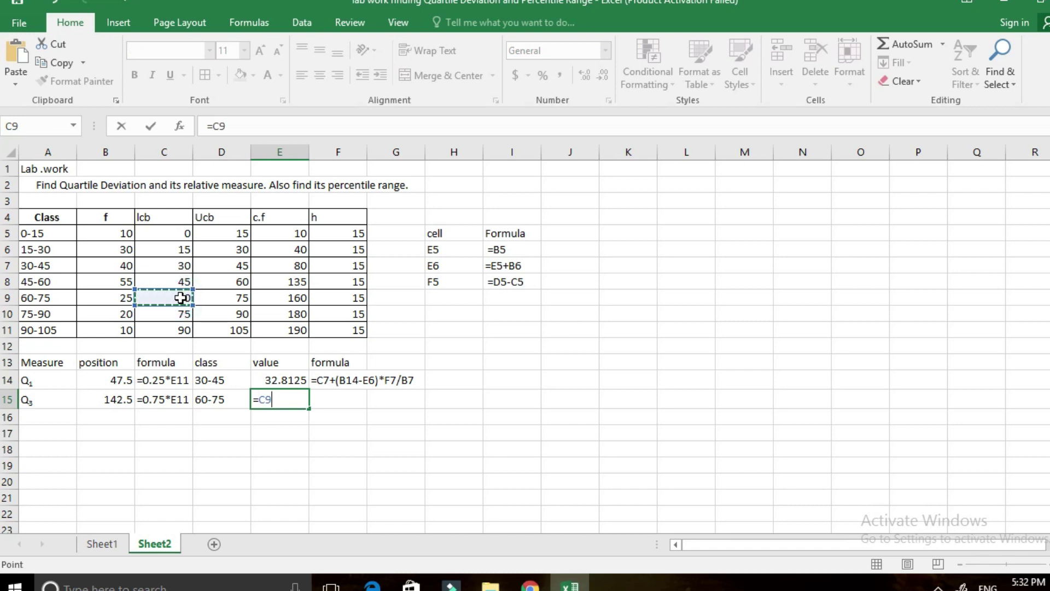
type("+")
type("(")
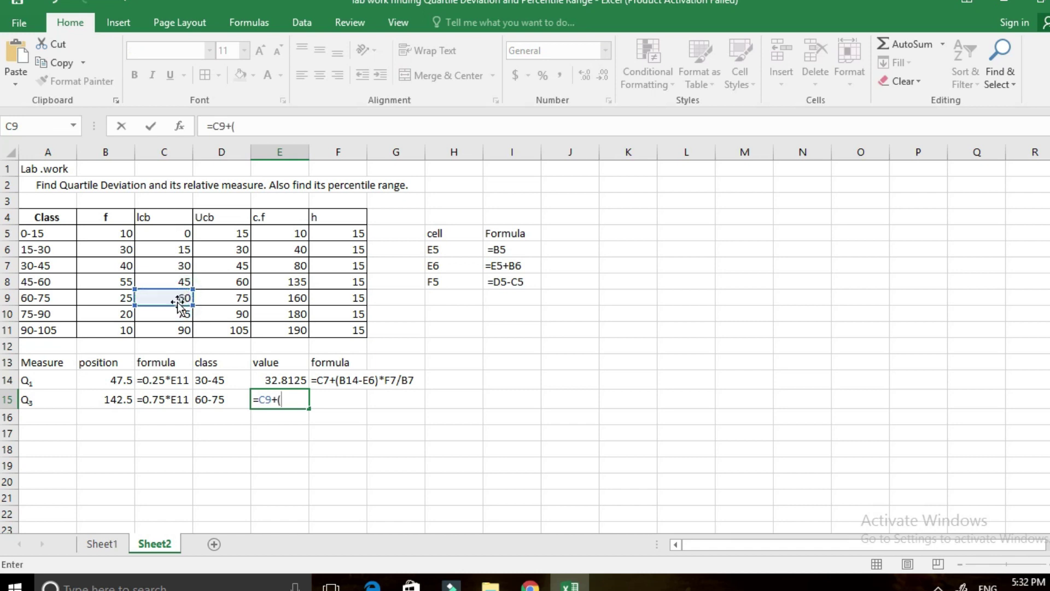
left_click(123, 399)
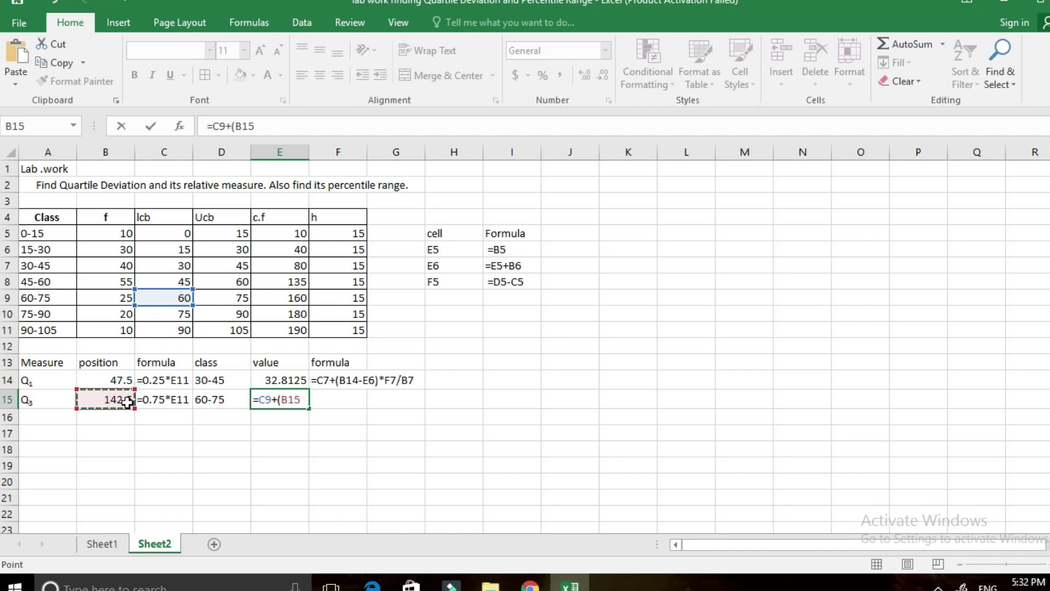
type("-")
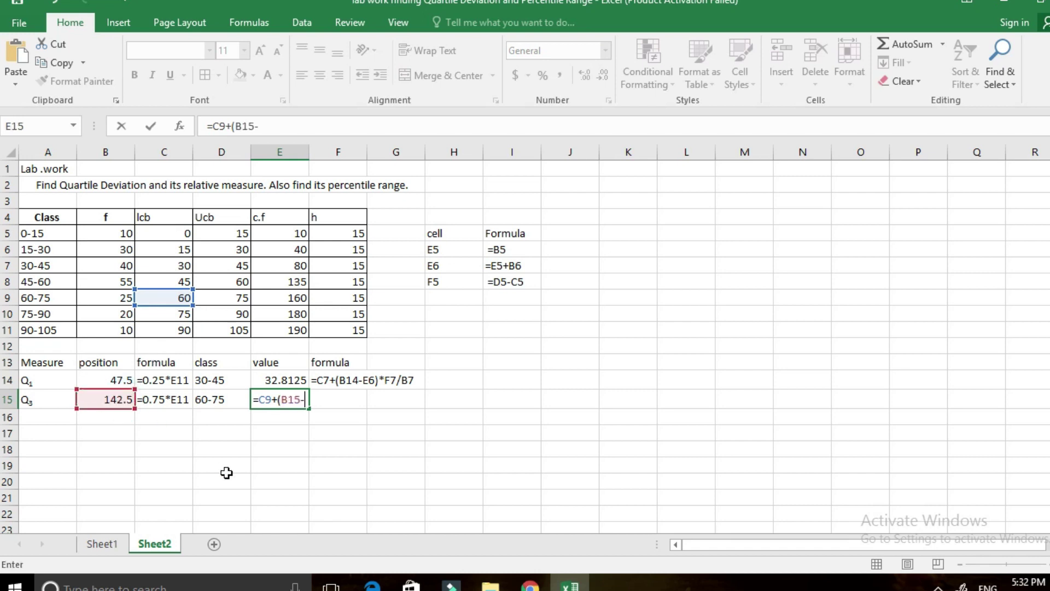
left_click(301, 280)
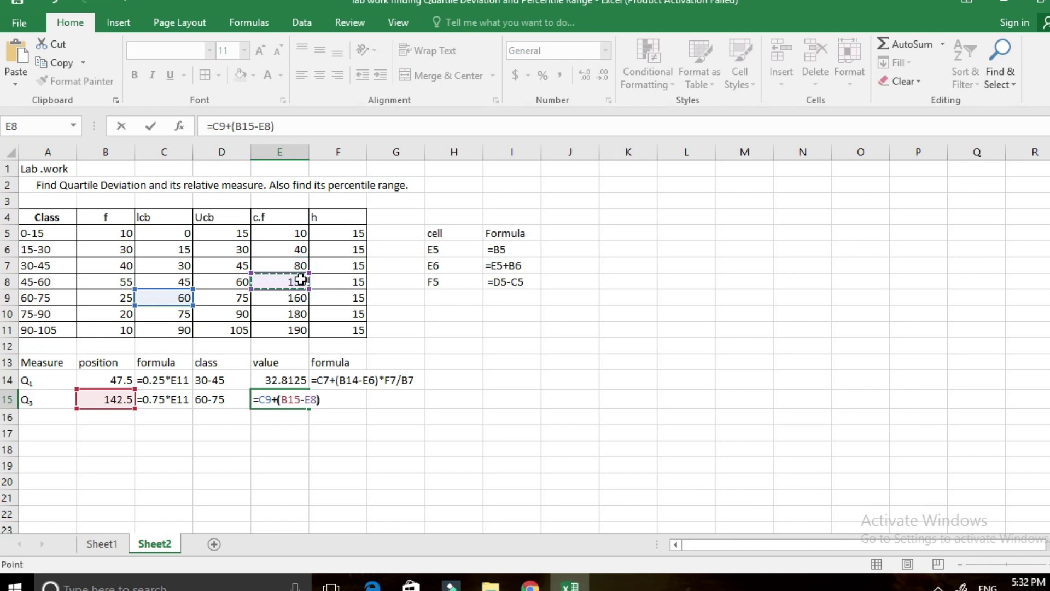
type(")")
type("*")
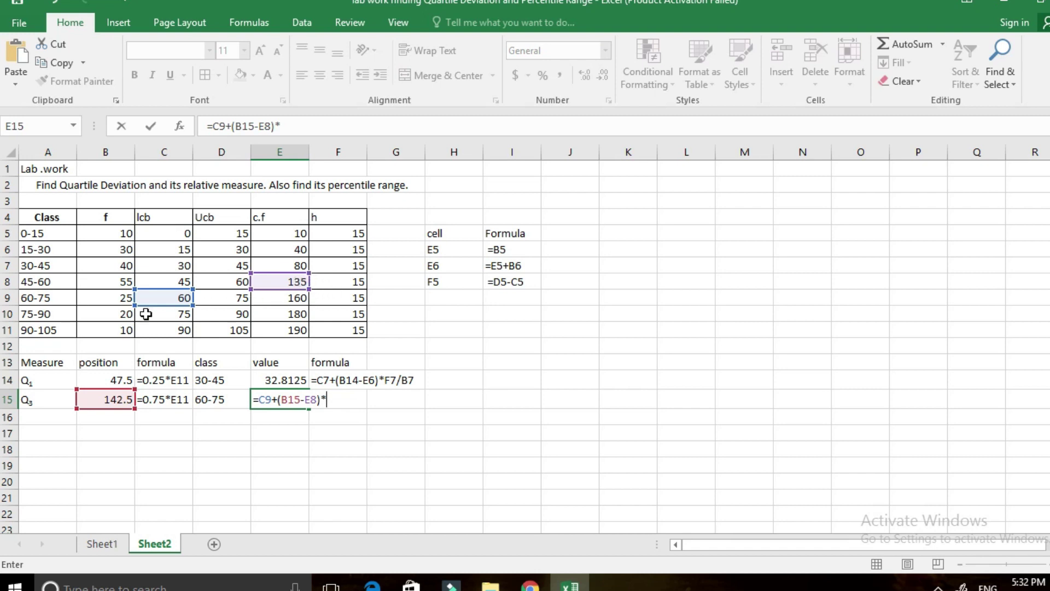
left_click(357, 303)
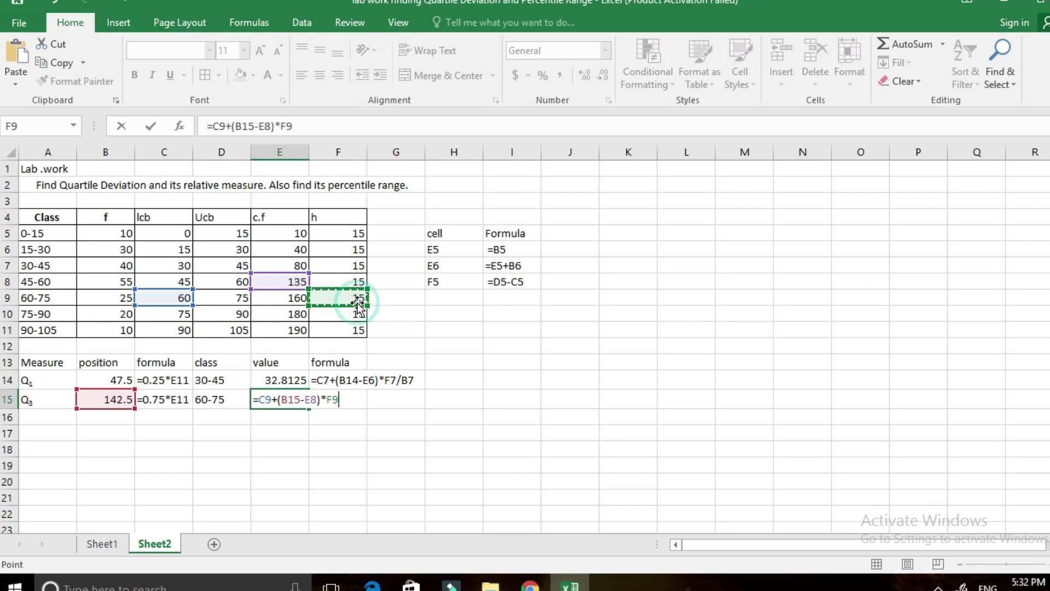
type("/")
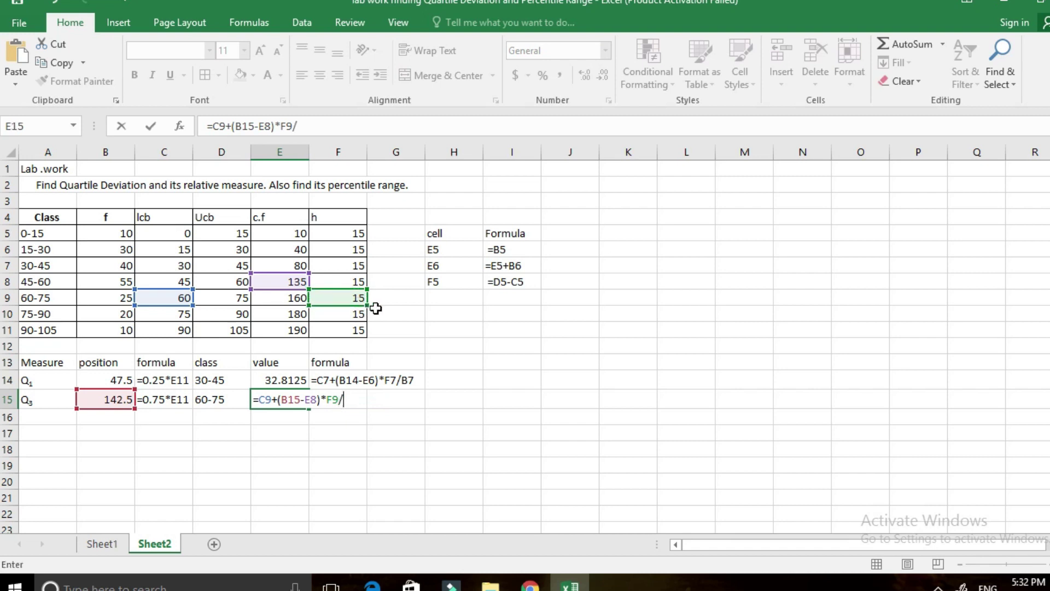
left_click(117, 298)
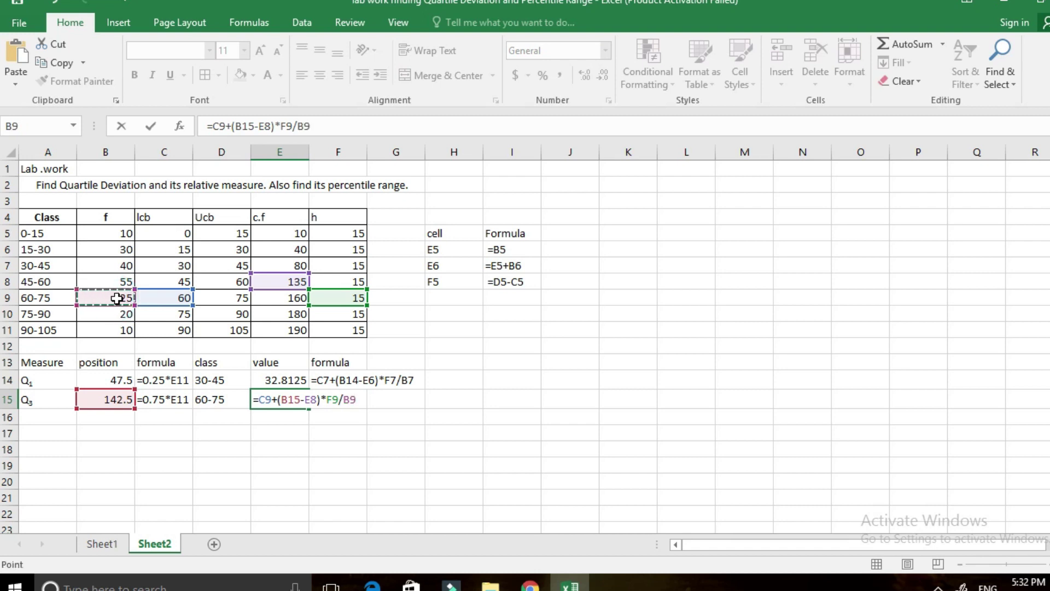
key("Return")
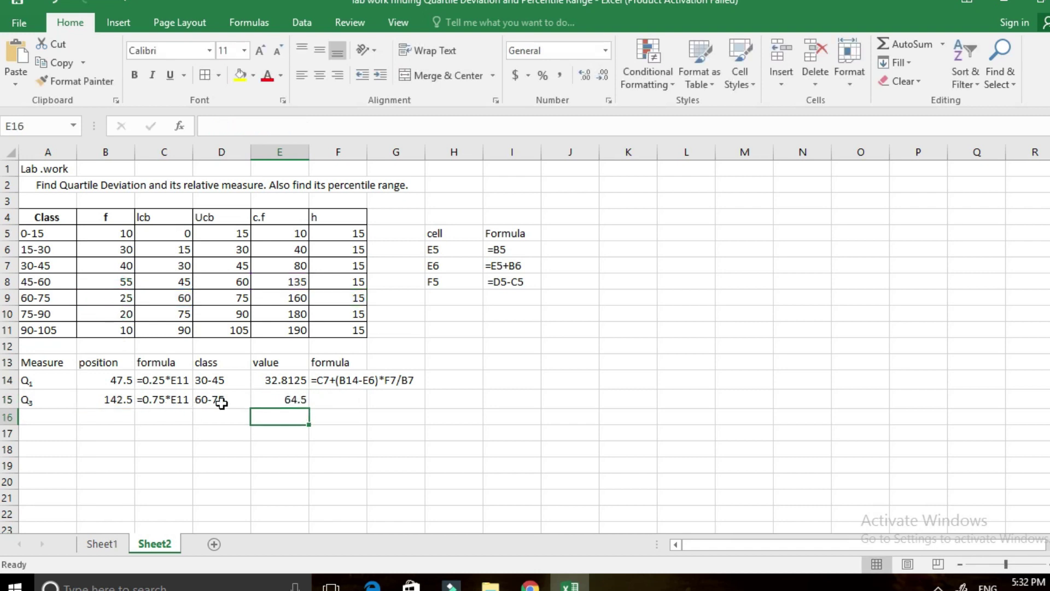
- Write '=C9+(B15-E8)*F9/B9 as text in F15
left_click(286, 403)
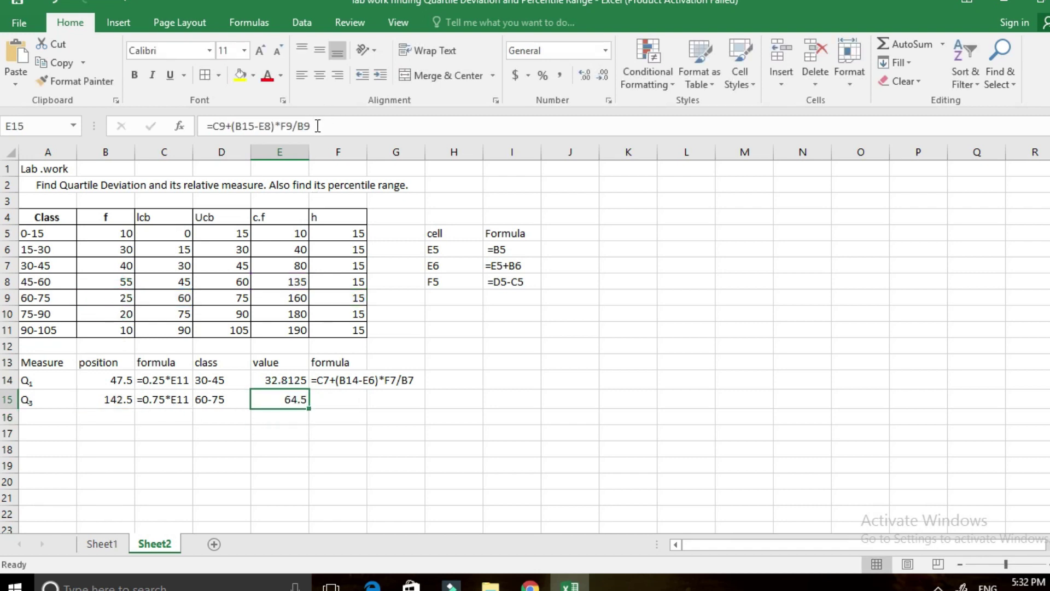
left_click_drag(318, 126, 192, 127)
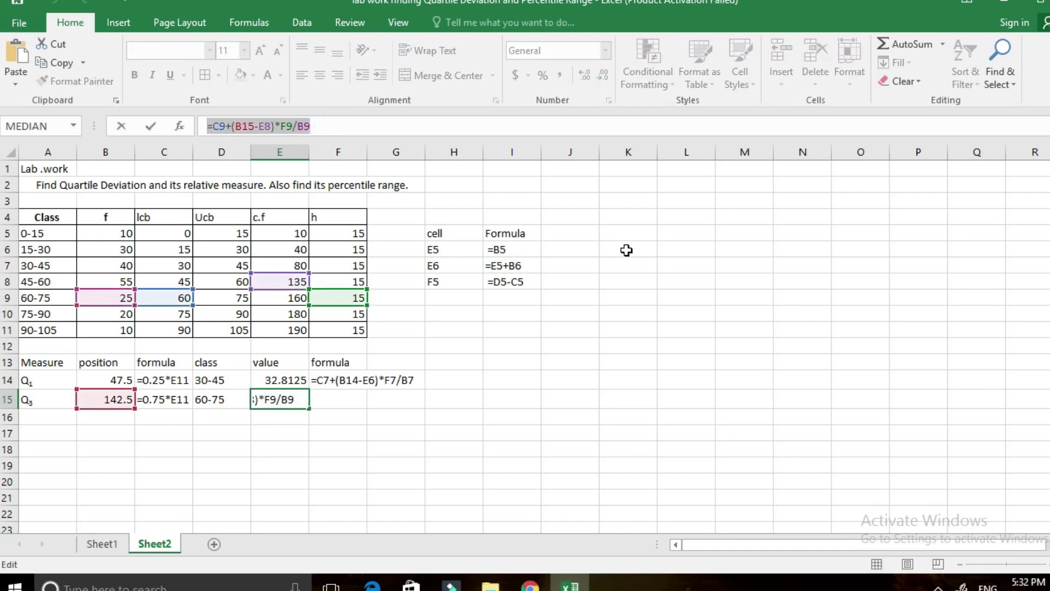
left_click(124, 127)
left_click(344, 400)
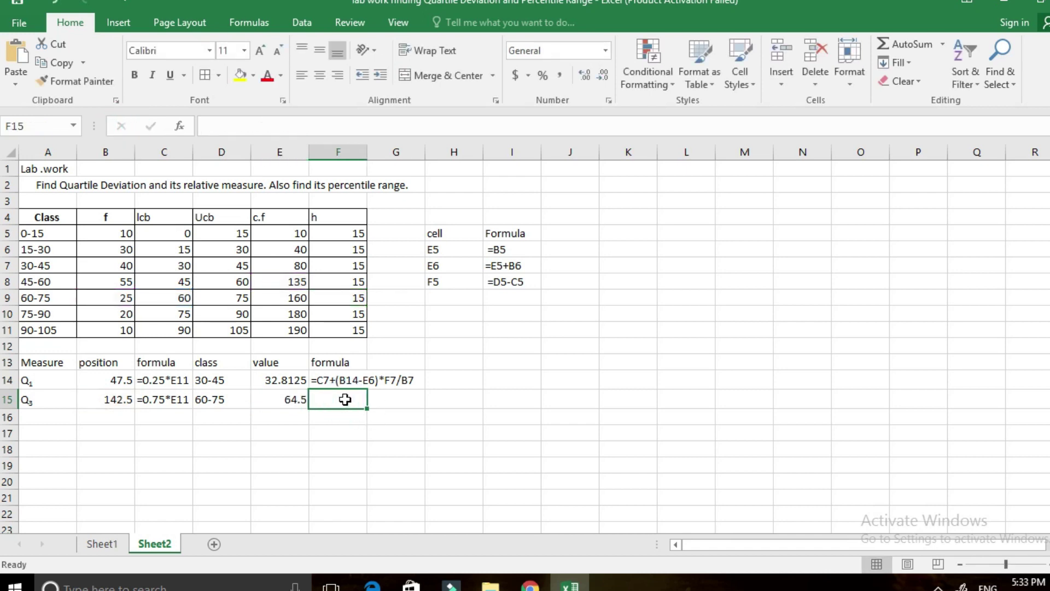
type("'")
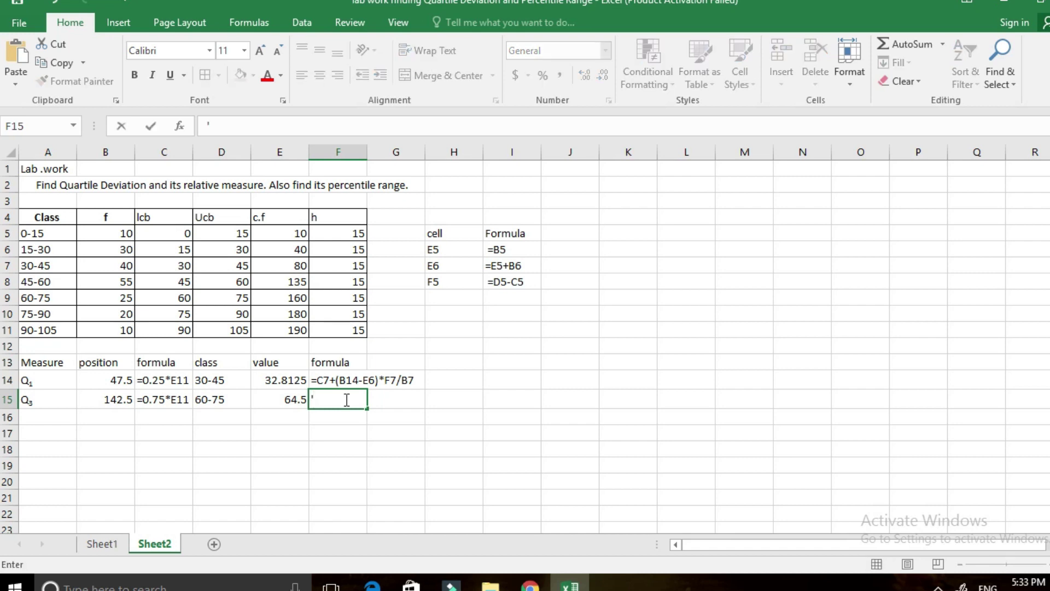
type("=C9+(B15-E8)*F9/B9")
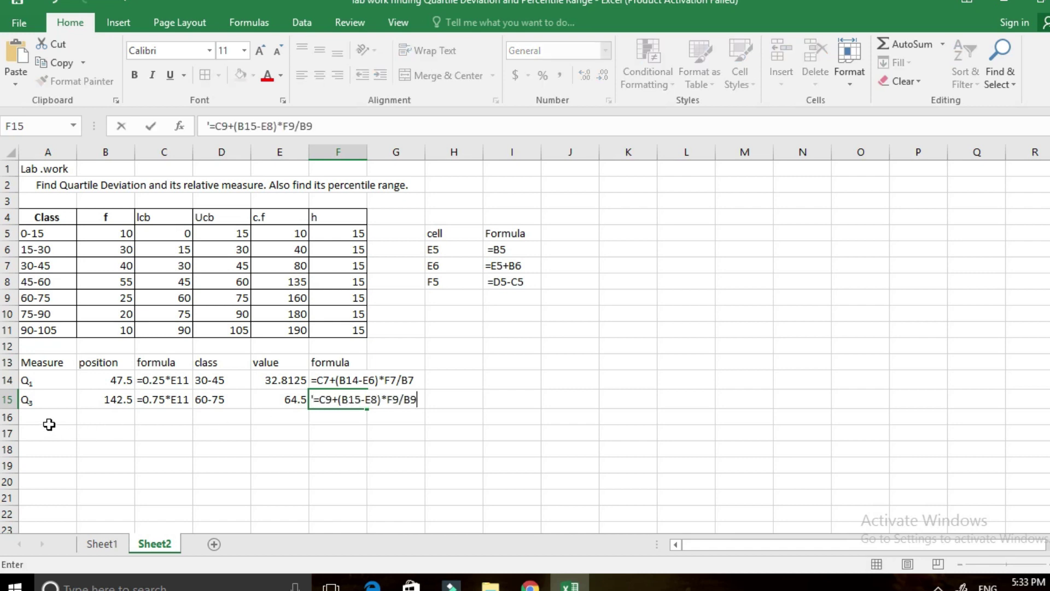
left_click(49, 424)
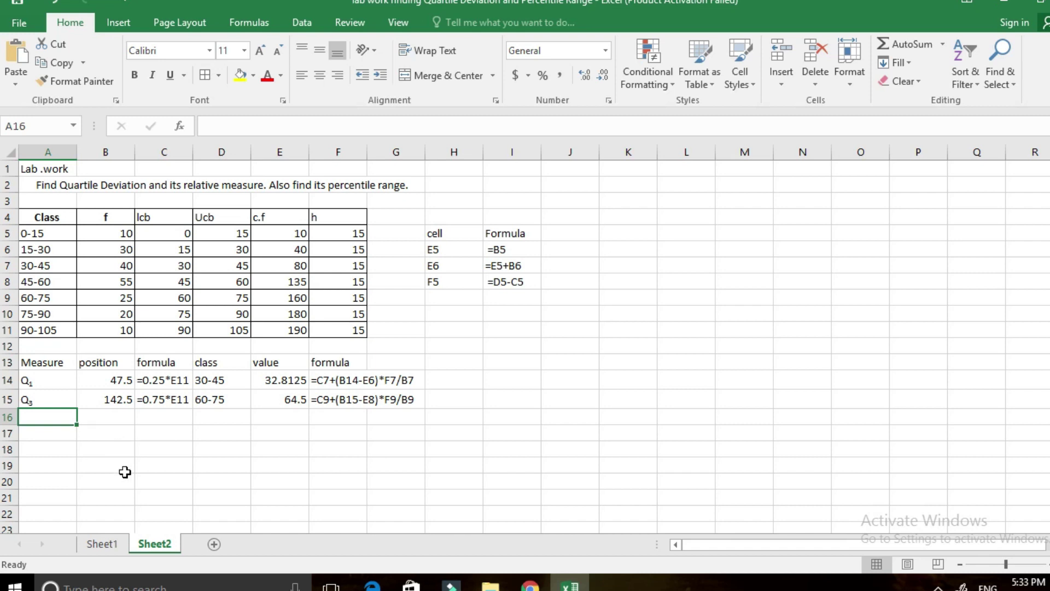
- Label A16 Q.D and enter =(E15-E14)/2 in E16, giving 15.84375
type("Q.D")
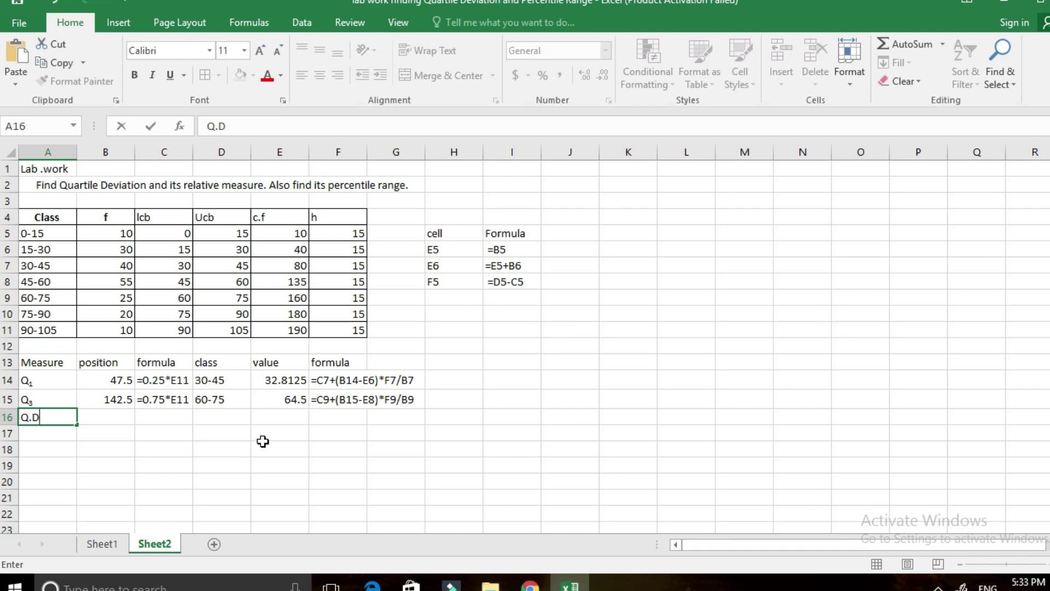
left_click(285, 417)
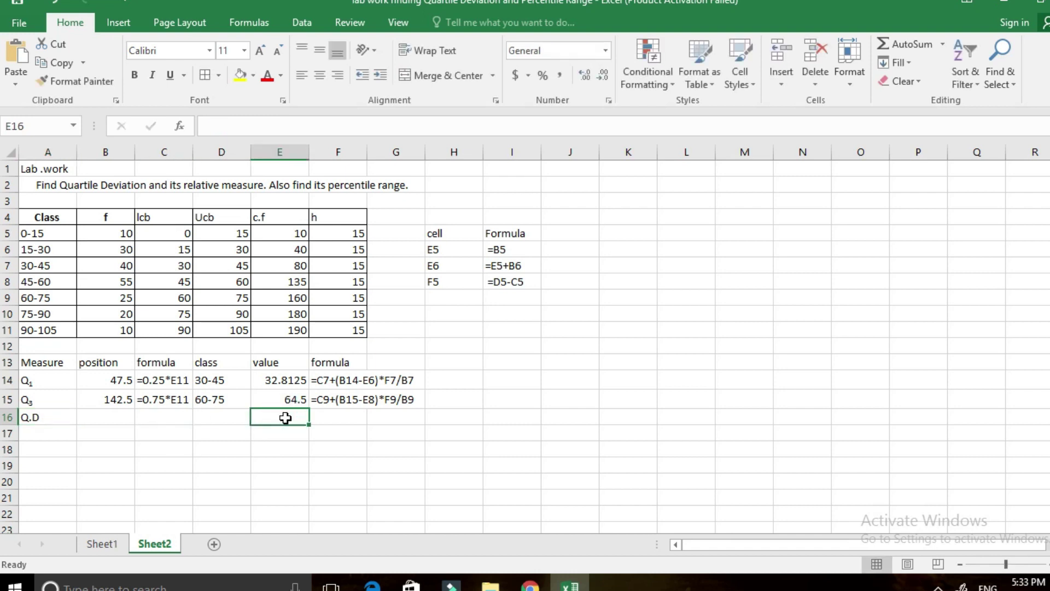
type("=")
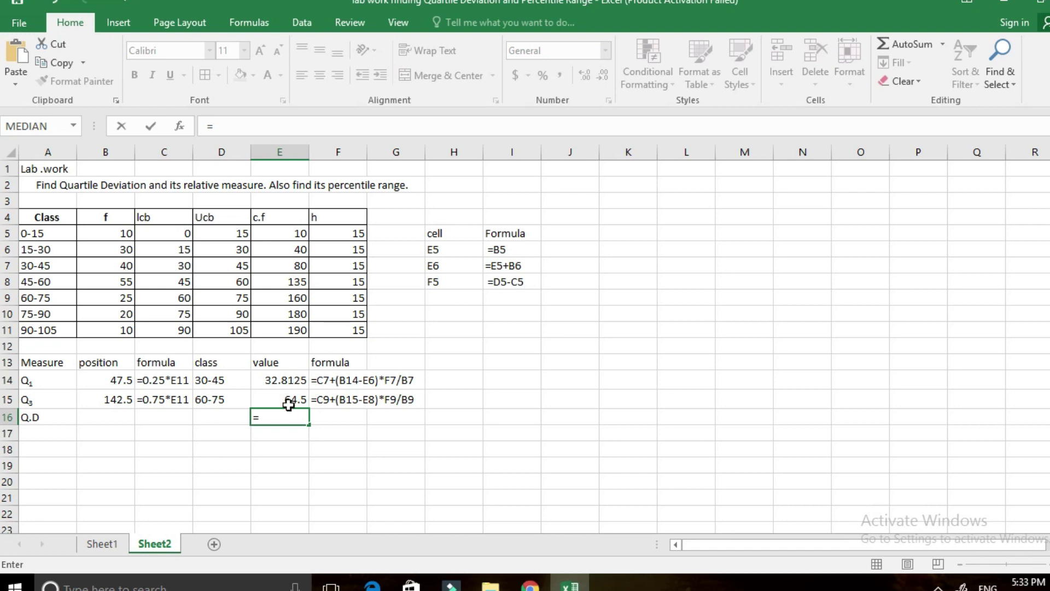
left_click(287, 399)
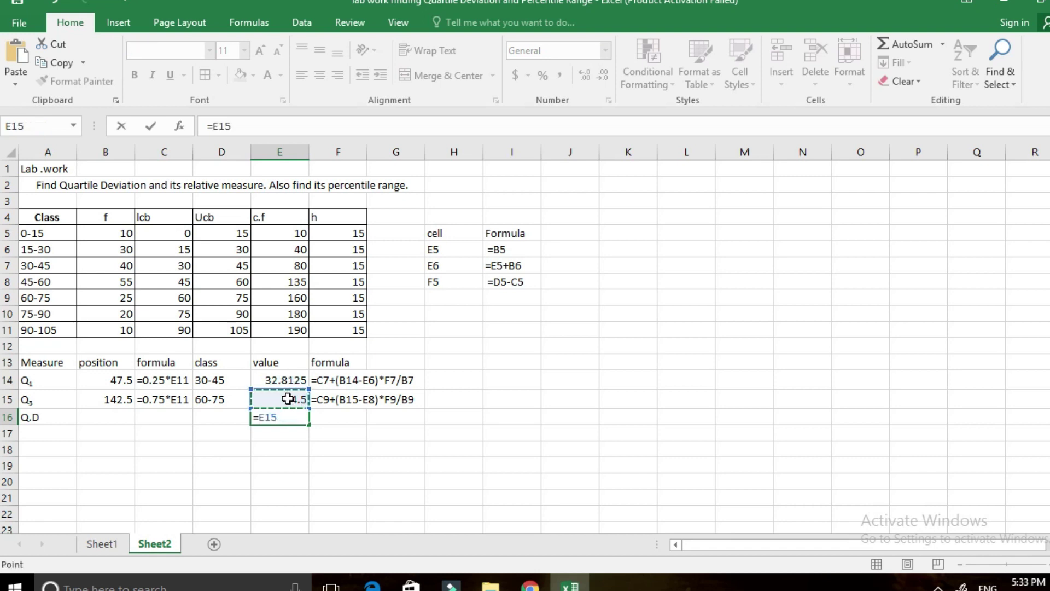
key("BackSpace")
key("BackSpace")
key("BackSpace")
type("(")
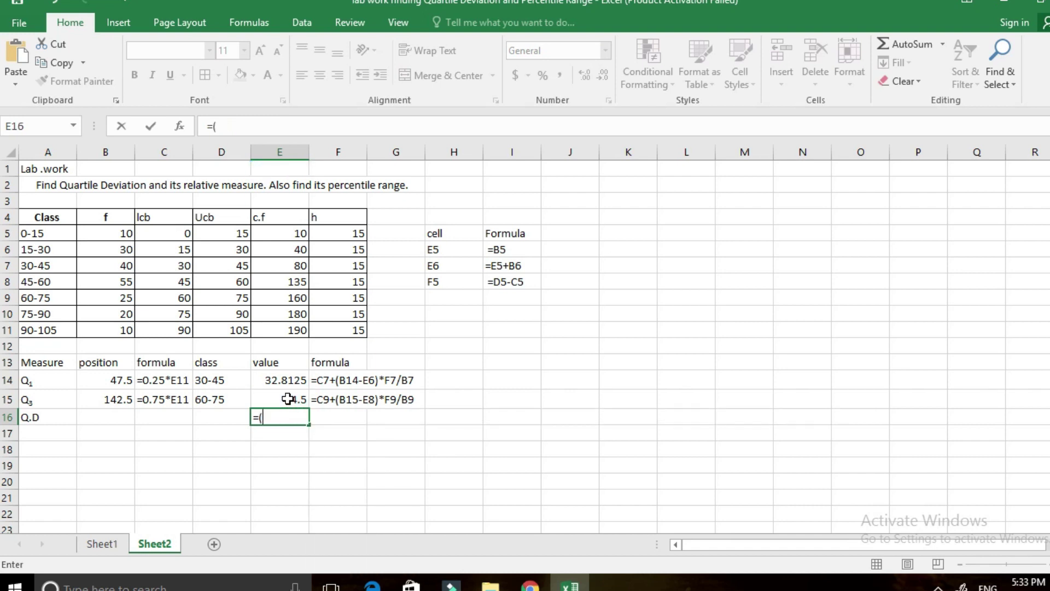
left_click(287, 399)
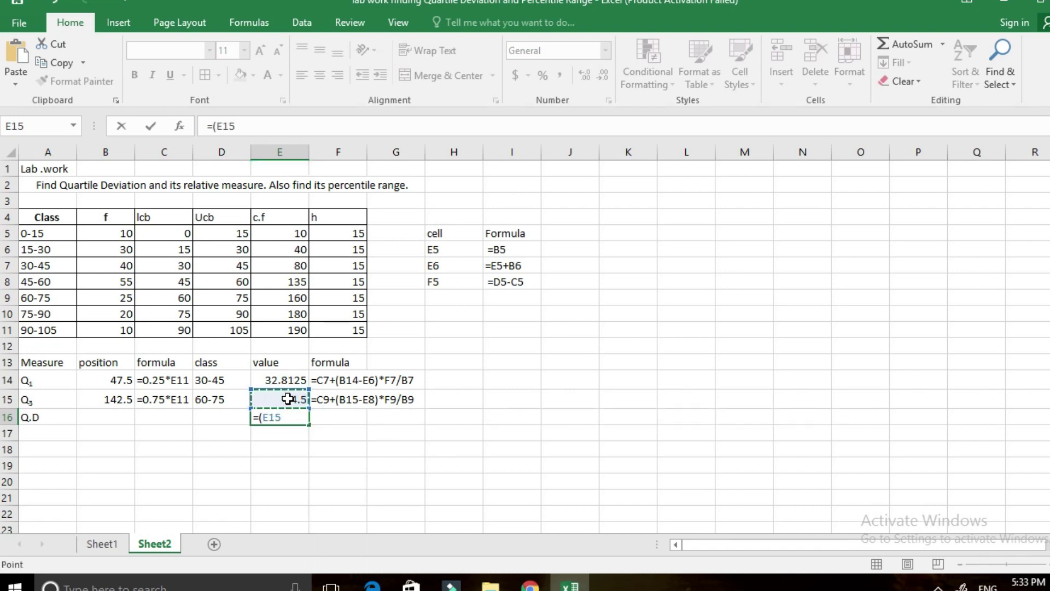
type("-")
left_click(291, 378)
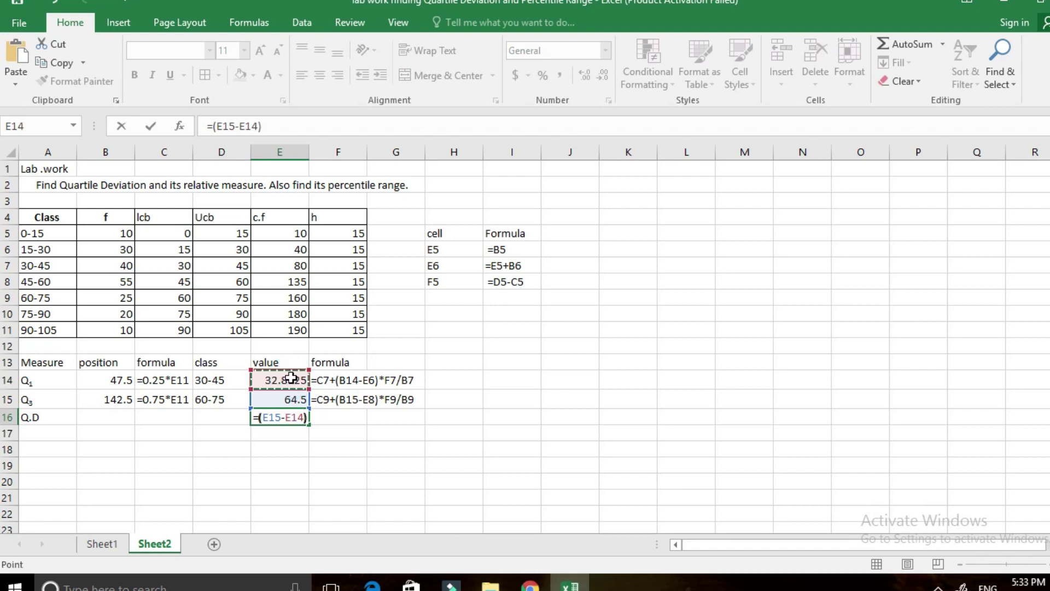
type(")/2")
key("Return")
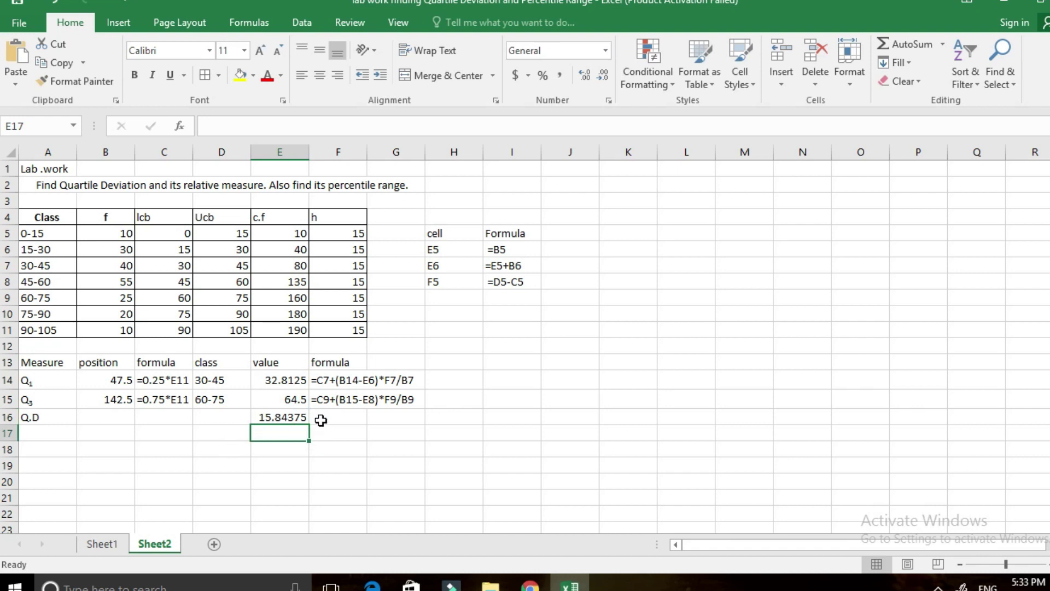
- Copy the Q.D formula and paste it as text into F16
left_click(290, 419)
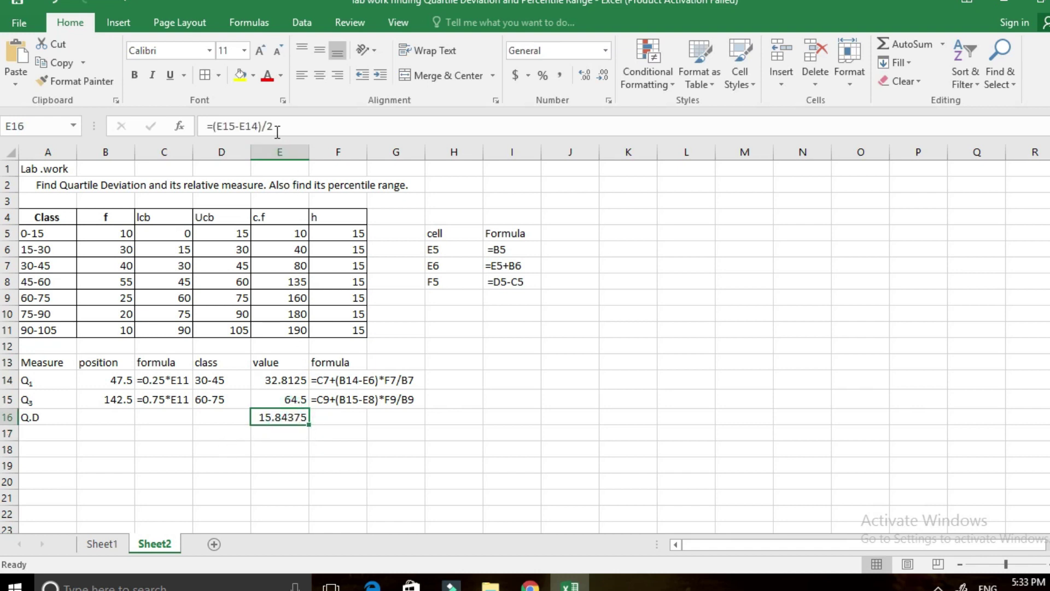
left_click_drag(277, 128, 189, 129)
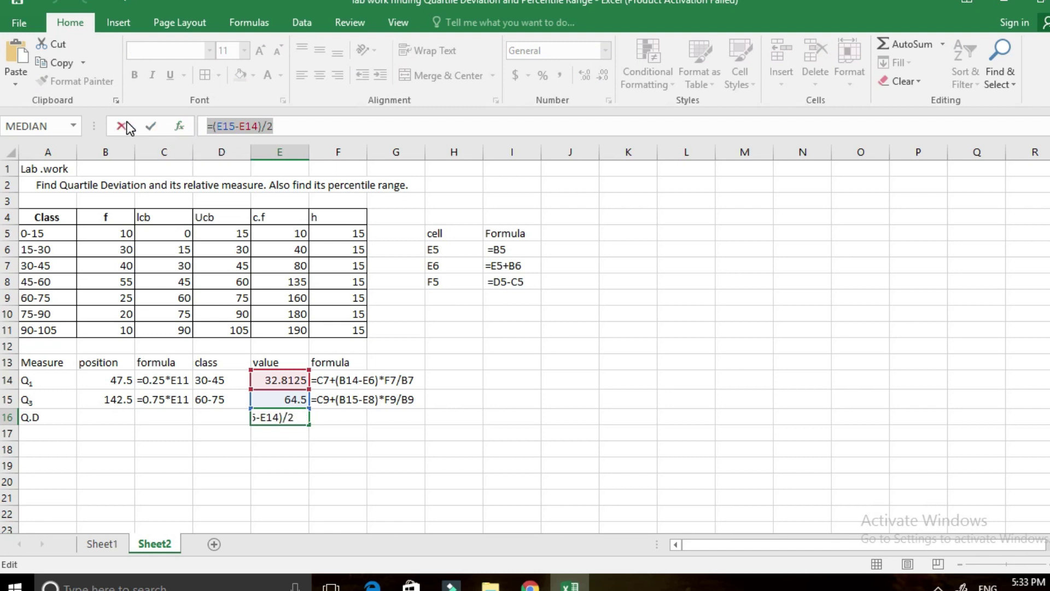
left_click(122, 126)
left_click(328, 420)
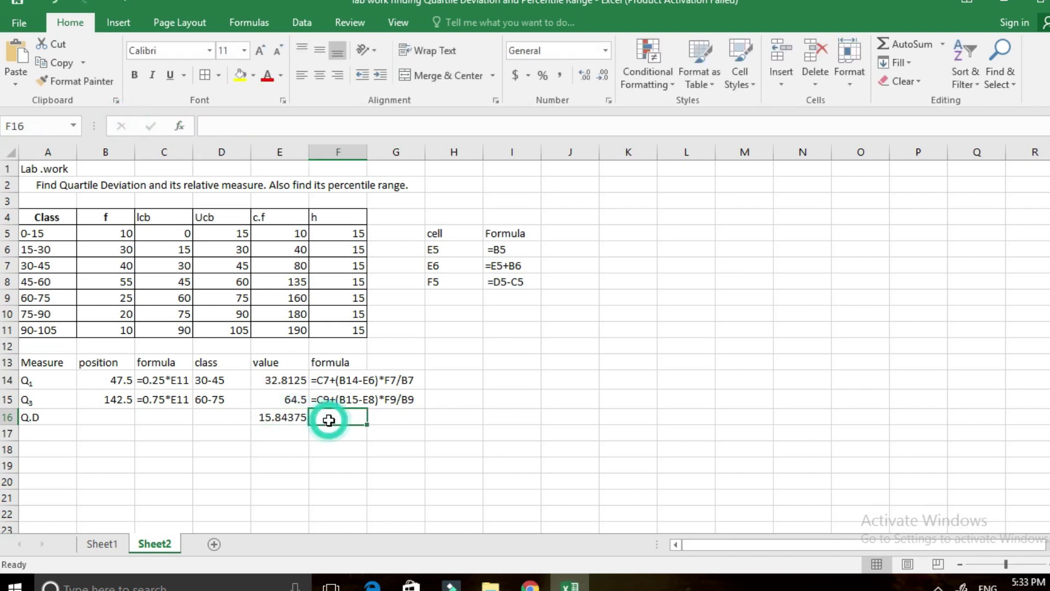
type("'")
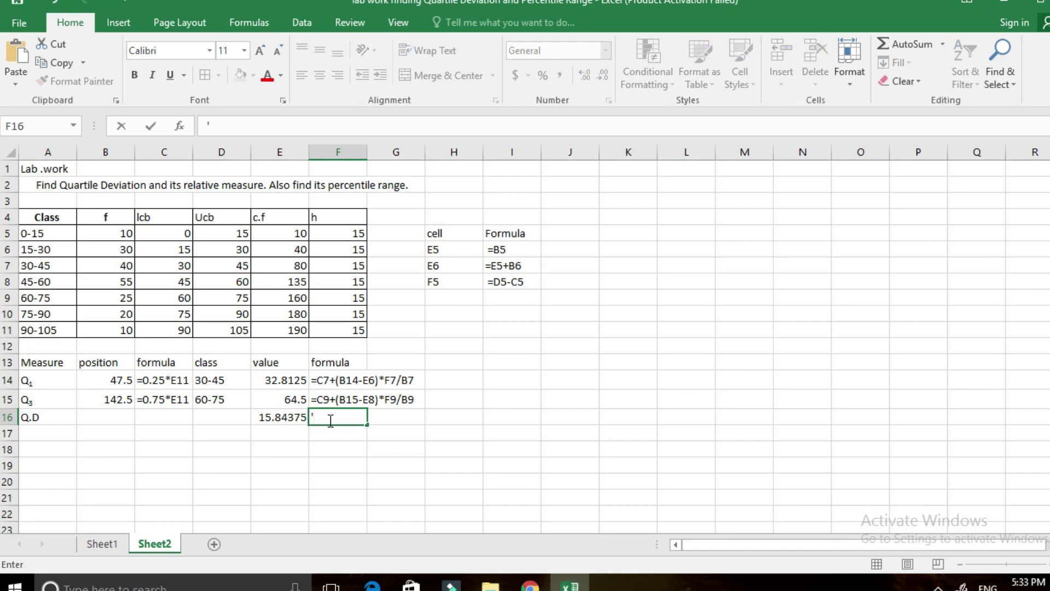
key("ctrl+v")
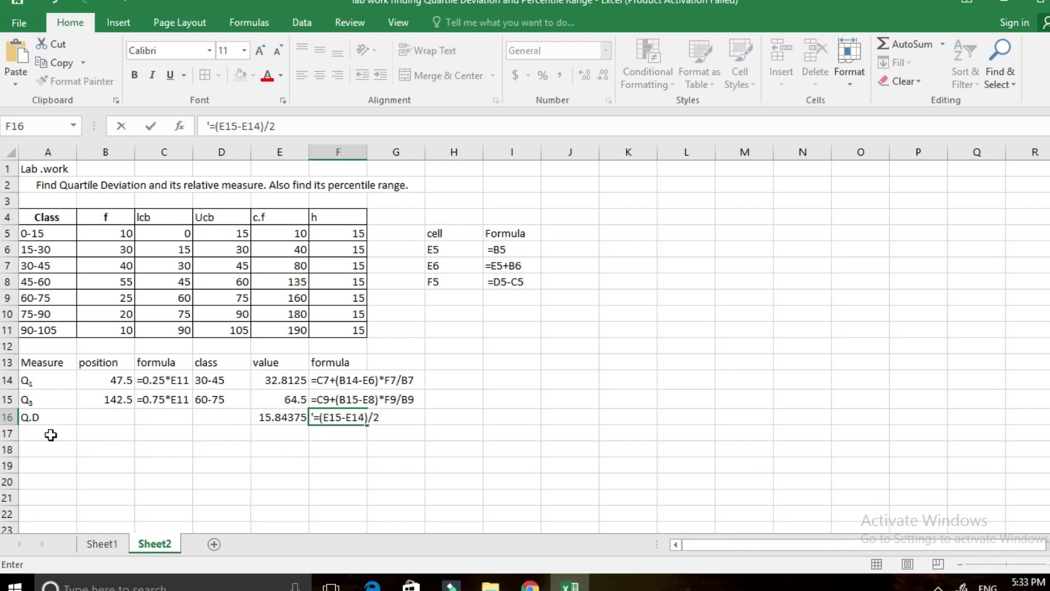
left_click(50, 435)
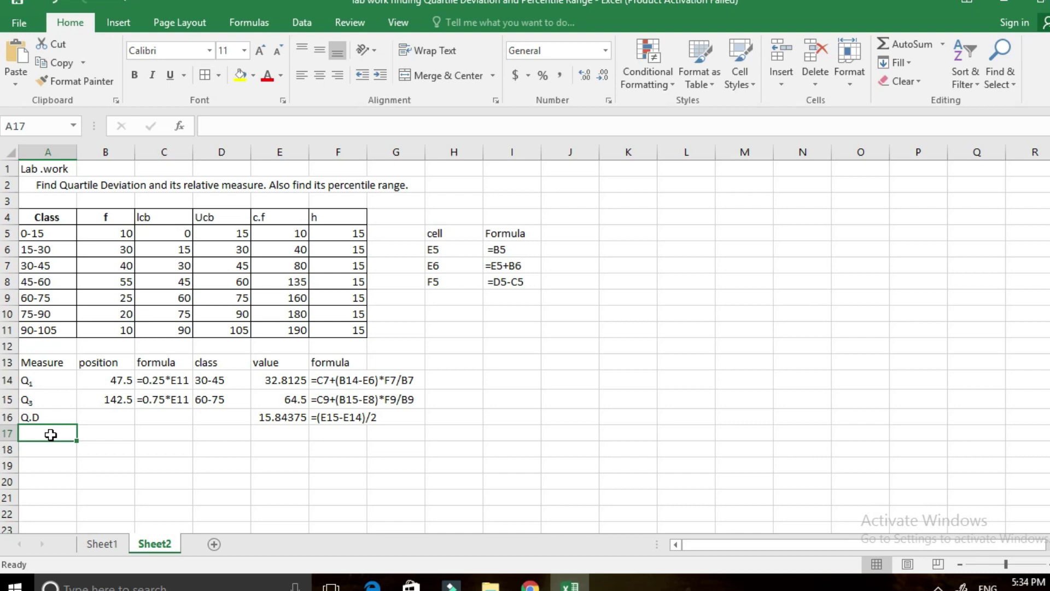
- Label A17 'Coeff.of Q.D' and select E17 for its value
type("Coeff.of Q.")
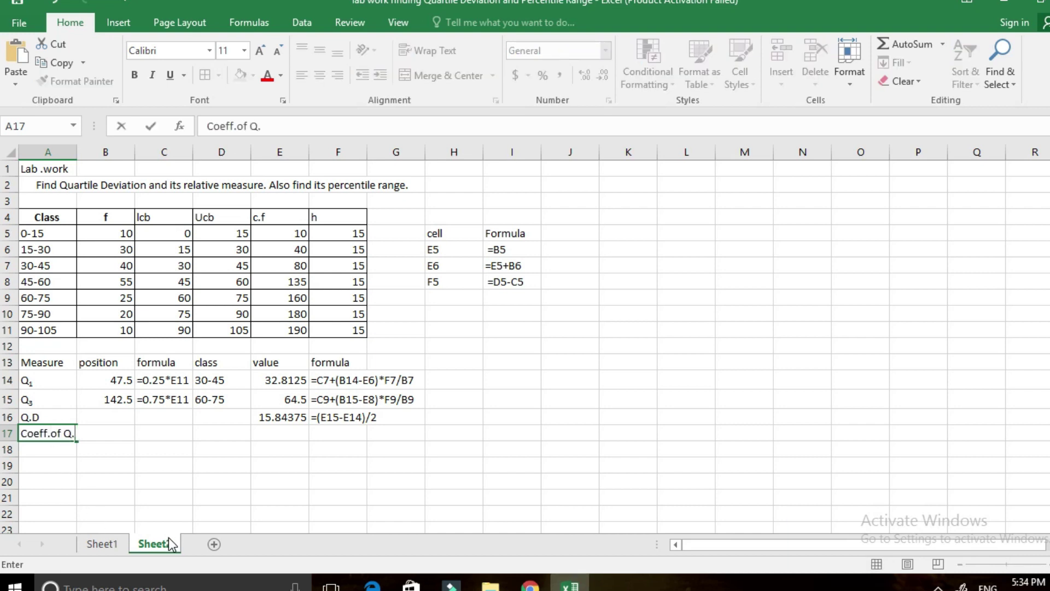
type("D")
left_click(164, 433)
left_click(278, 433)
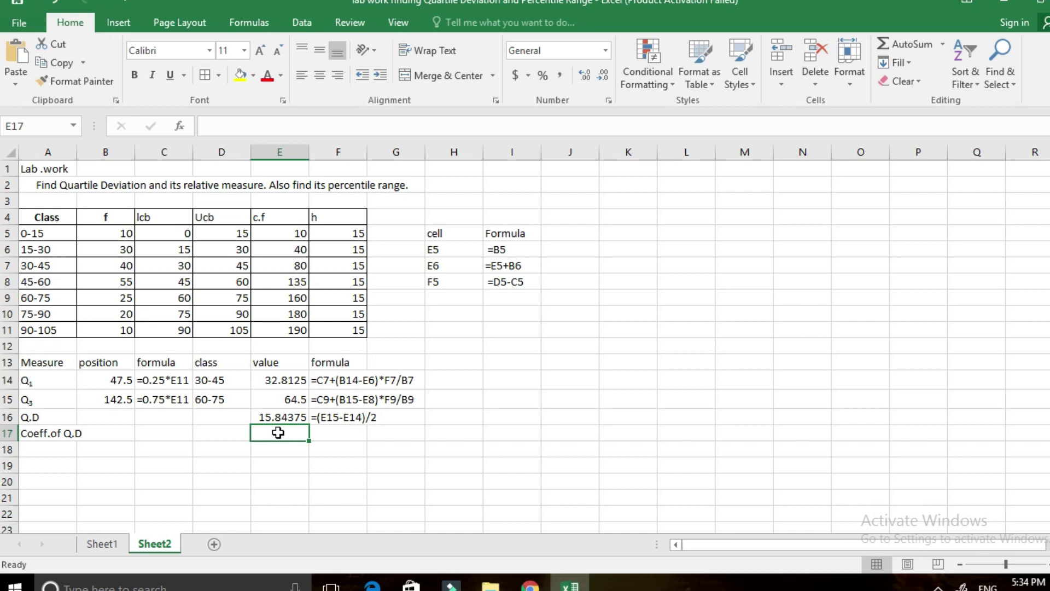
left_click_drag(278, 433, 402, 435)
left_click(274, 464)
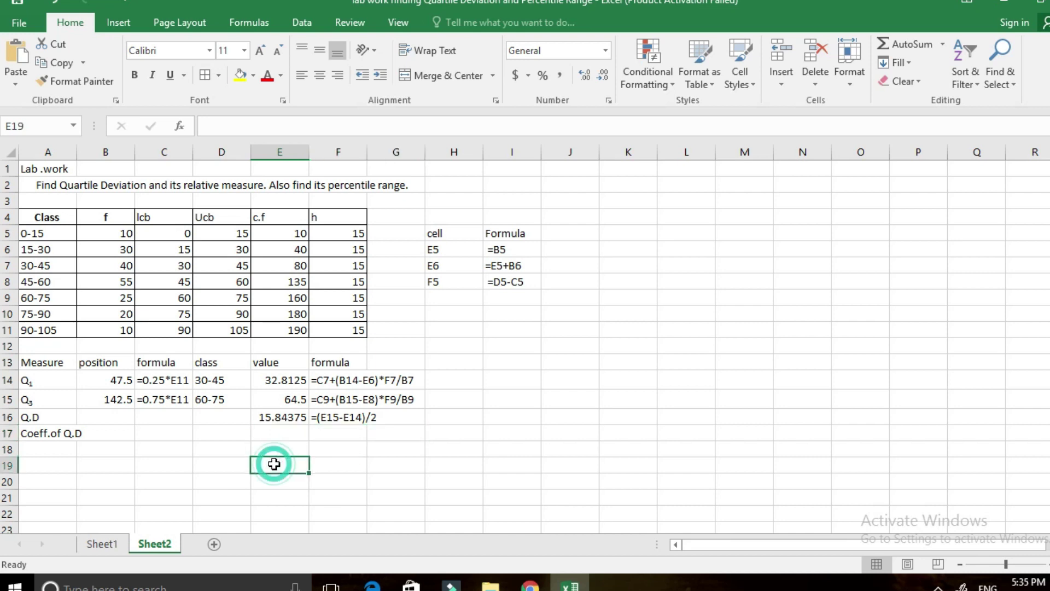
left_click(275, 435)
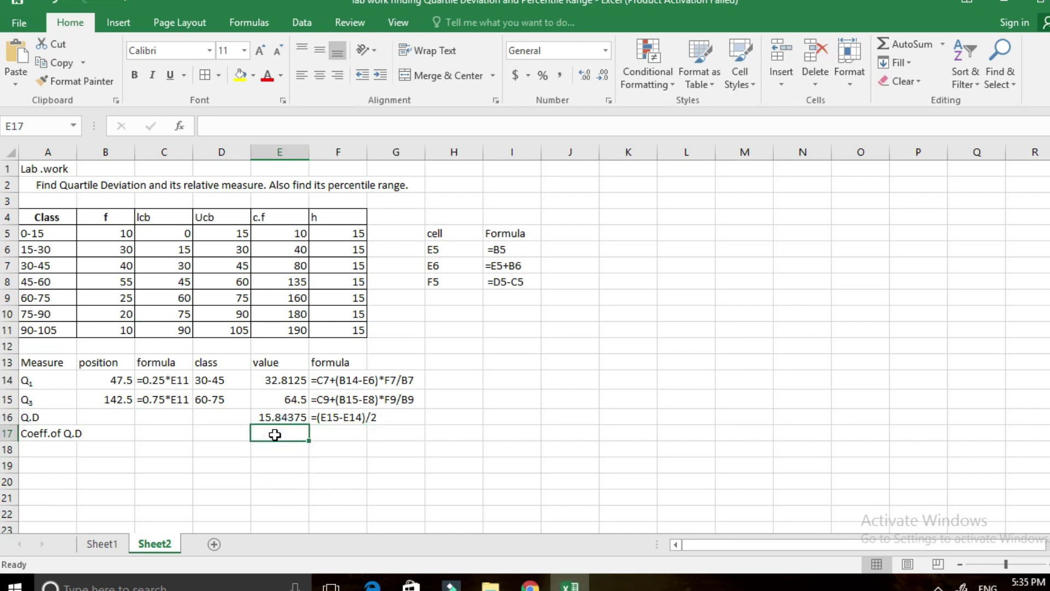
- Enter =(E15-E14)/(E15+E14) in E17, giving 0.325626
type("=")
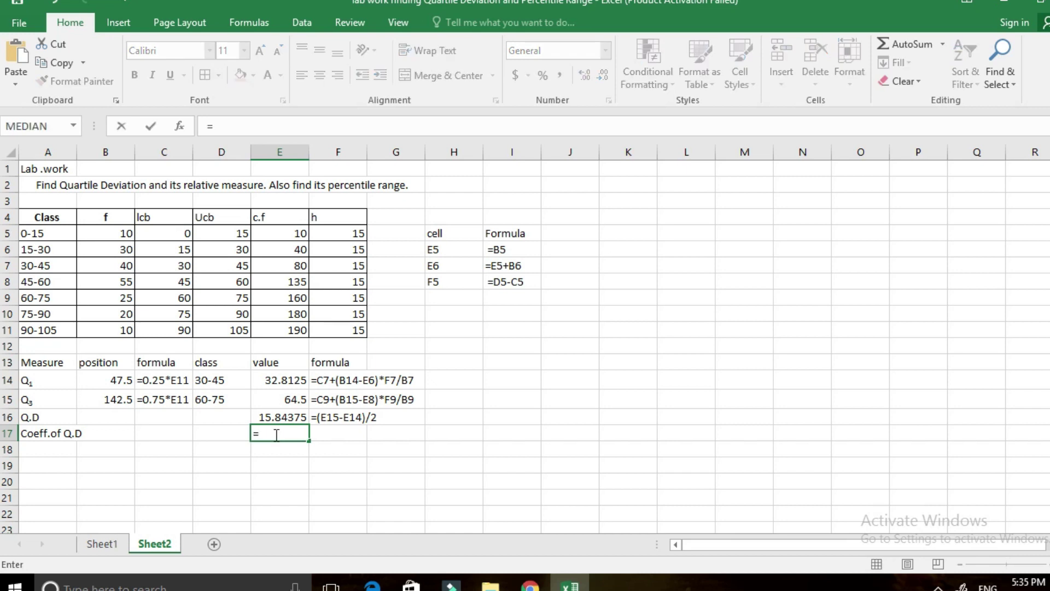
type("(")
left_click(279, 404)
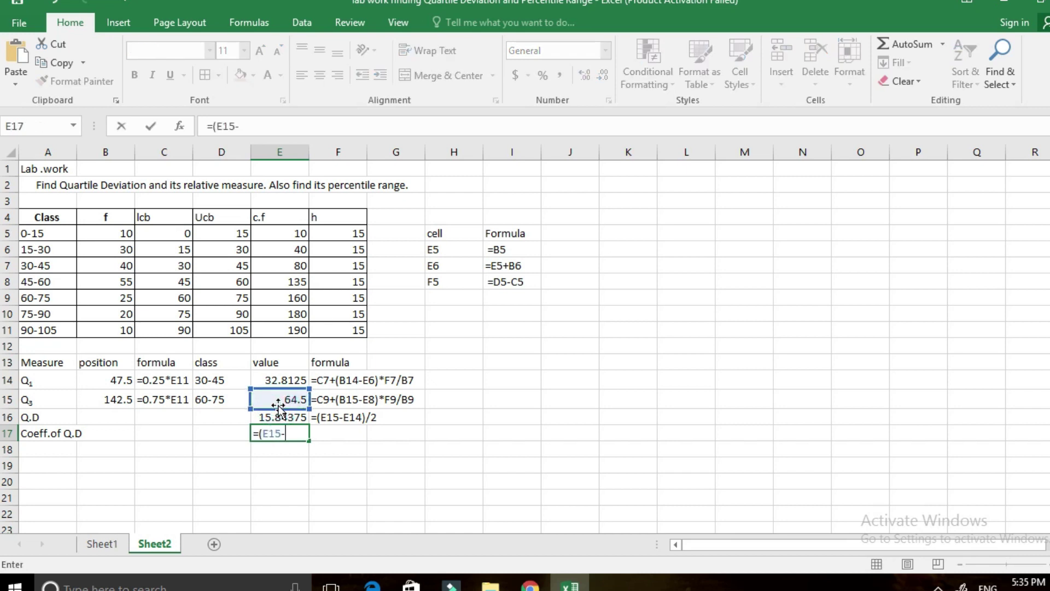
type("-")
left_click(282, 380)
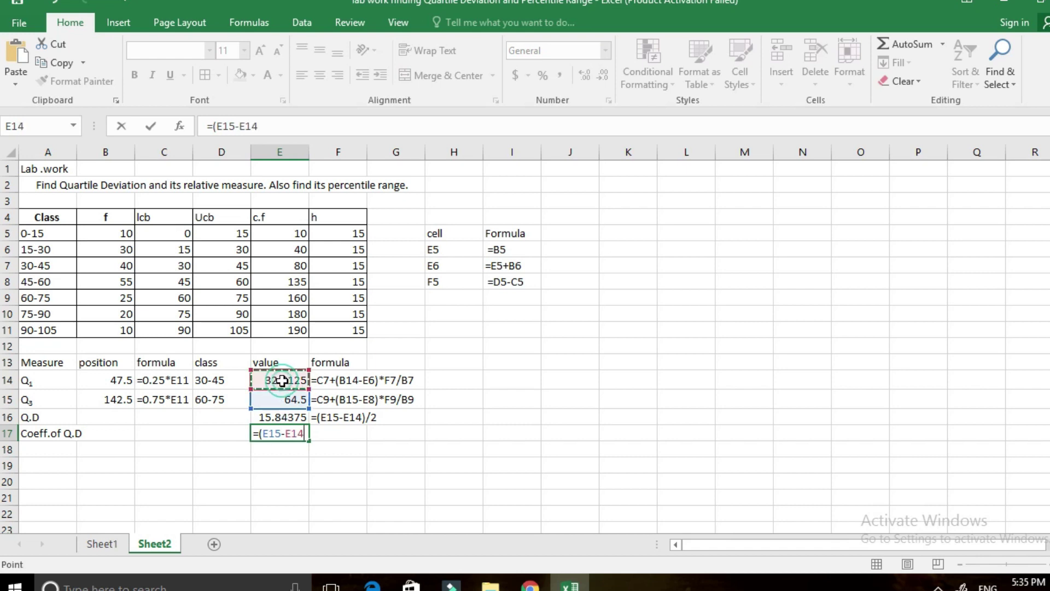
type(")/")
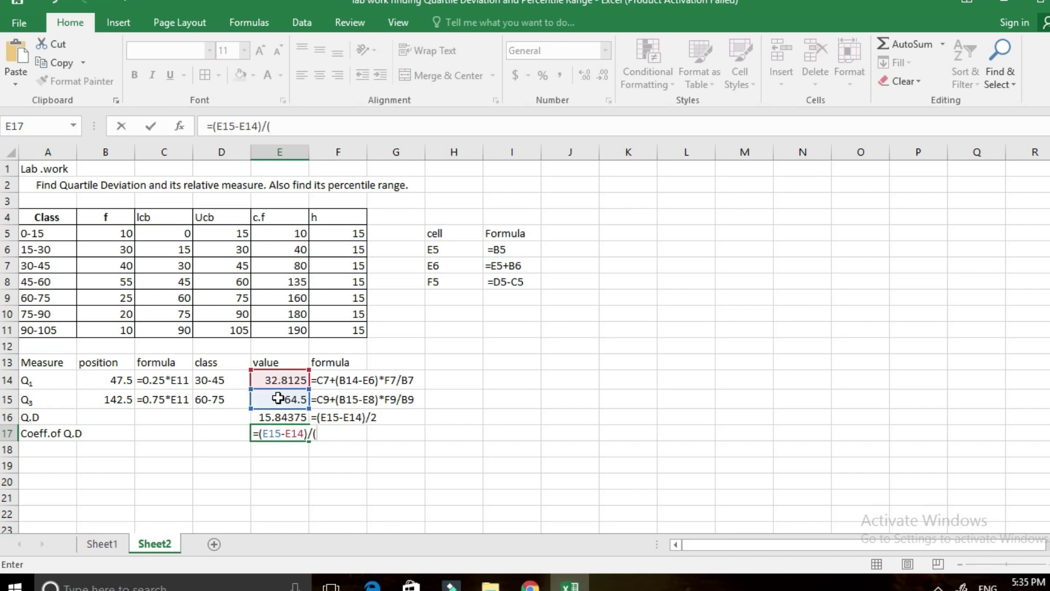
type("(")
left_click(277, 401)
type("+")
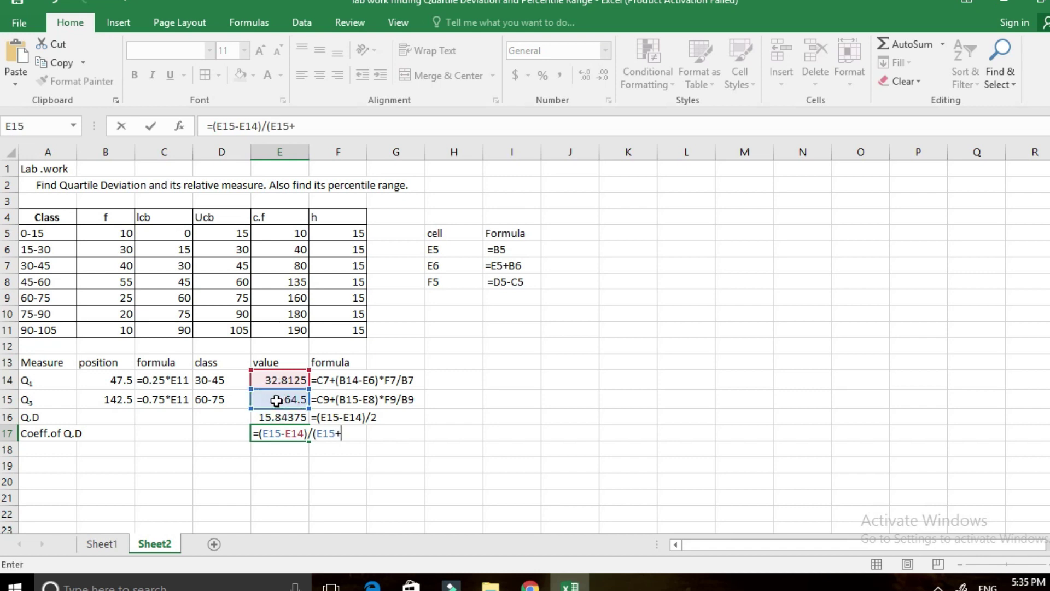
left_click(282, 376)
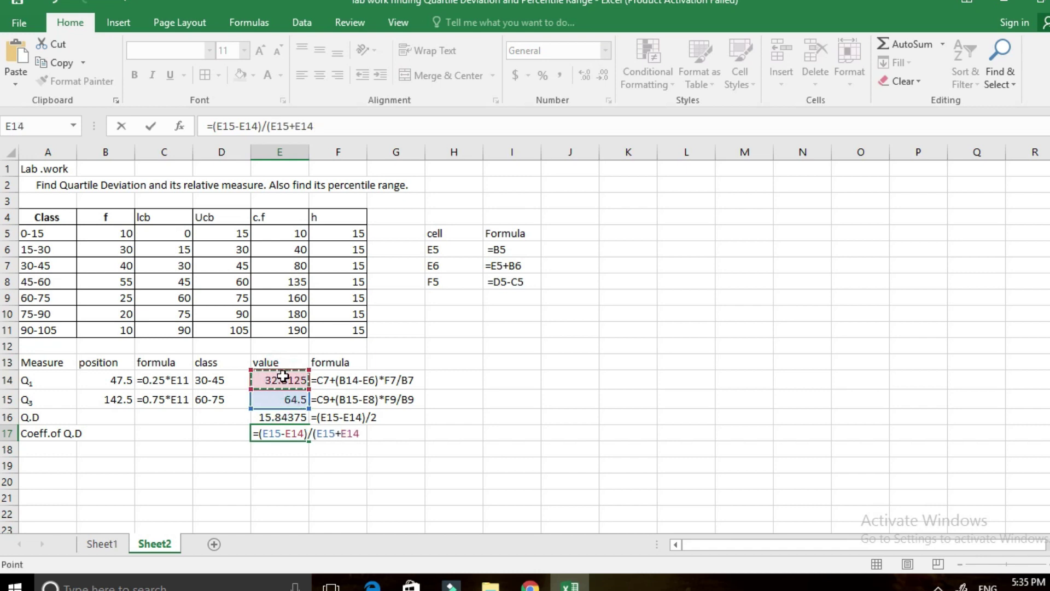
type(")")
key("Return")
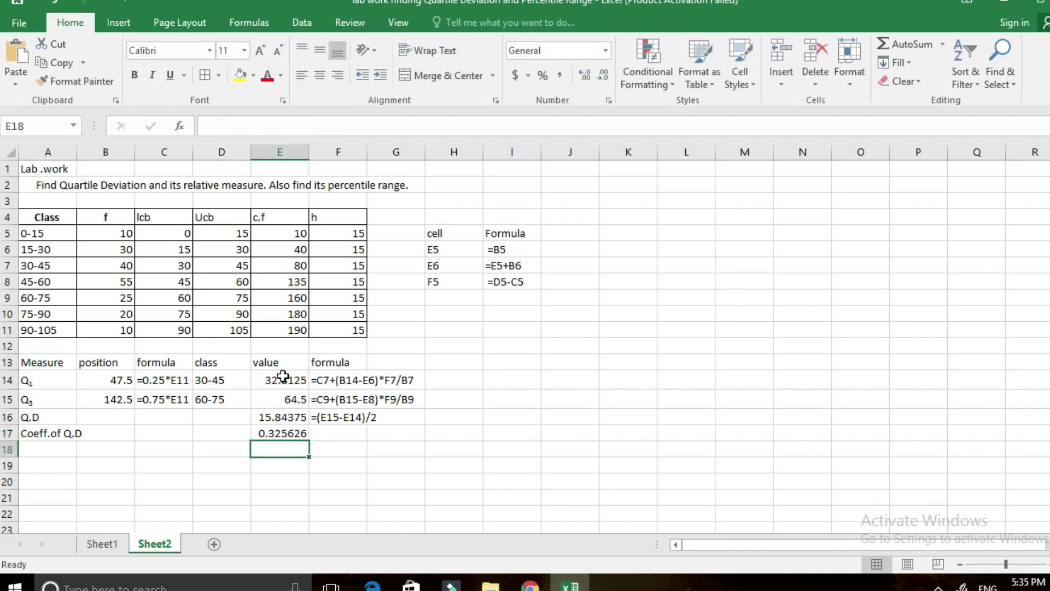
- Copy the coefficient formula and paste it as text into F17
left_click(346, 432)
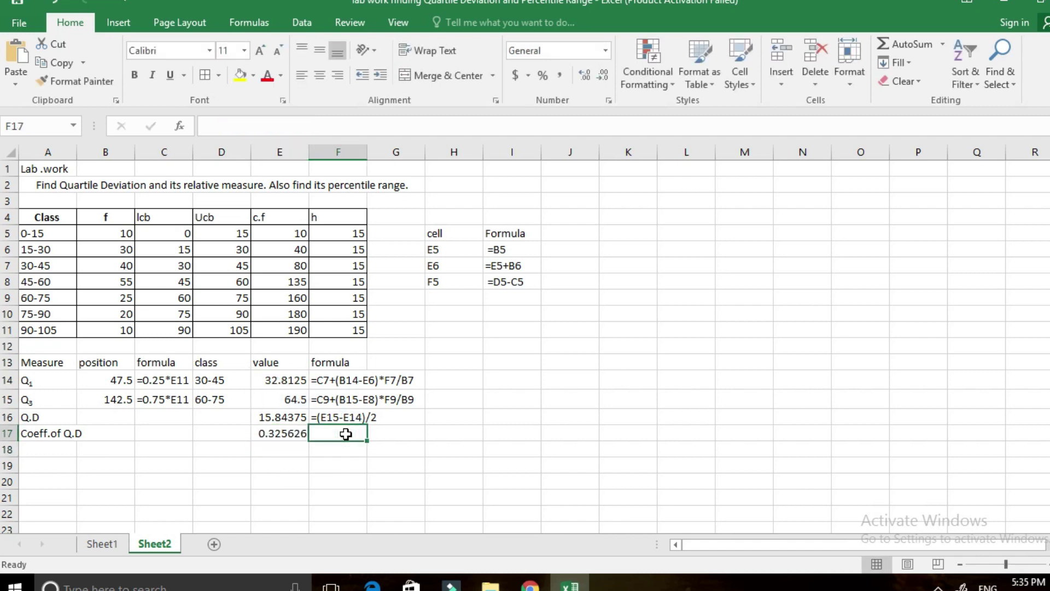
left_click(272, 435)
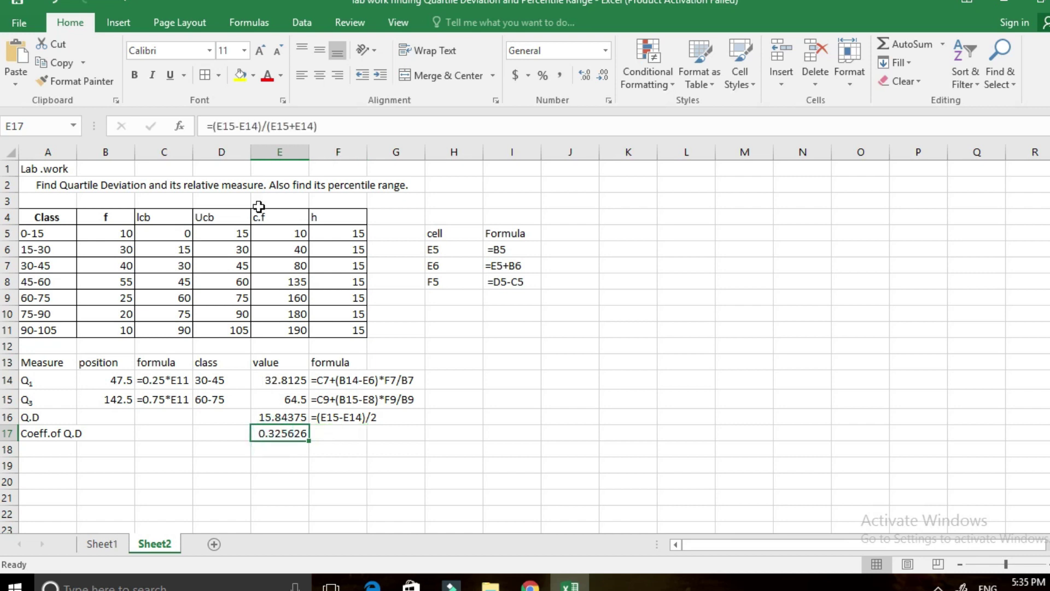
left_click(329, 125)
left_click_drag(328, 126, 194, 132)
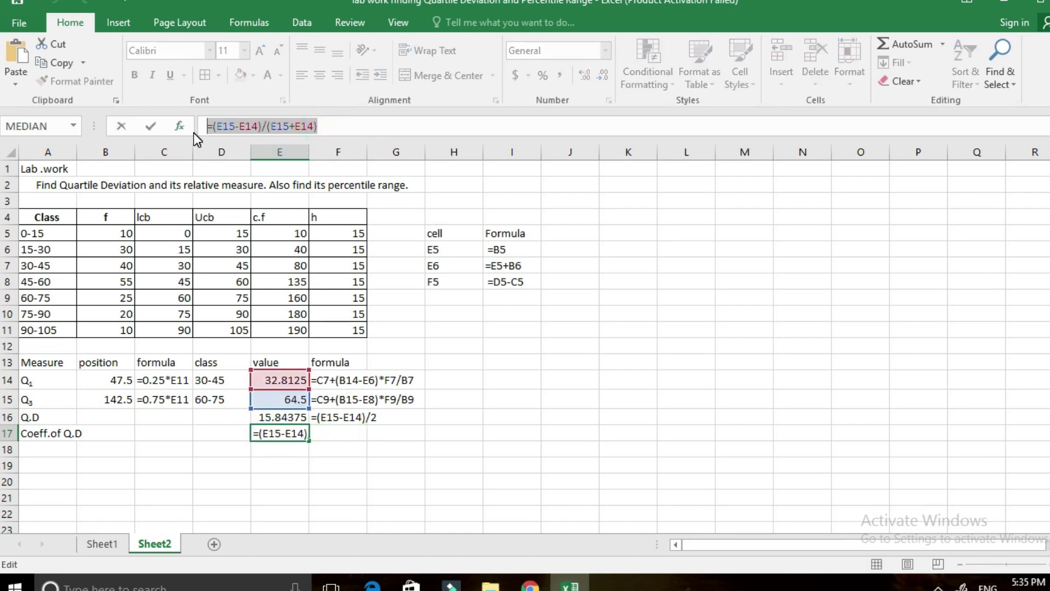
left_click(121, 127)
left_click(334, 432)
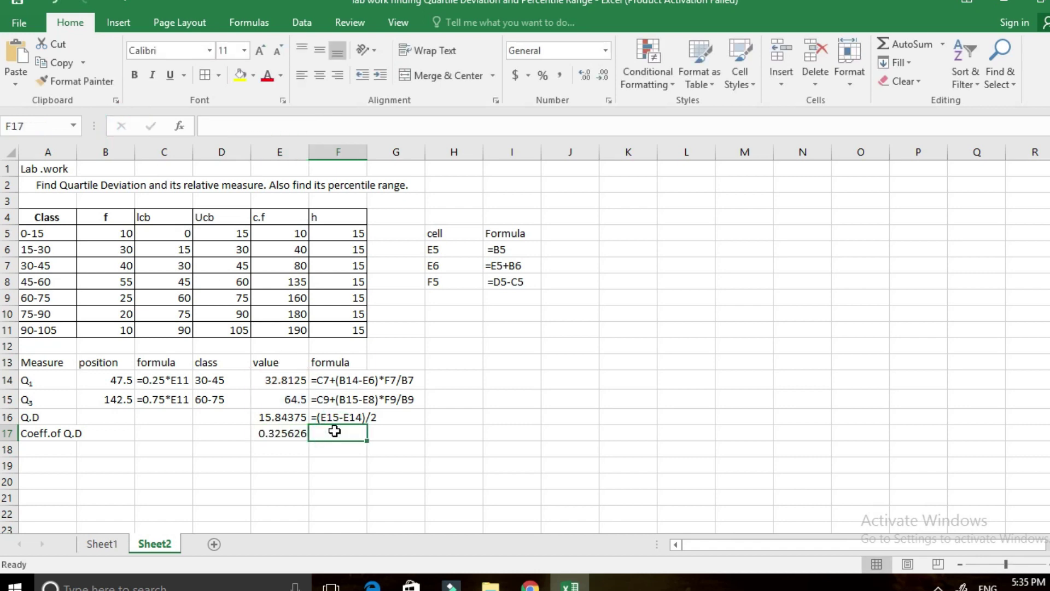
type("'")
key("ctrl+v")
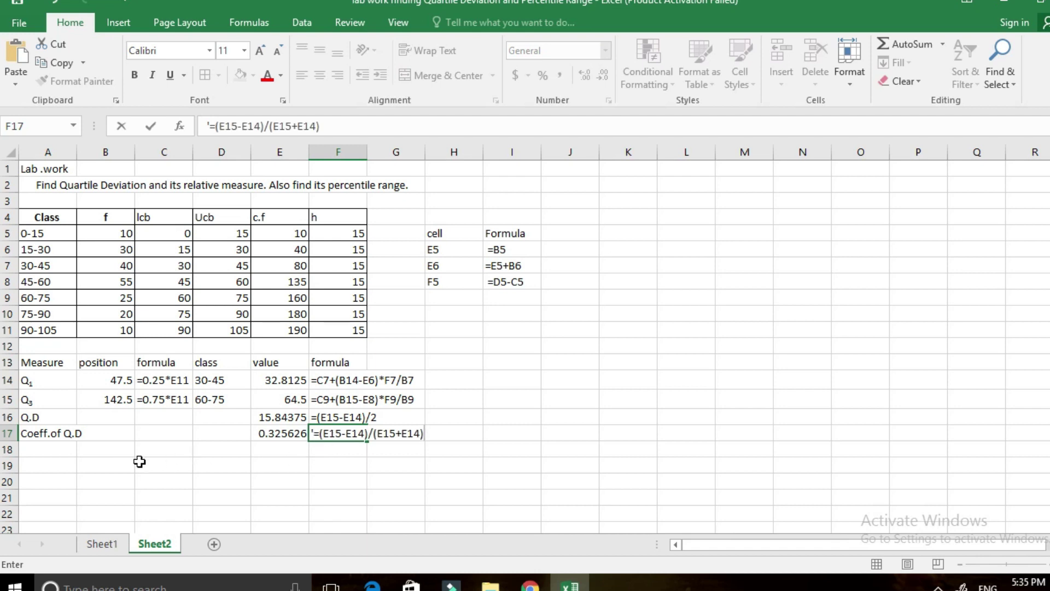
left_click(57, 451)
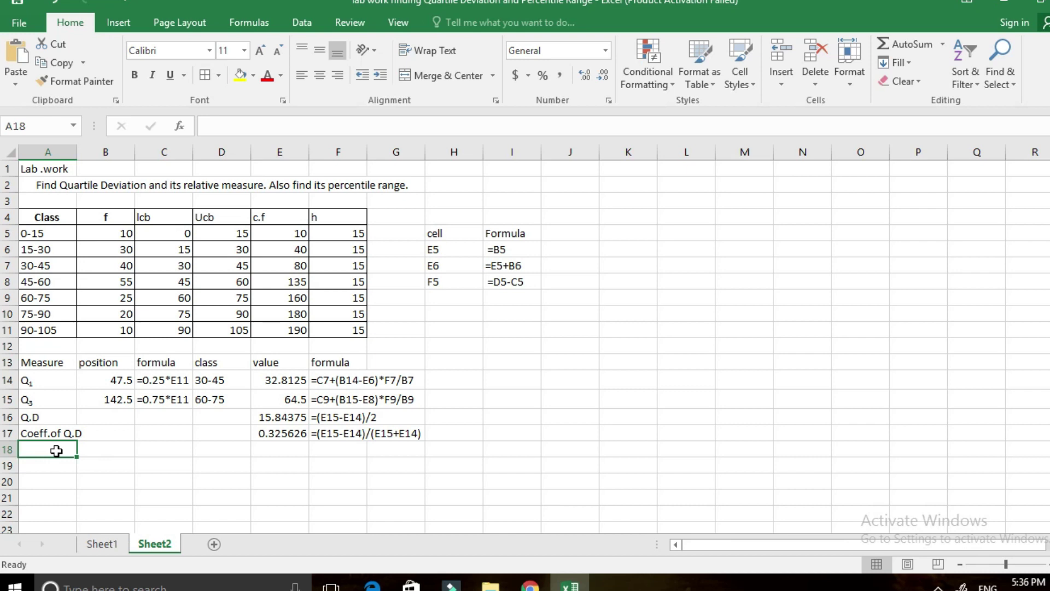
- Label A18 as P90, formatting the 90 as subscript
type("P")
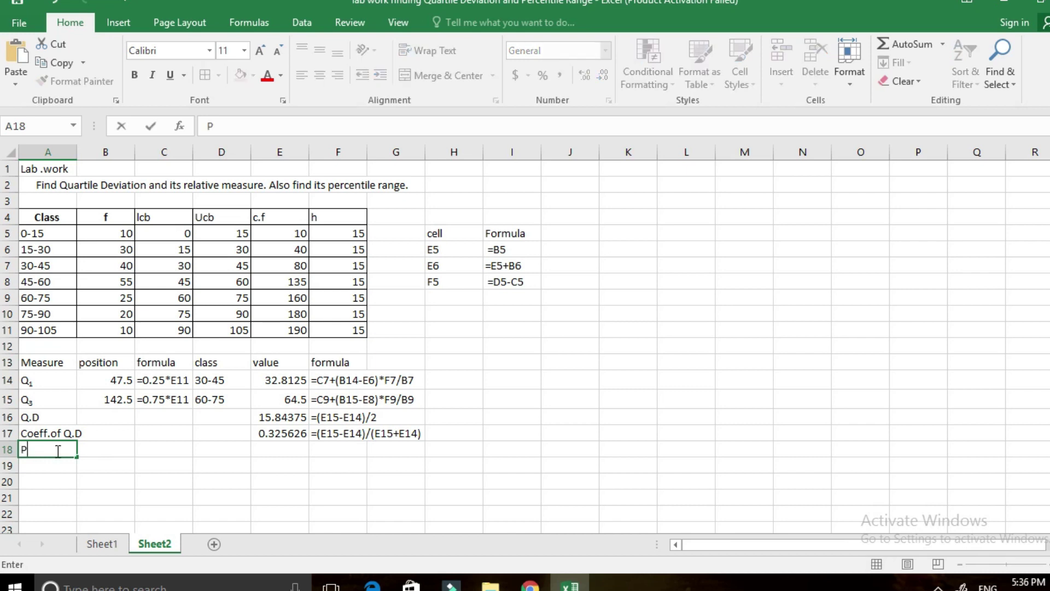
type("90")
left_click(34, 449)
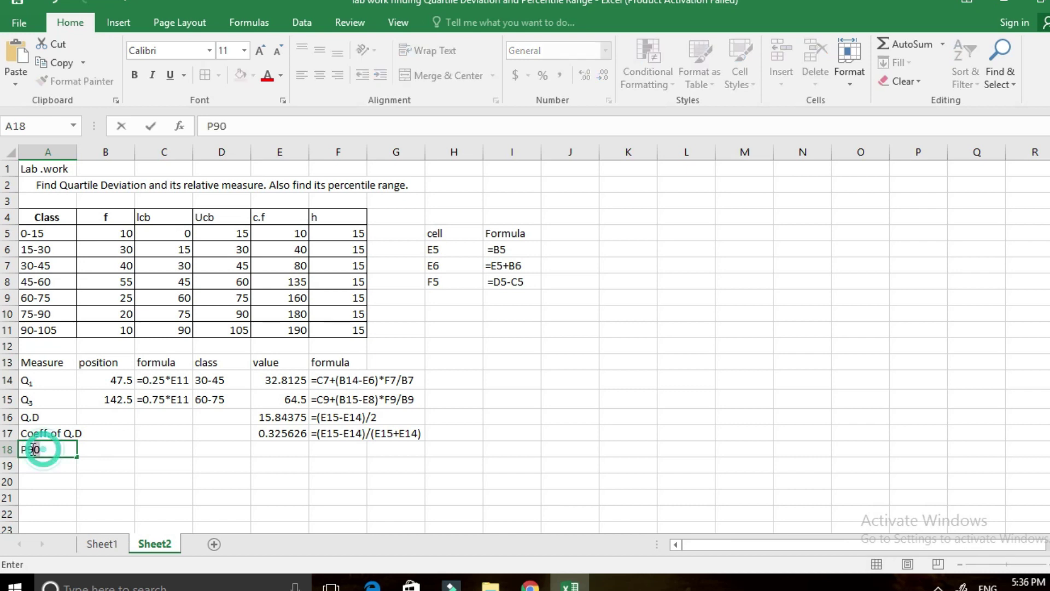
left_click_drag(34, 449, 43, 449)
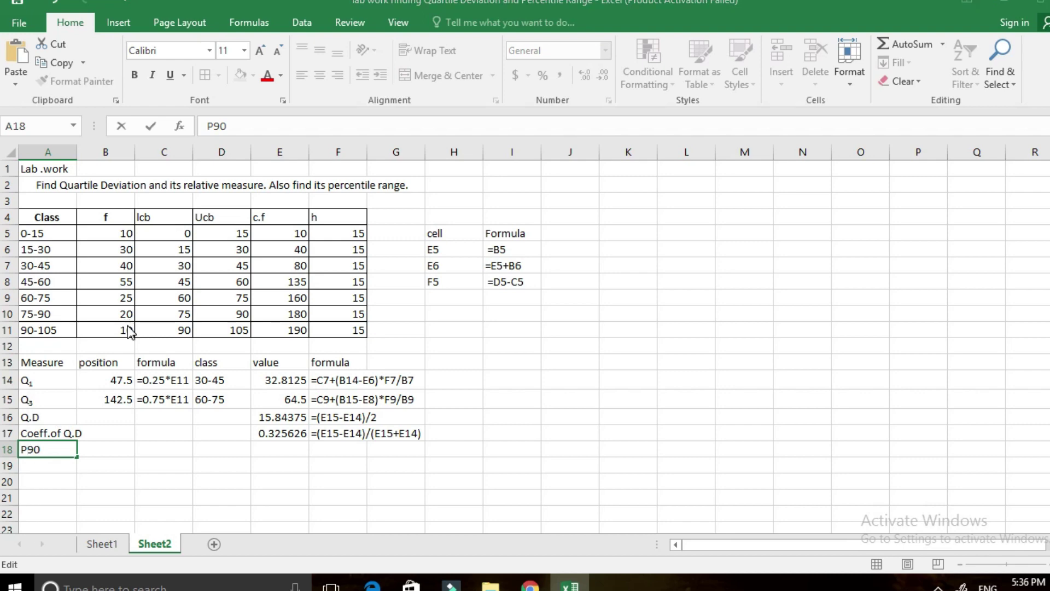
key("ctrl+1")
left_click(660, 412)
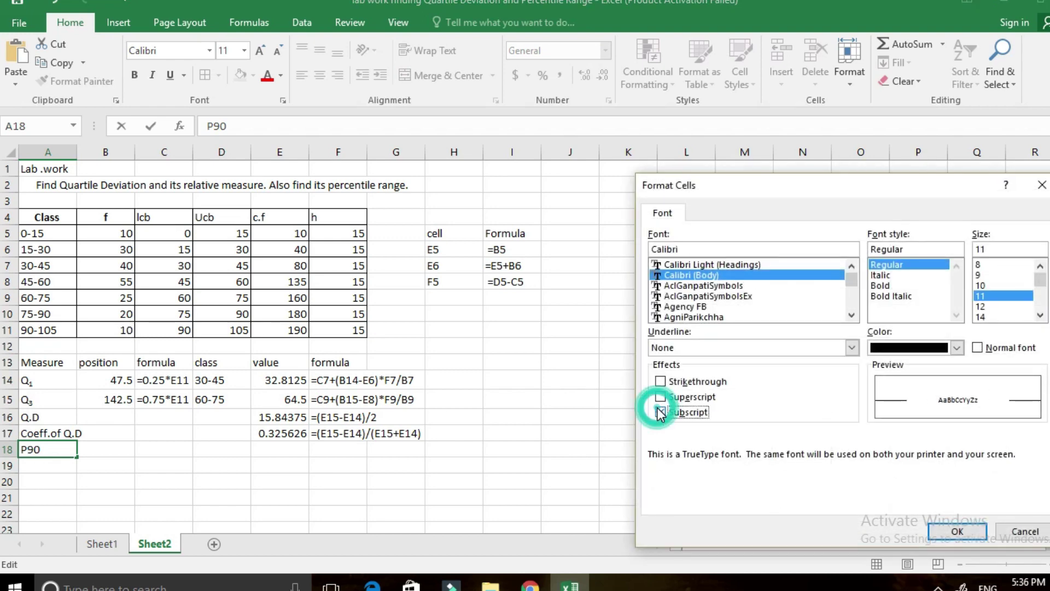
left_click(943, 537)
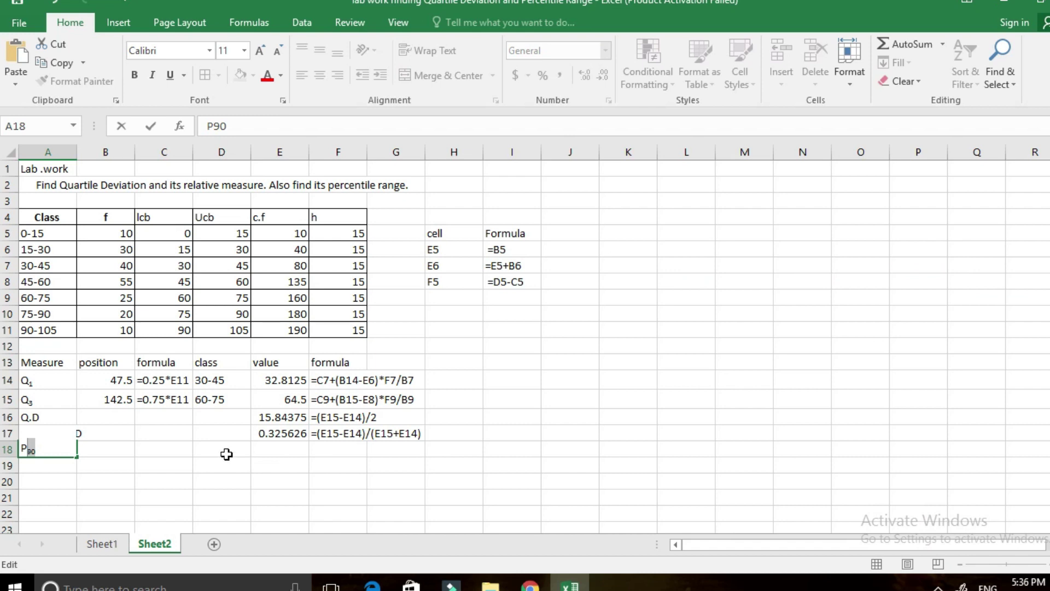
left_click(109, 451)
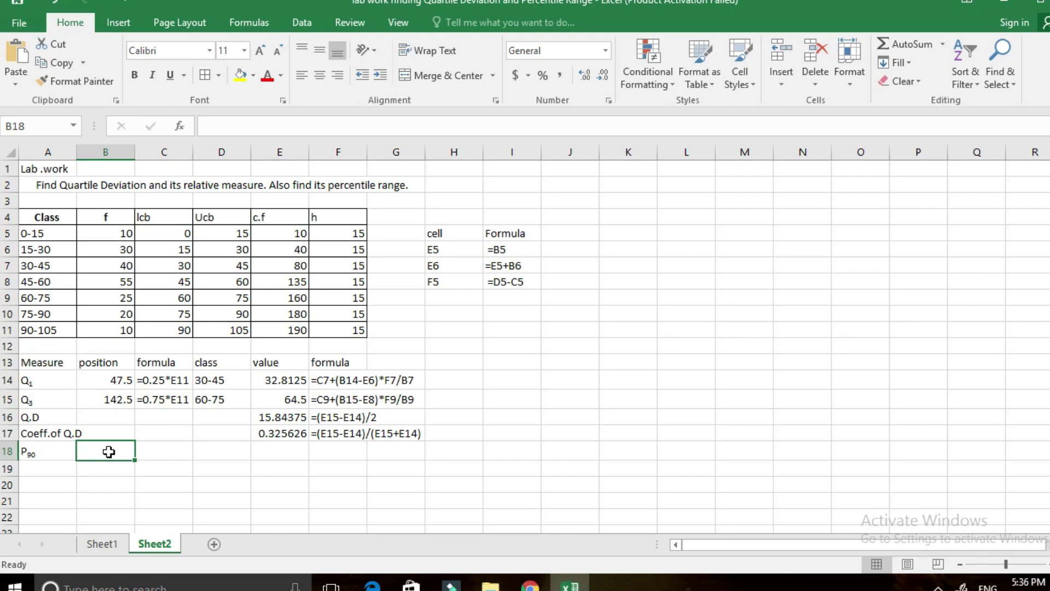
- Enter =0.9*E11 in B18 to get the P90 position 171
type("=0.")
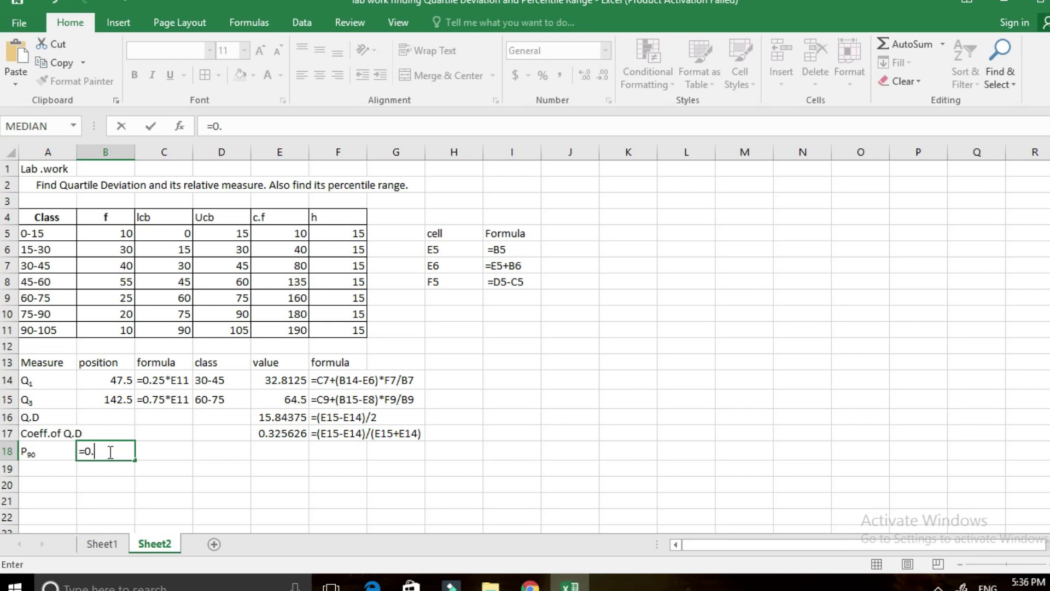
type("9*")
left_click(285, 331)
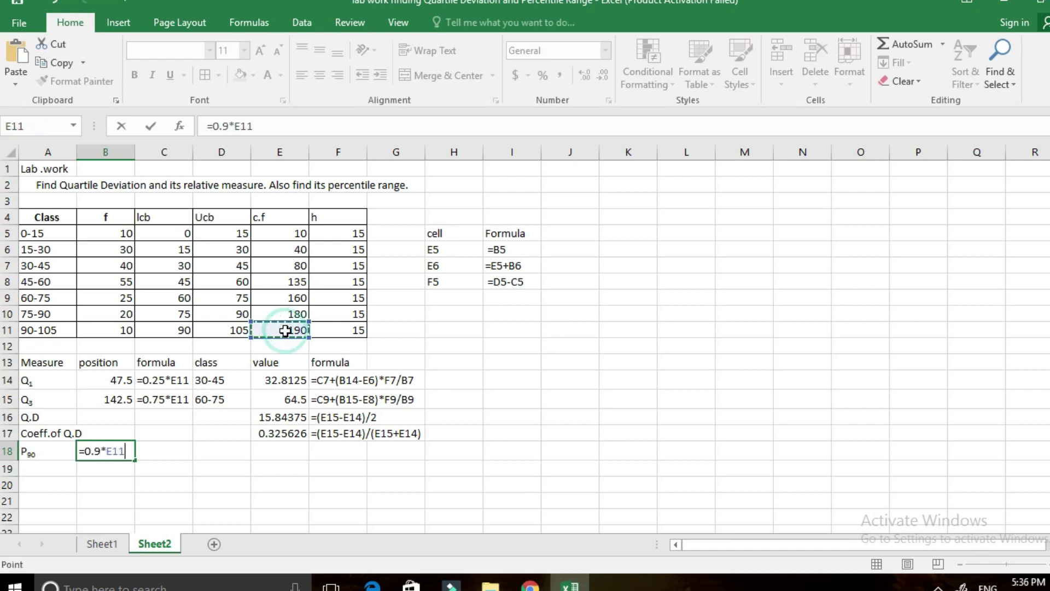
key("Return")
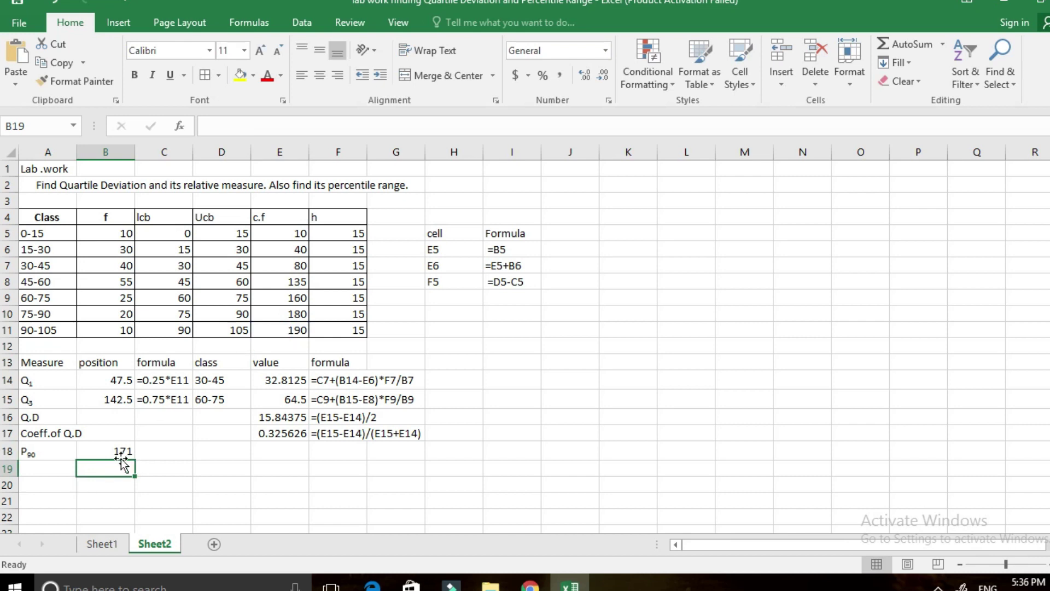
- Copy B18's formula and show it as text '=0.9*E11 in C18
left_click(119, 454)
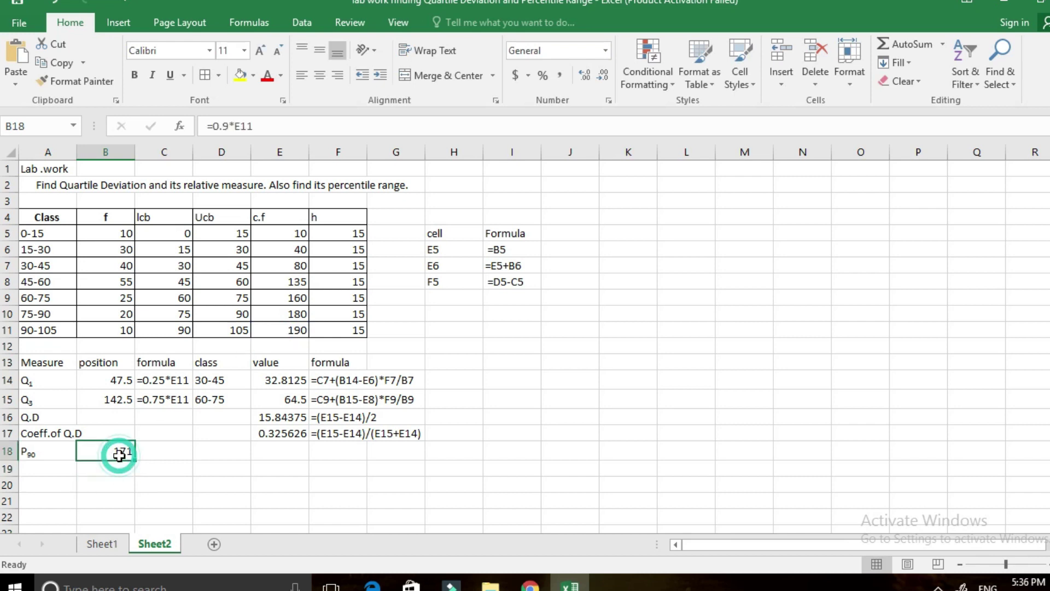
left_click(258, 125)
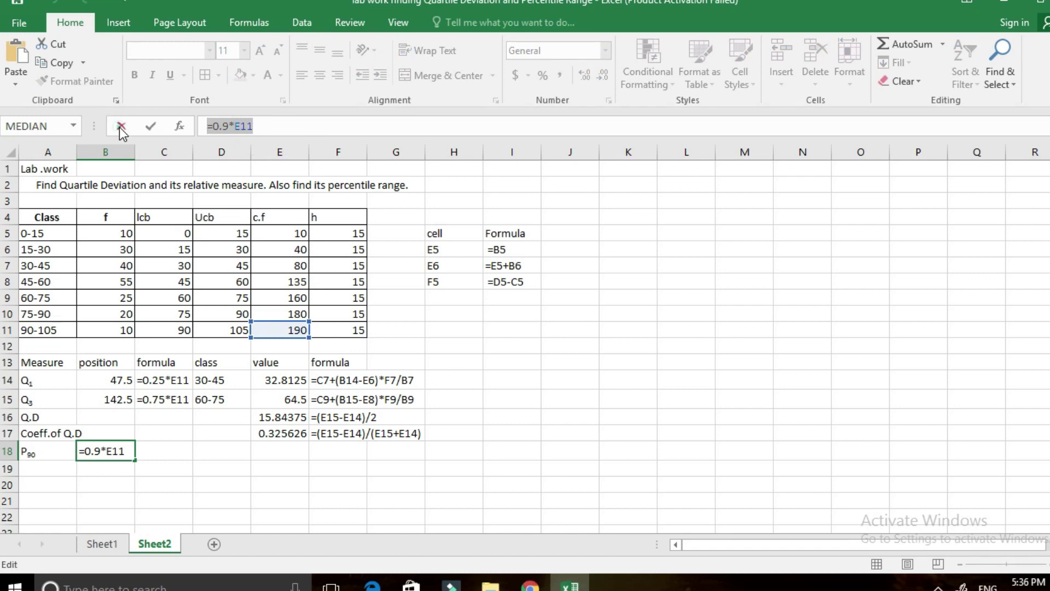
left_click(158, 458)
type("'")
type("=0.9*E11")
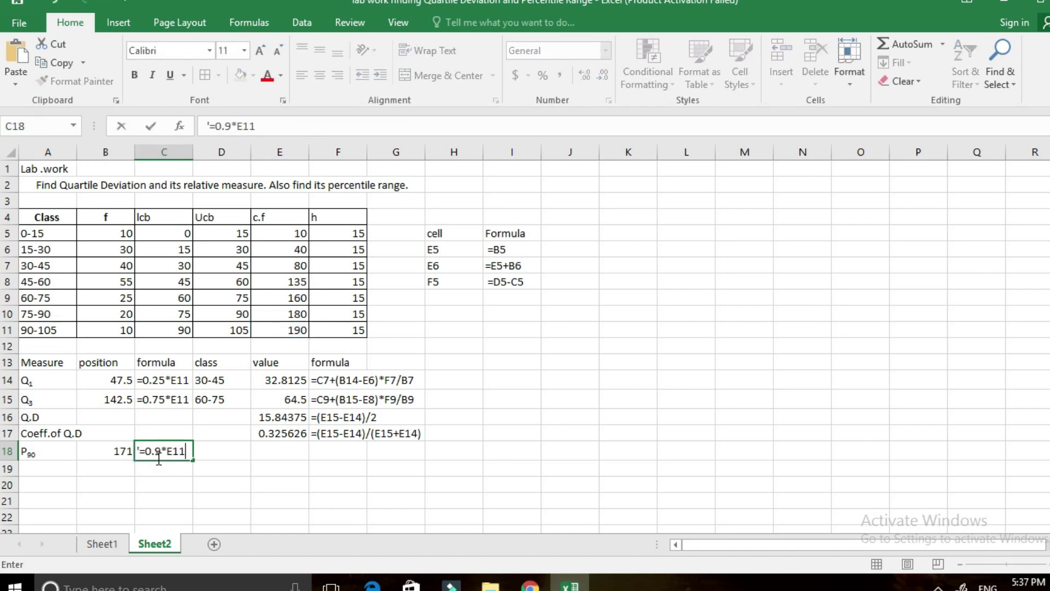
left_click(234, 457)
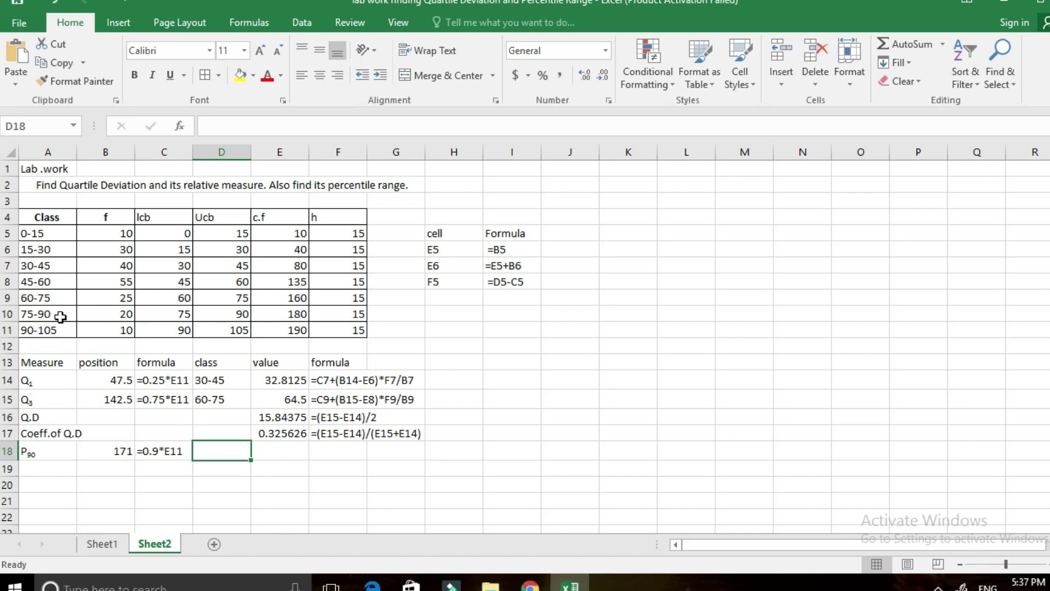
- Enter the P90 class 75-90 in D18 and begin the formula in E18
type("75")
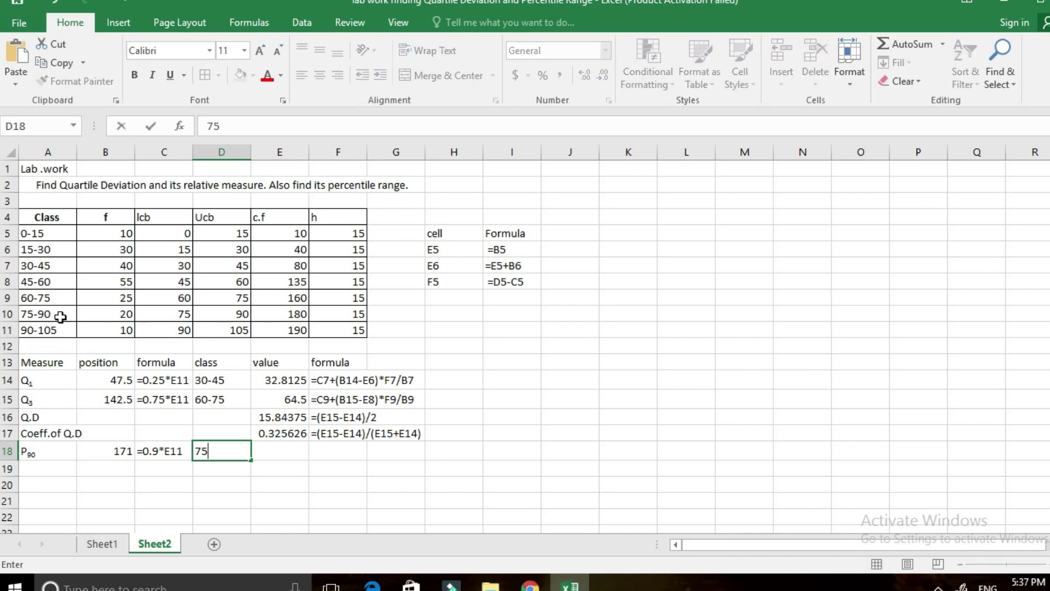
type("-9")
type("0")
left_click(294, 452)
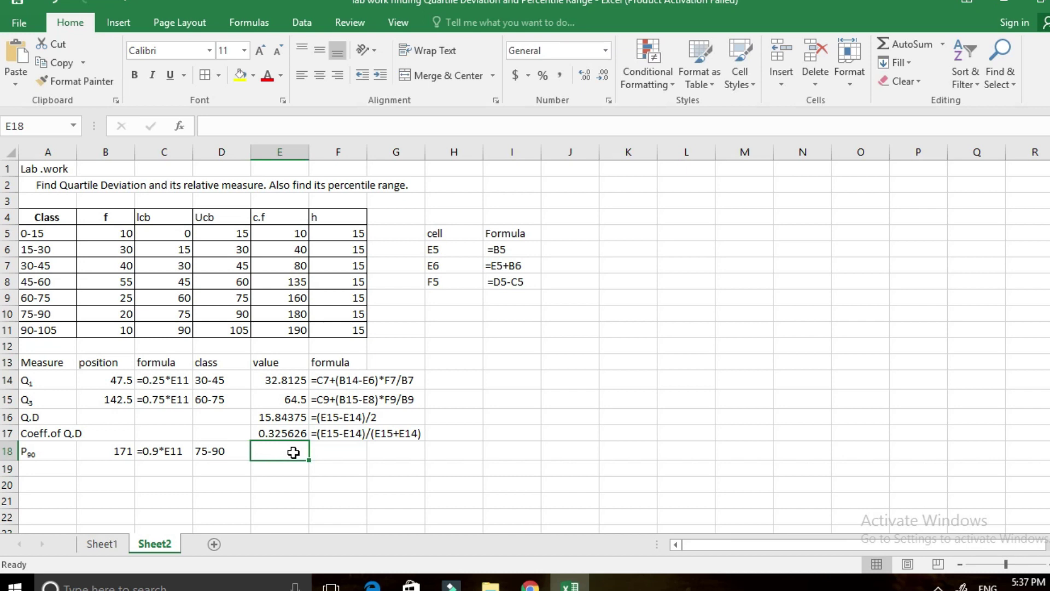
type("=0.1*E11")
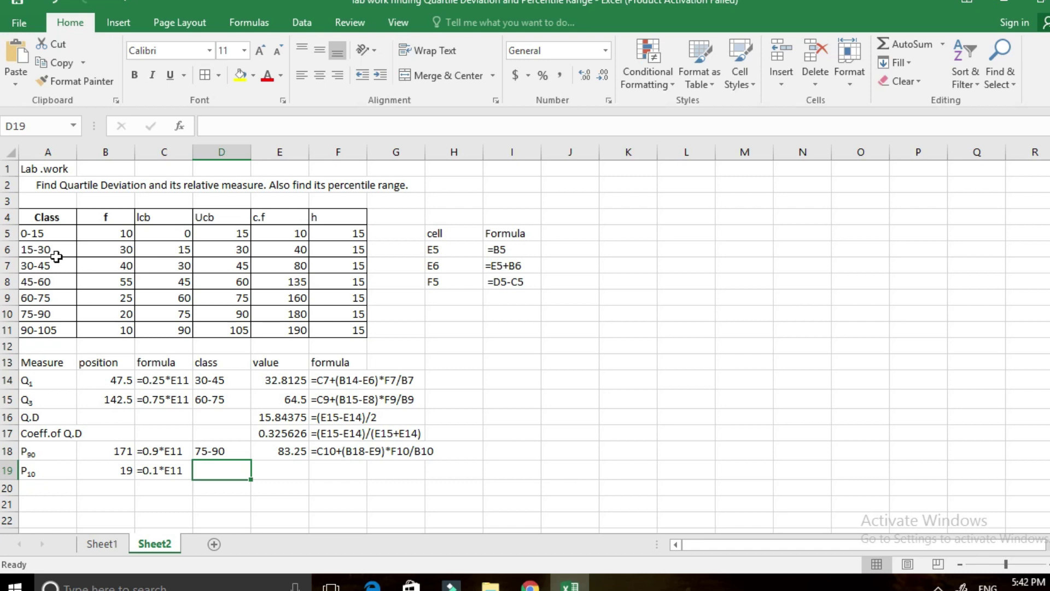
- Enter class 15-30 in D19, and in E19 the P10 formula =C6+(B19-E5)*F6/B6 giving 19.5
type("5-")
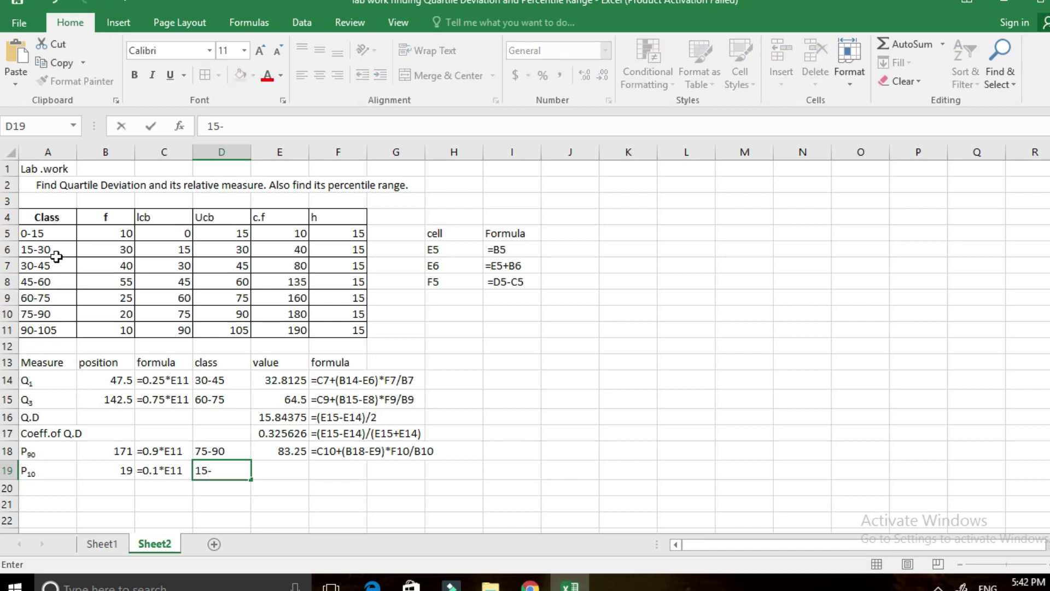
type("30")
left_click(283, 472)
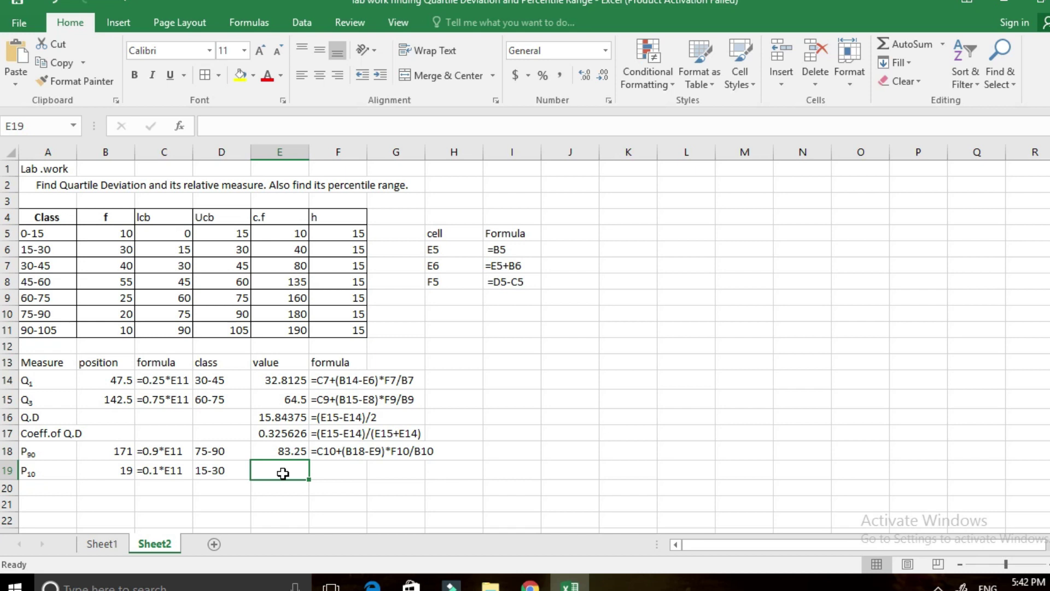
type("=")
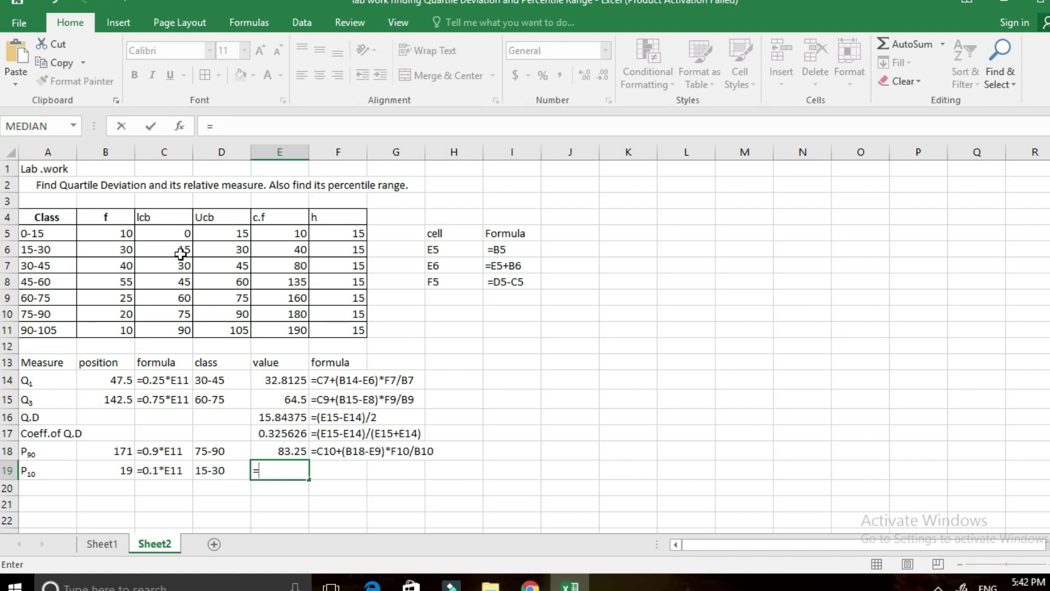
left_click(181, 253)
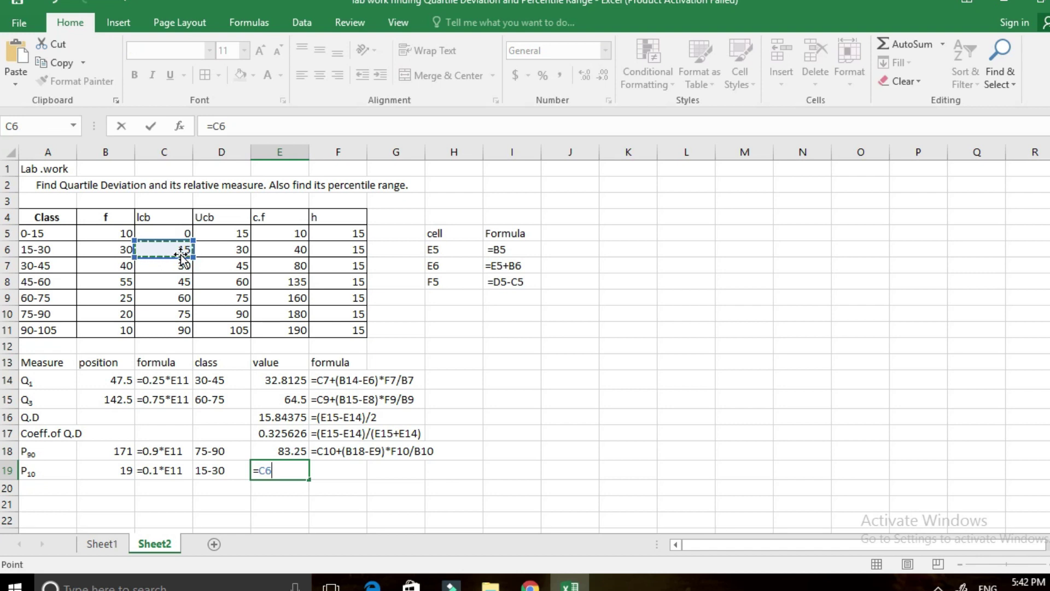
type("+(")
left_click(106, 472)
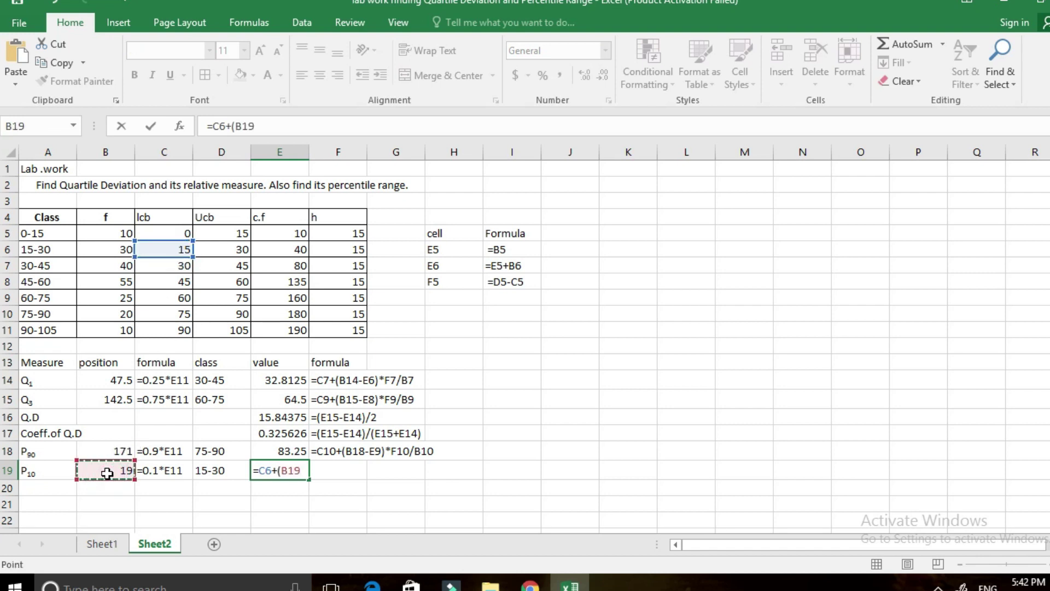
type("-")
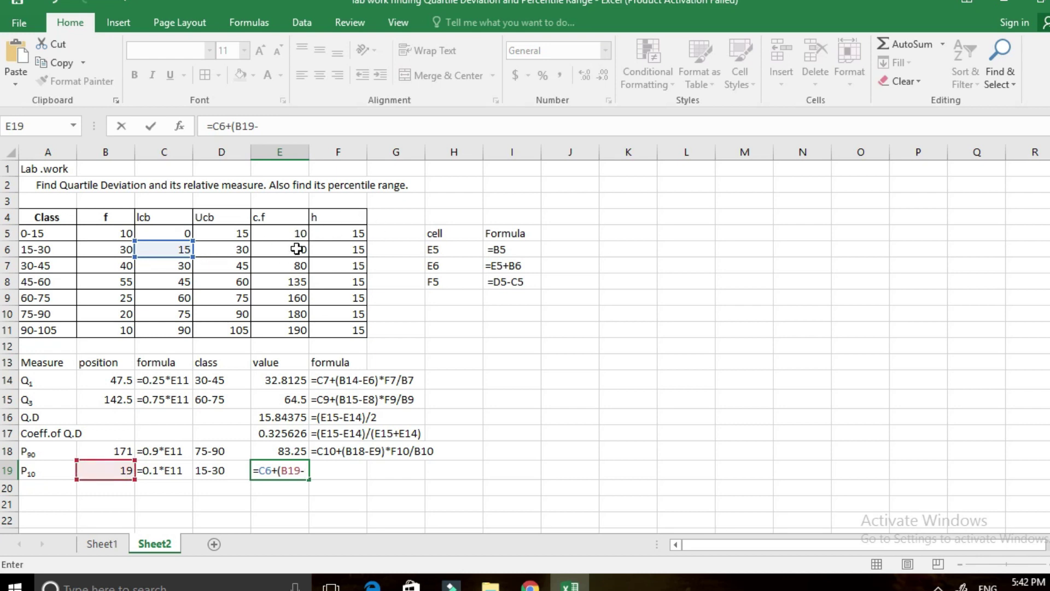
left_click(294, 232)
type(")")
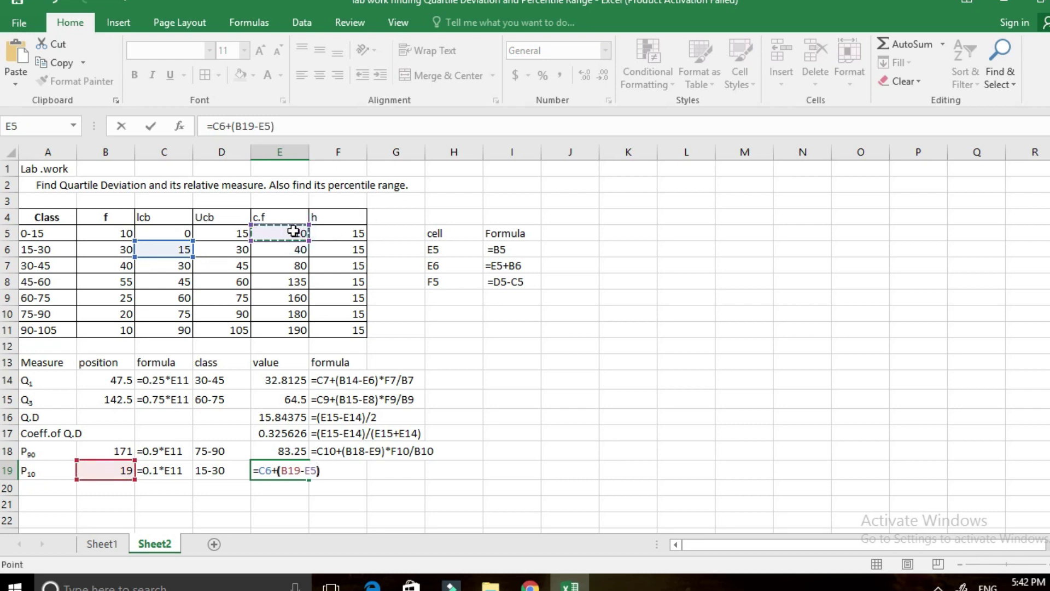
type("*")
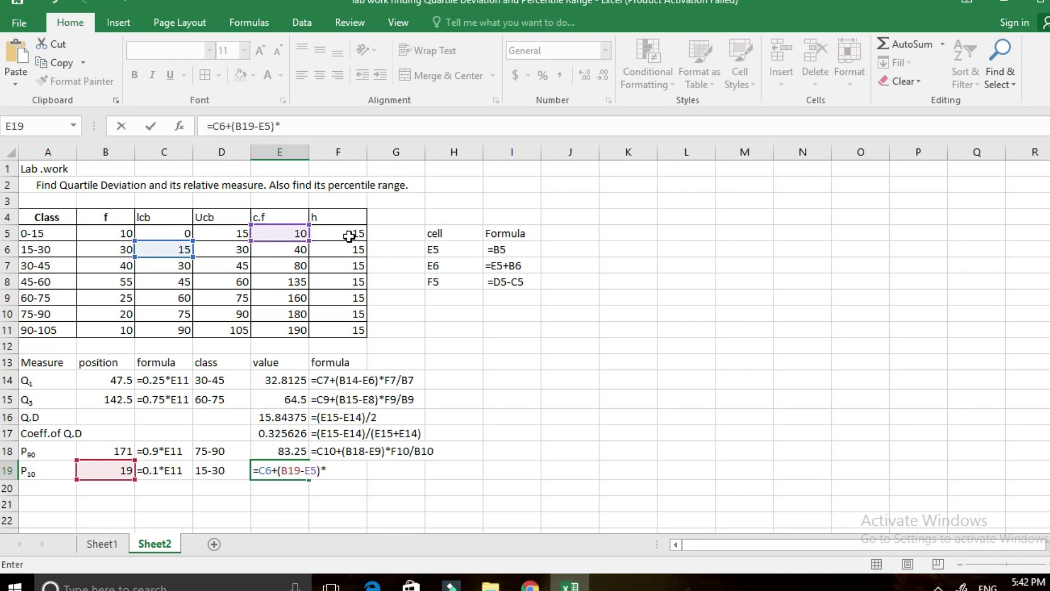
left_click(350, 249)
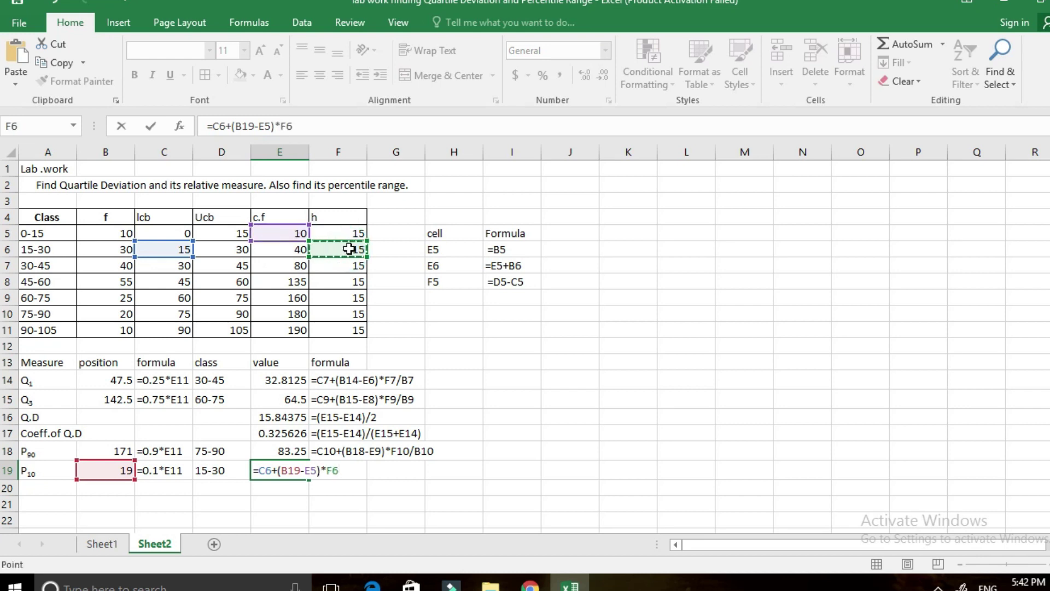
type("/")
left_click(125, 249)
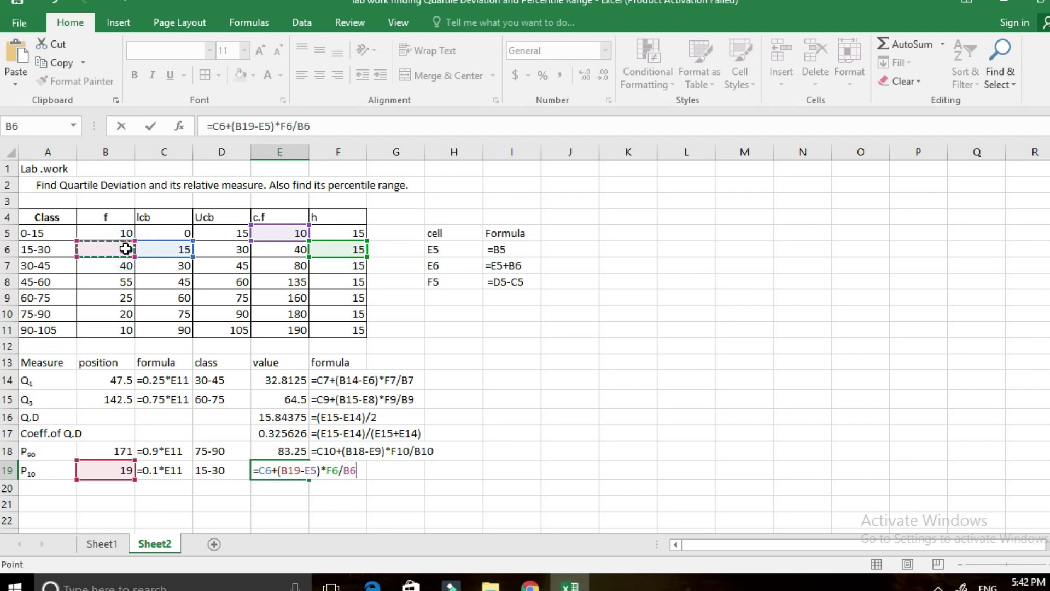
key("Return")
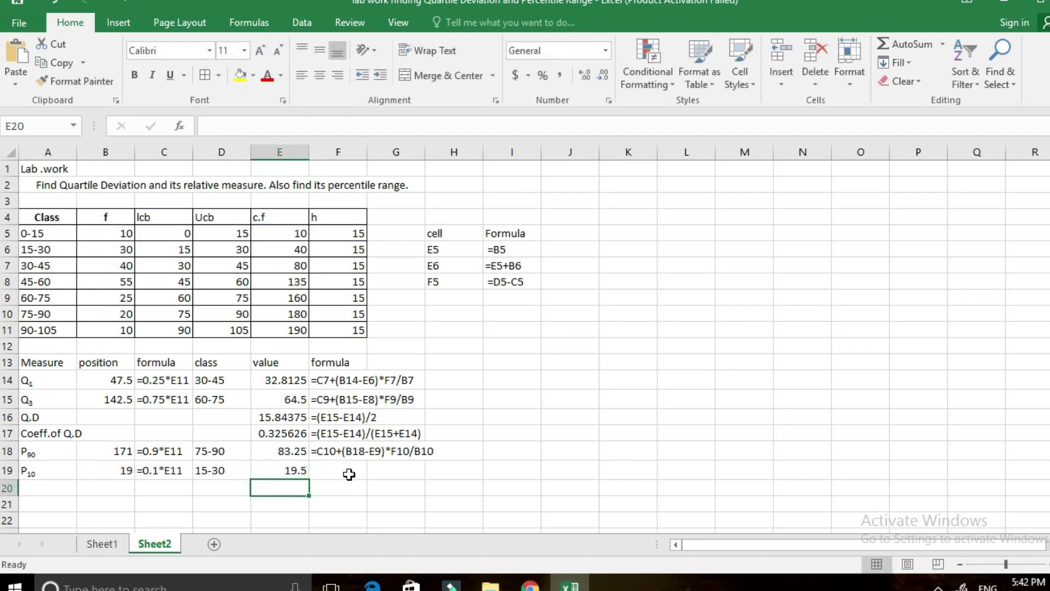
- Write the P10 formula as text '=C6+(B19-E5)*F6/B6 in F19
left_click(349, 474)
left_click(284, 474)
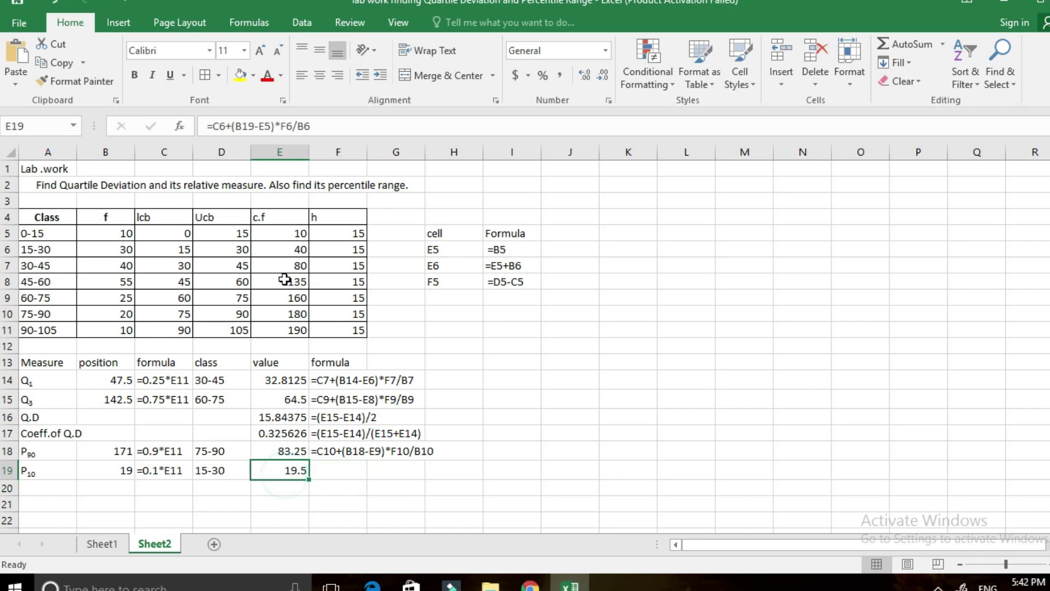
left_click_drag(207, 125, 310, 126)
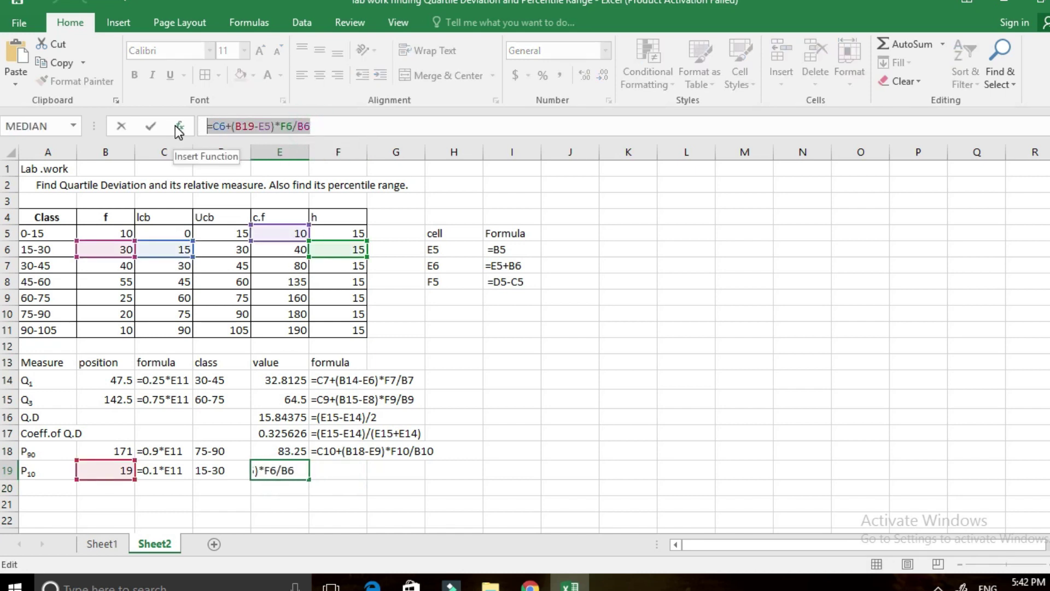
left_click(123, 126)
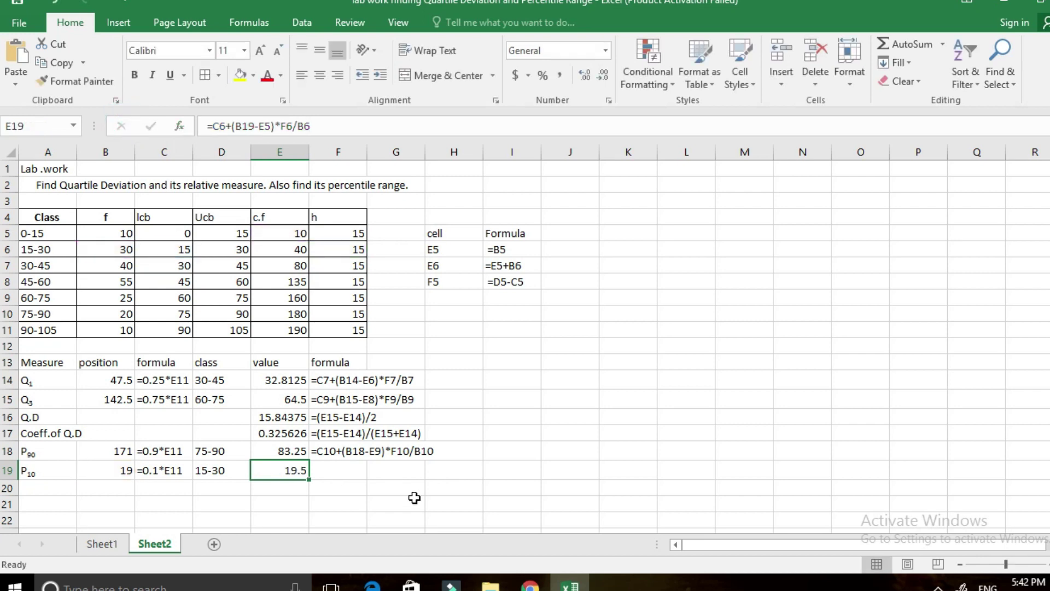
left_click(332, 471)
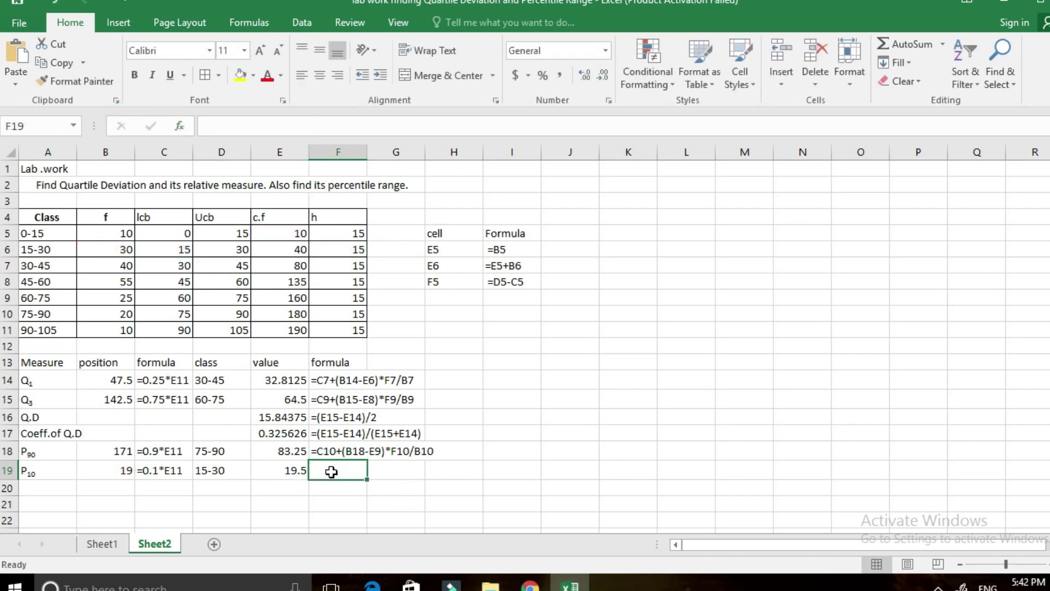
type("'=C6+(B19-E5)*F6/B6")
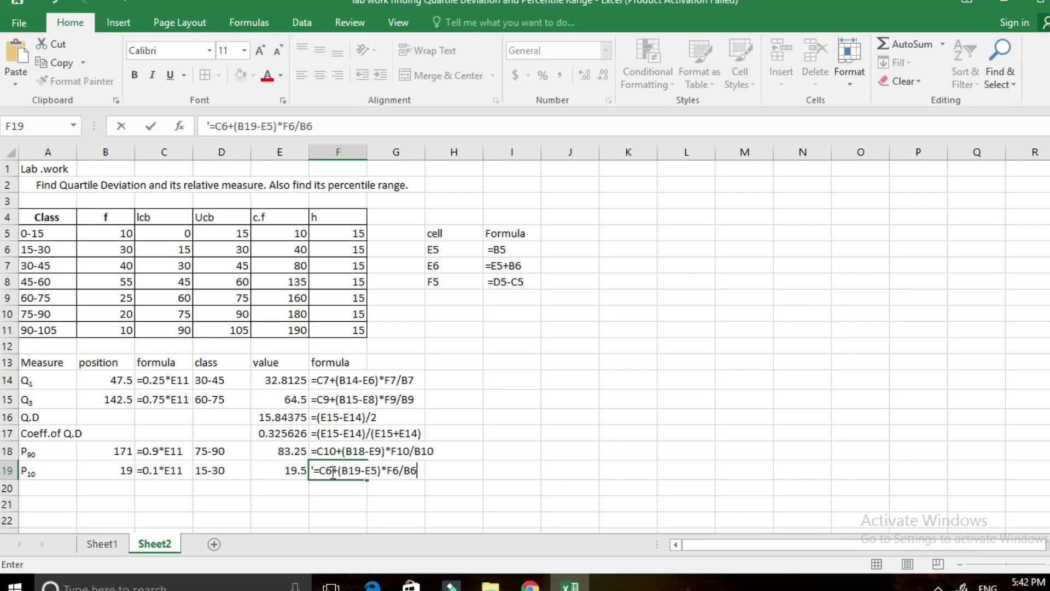
left_click(55, 495)
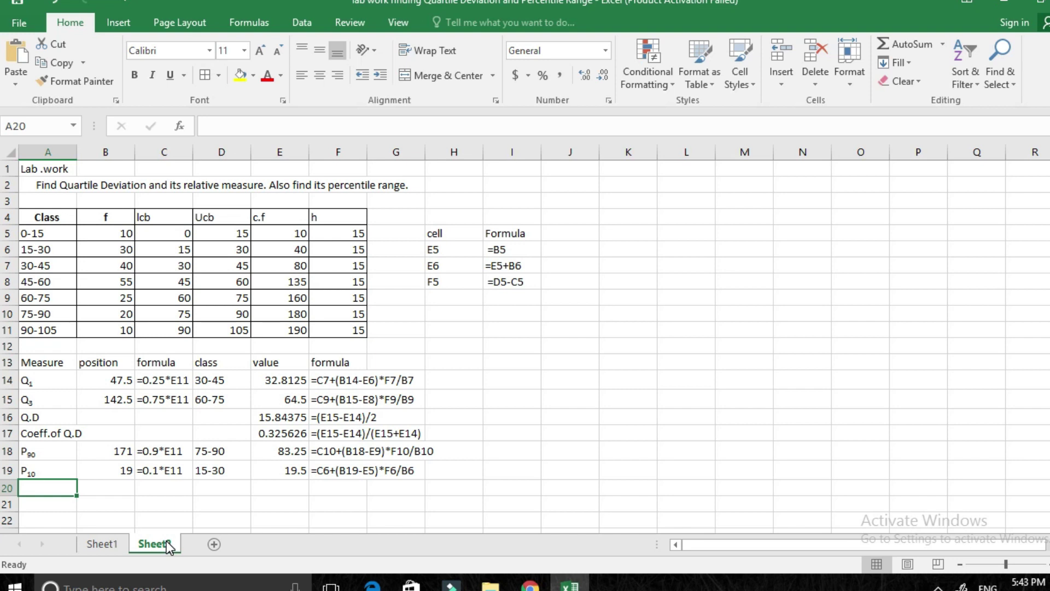
- Type 'Percentile Range' in A20 and wrap it onto two lines
type("pER")
key("BackSpace")
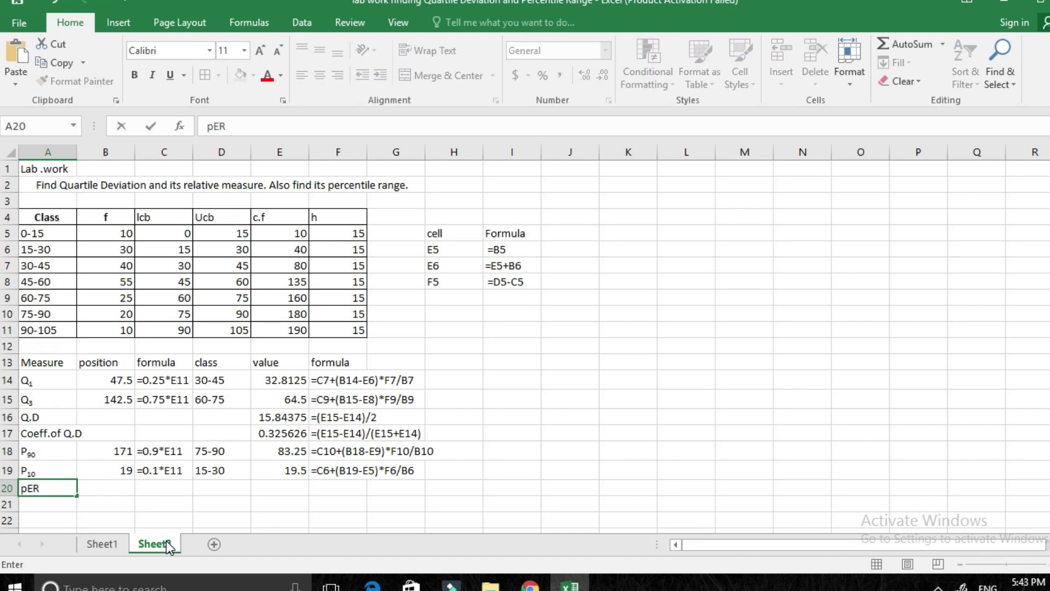
key("BackSpace")
key("BackSpace")
type("P")
type("erc")
type("entile ")
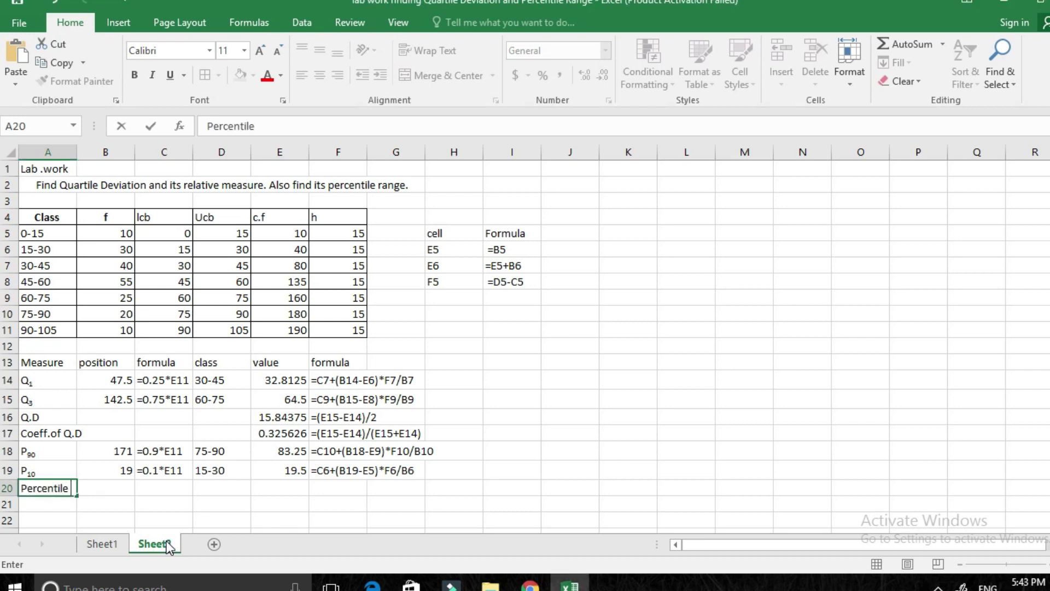
type("R")
type("an")
type("ge")
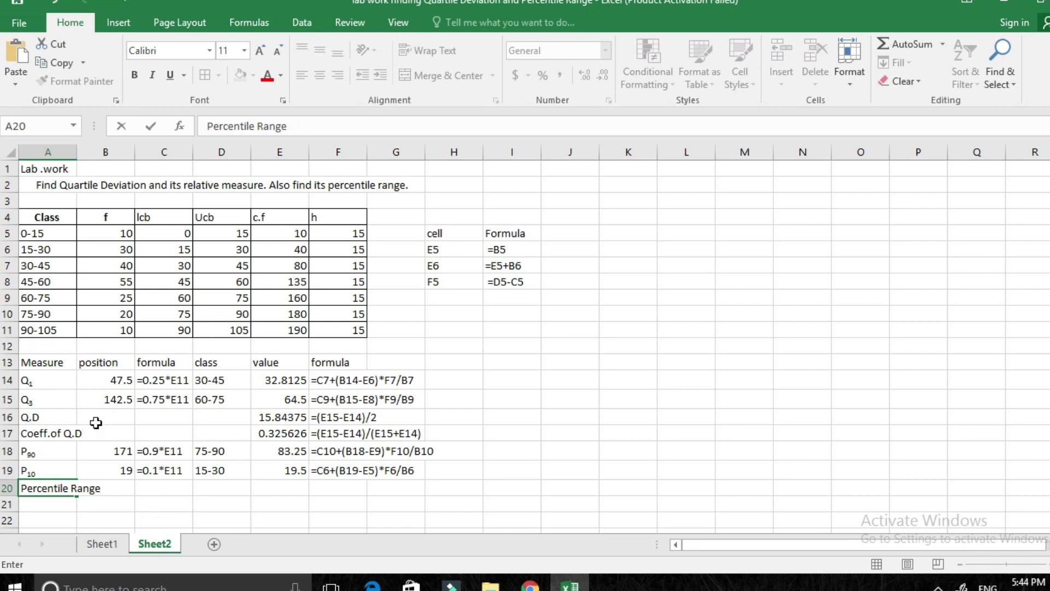
left_click(125, 504)
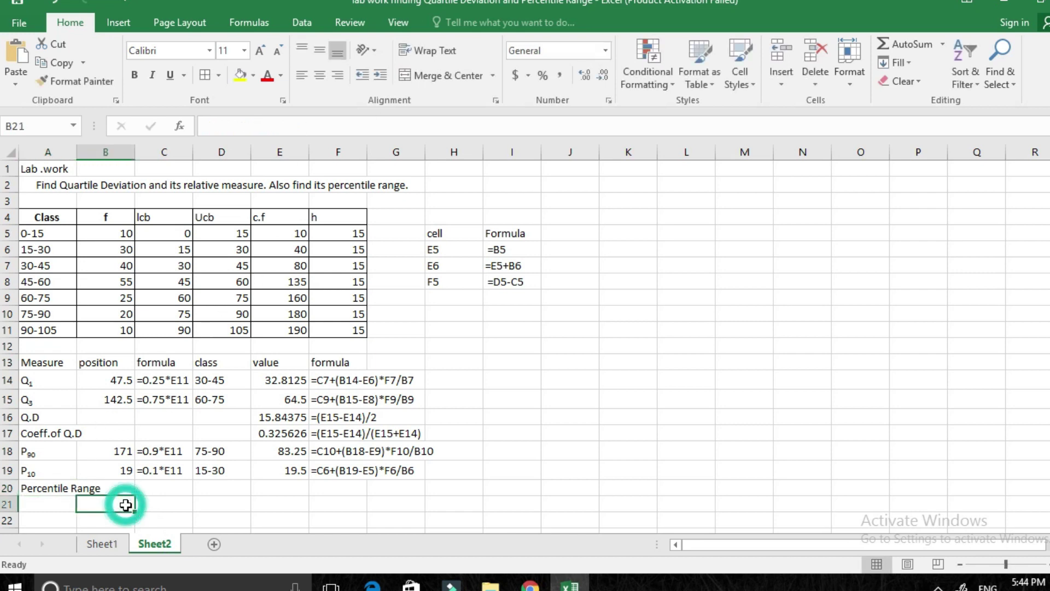
left_click(70, 486)
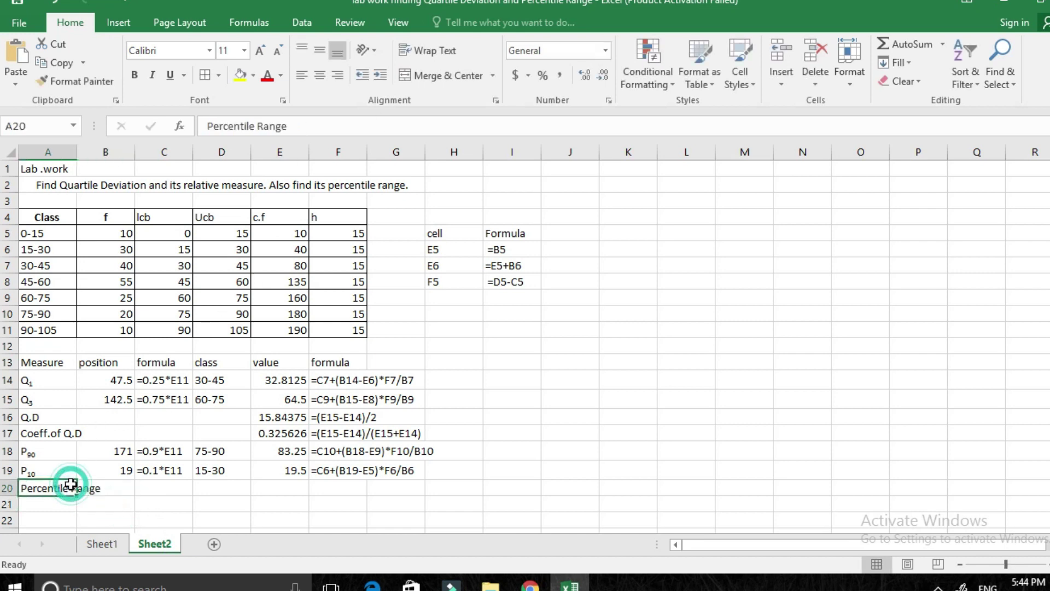
left_click(439, 45)
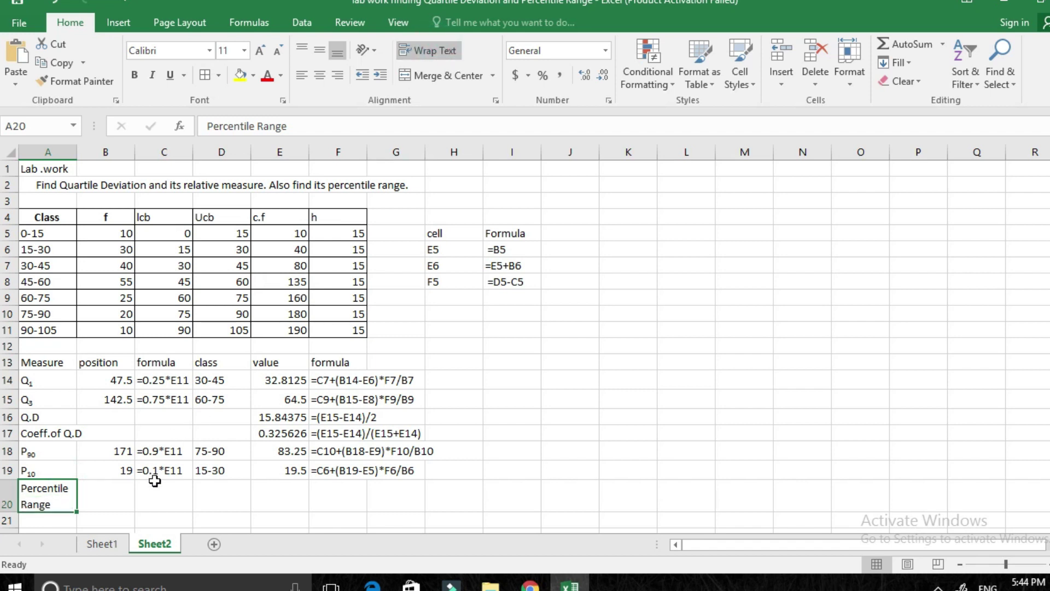
left_click(294, 496)
- Enter =E18-E19 in E20 to get the percentile range 63.75
type("=")
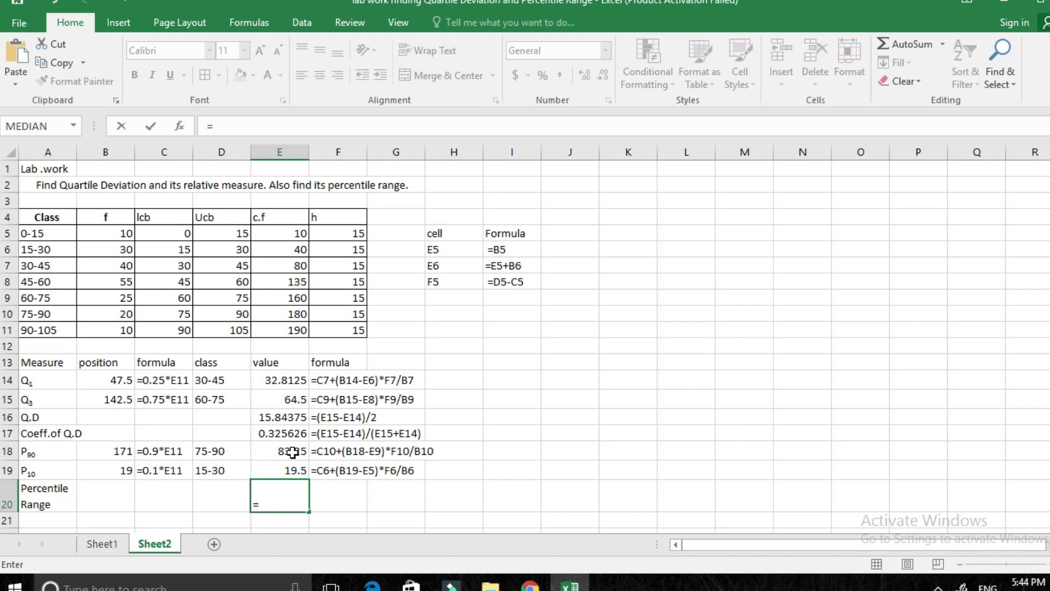
left_click(293, 453)
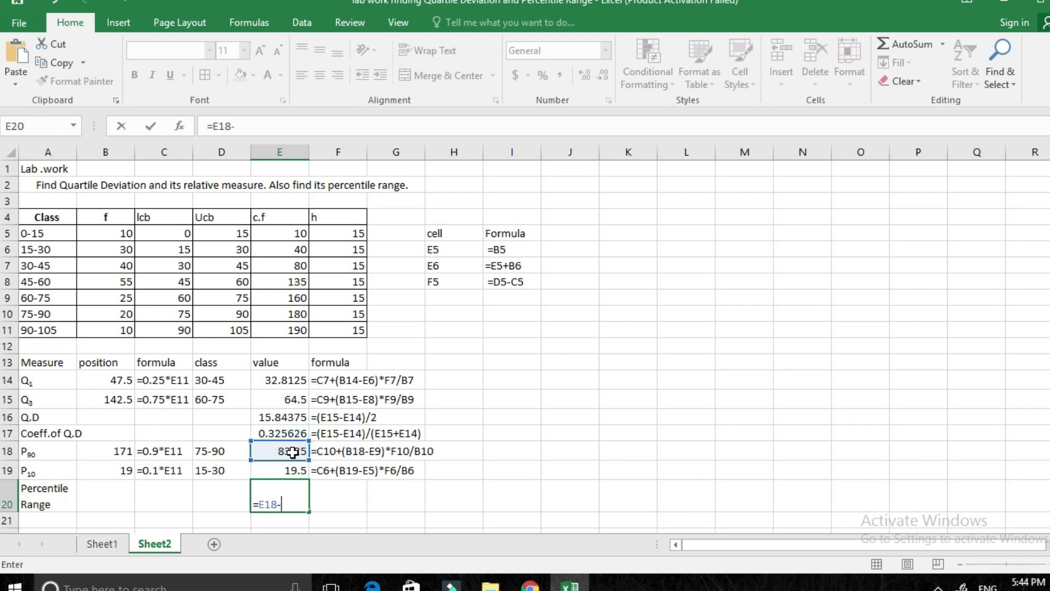
type("-")
left_click(285, 471)
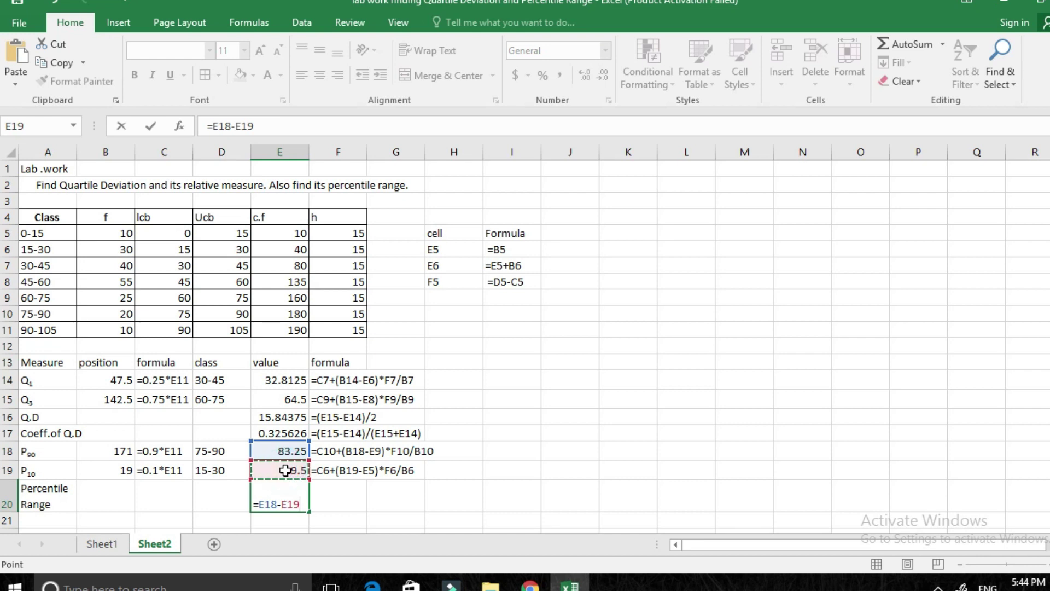
key("Return")
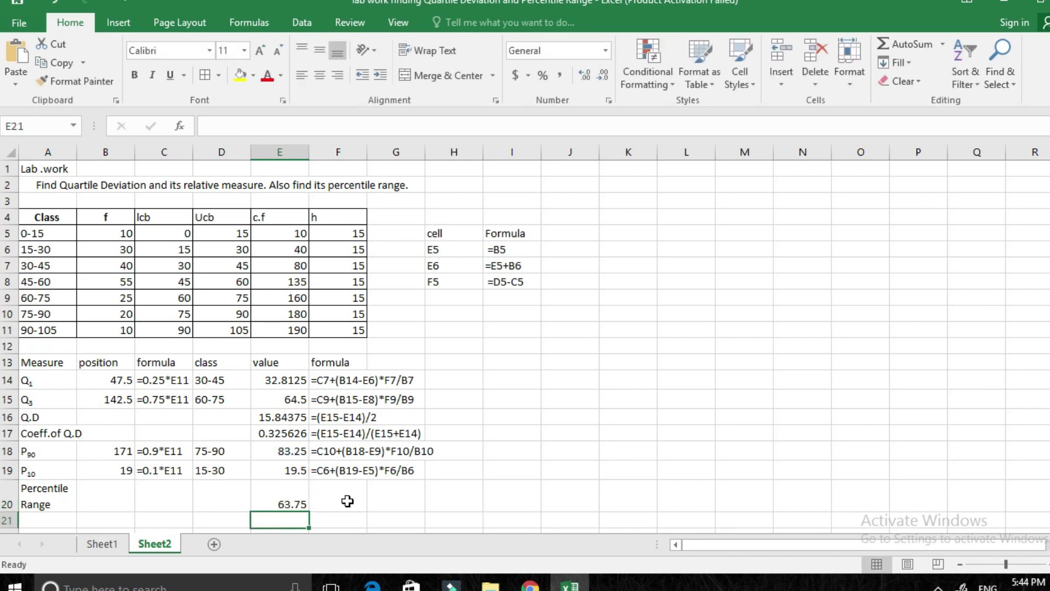
- Write the formula as text '=E18-E19 in F20
left_click(278, 499)
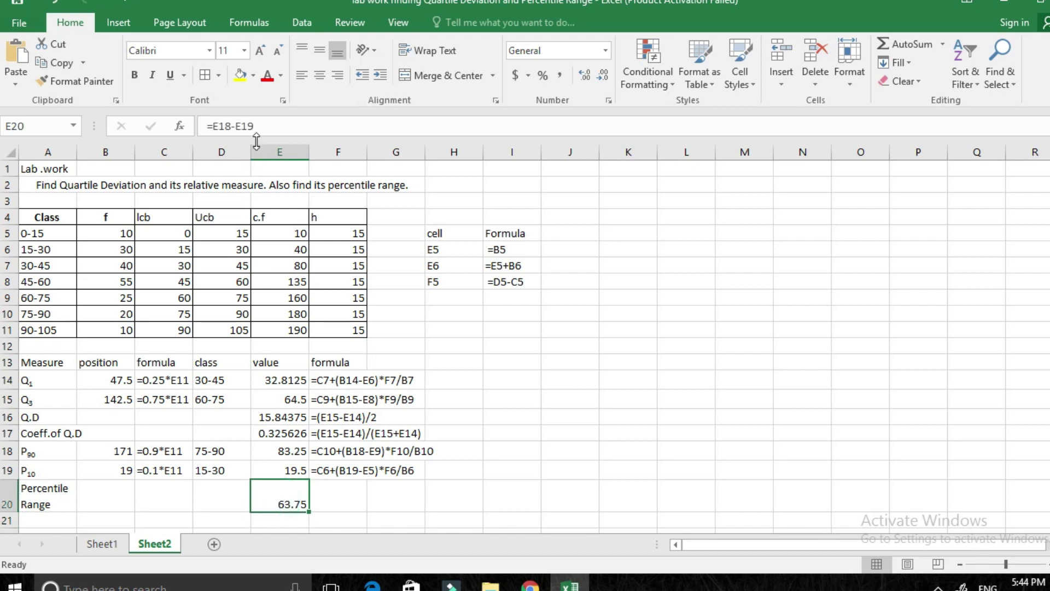
left_click_drag(260, 130, 182, 130)
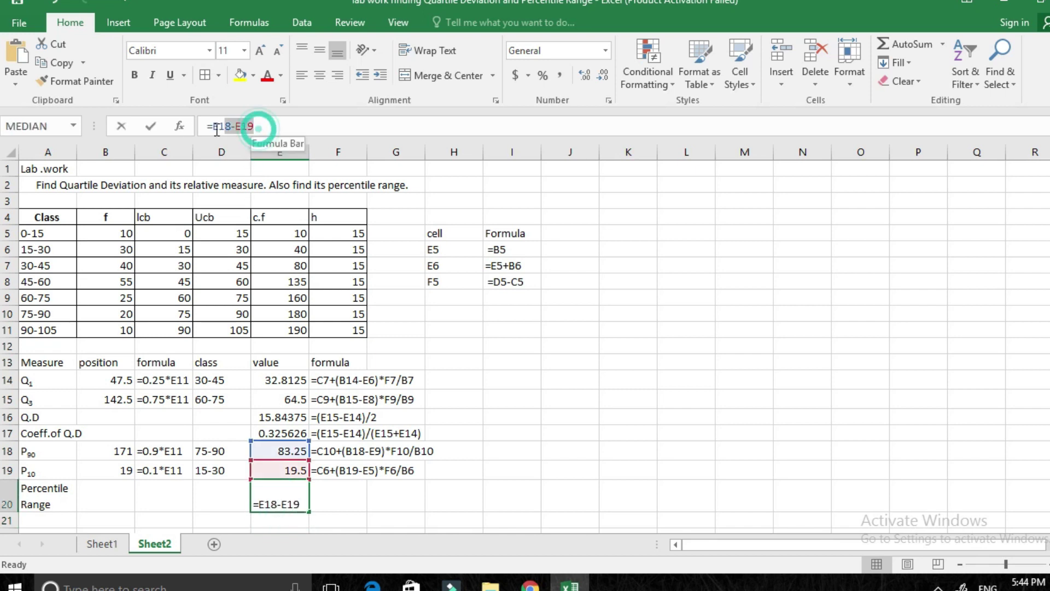
left_click(182, 130)
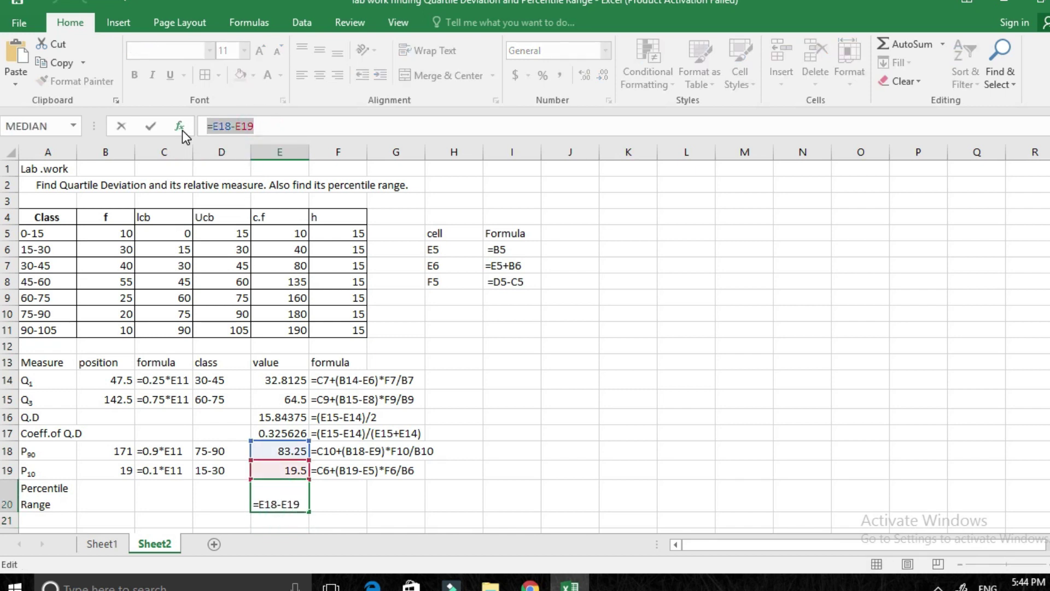
left_click(121, 125)
left_click(331, 495)
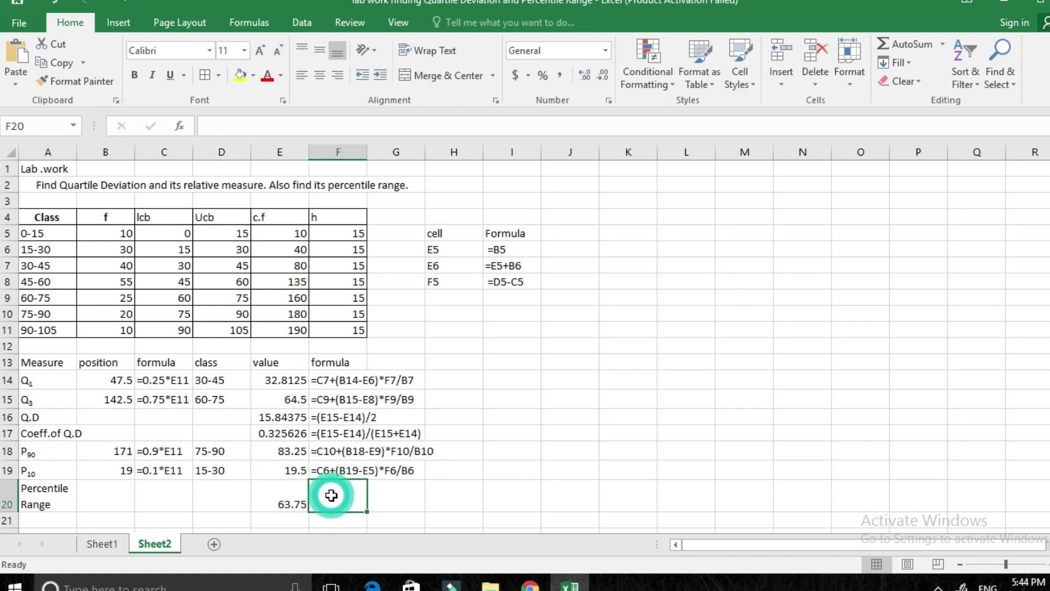
type("'")
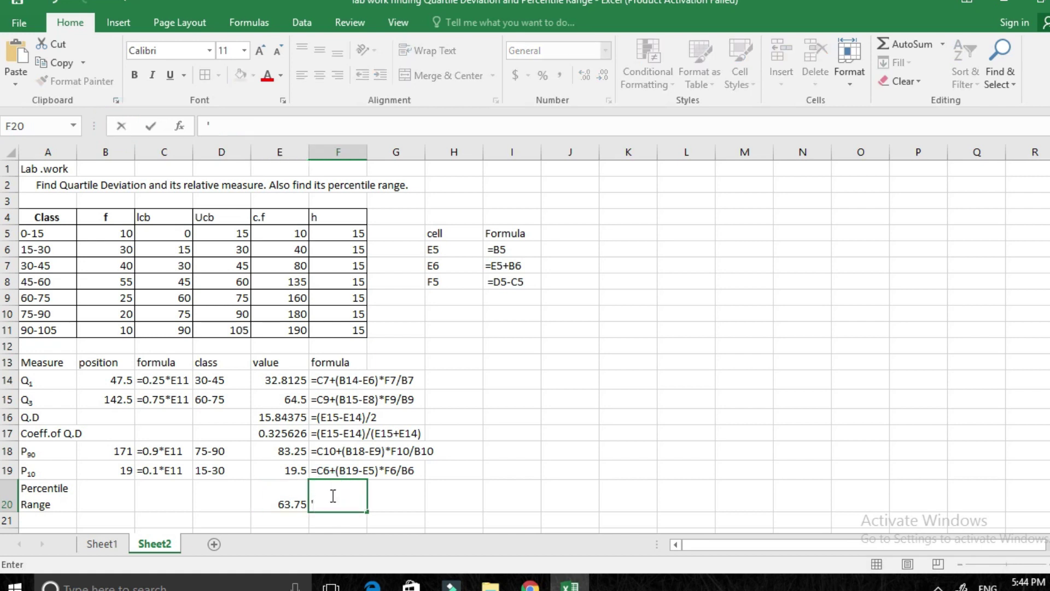
type("=E18-E19")
left_click(401, 520)
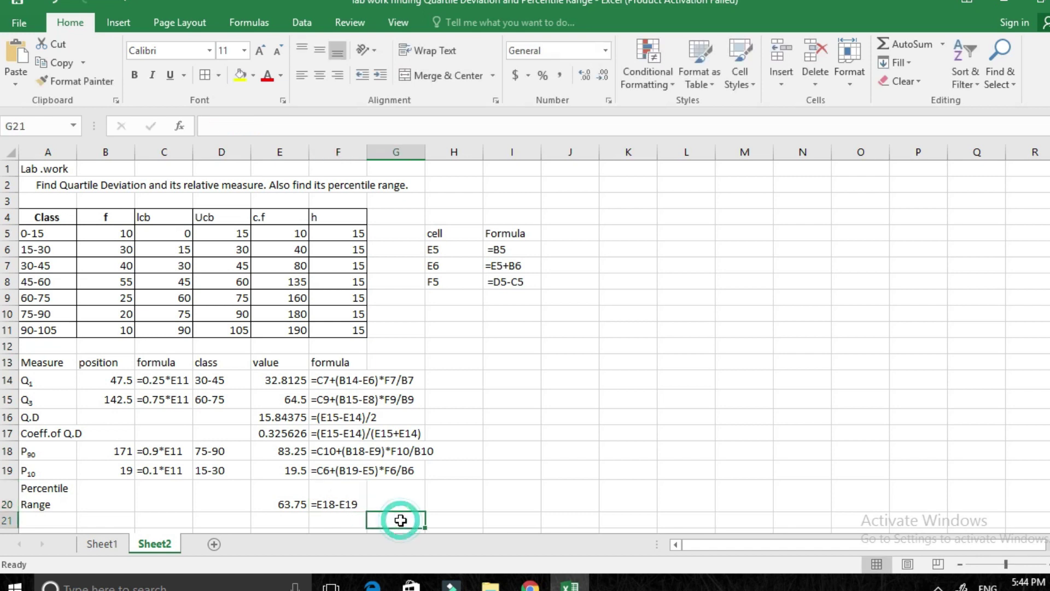
left_click(283, 504)
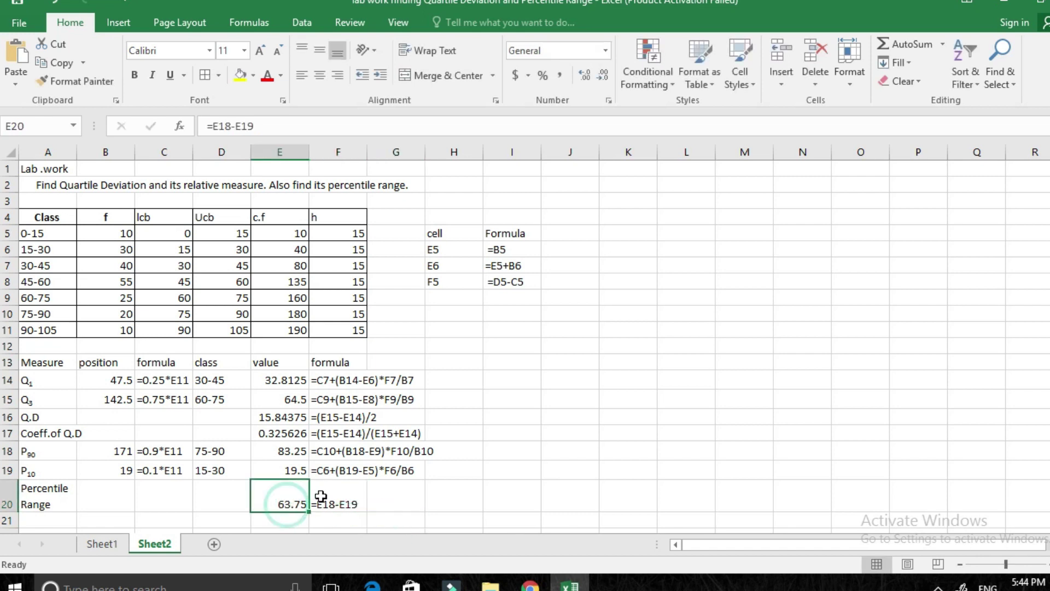